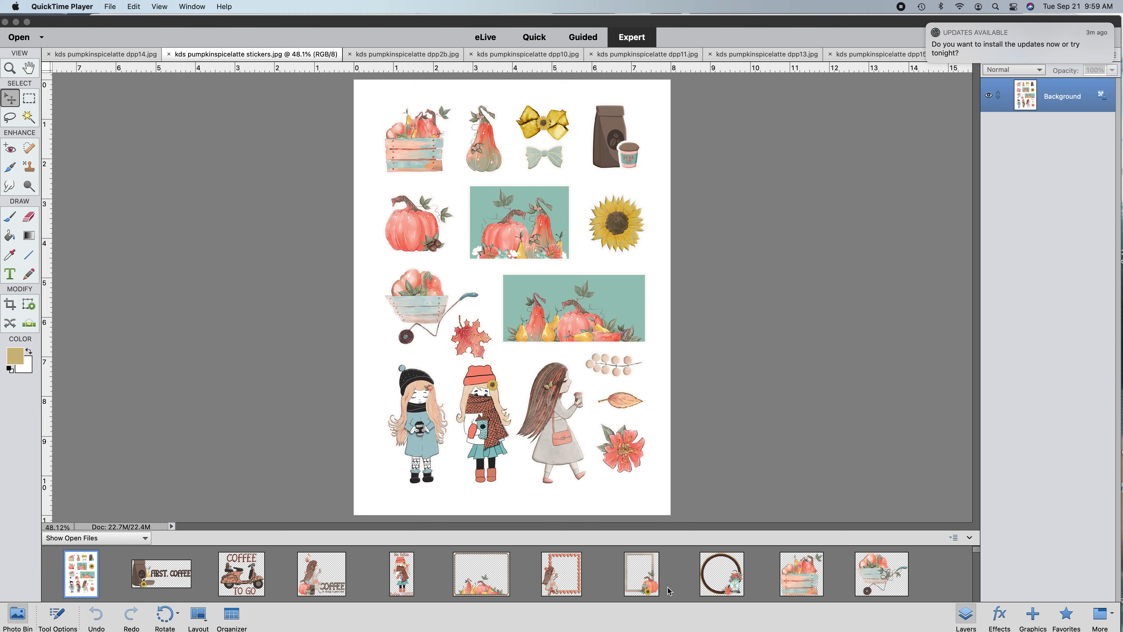
- Step through the four coffee word arts, four frames, and the pumpkin crate and wheelbarrow clusters
left_click(141, 580)
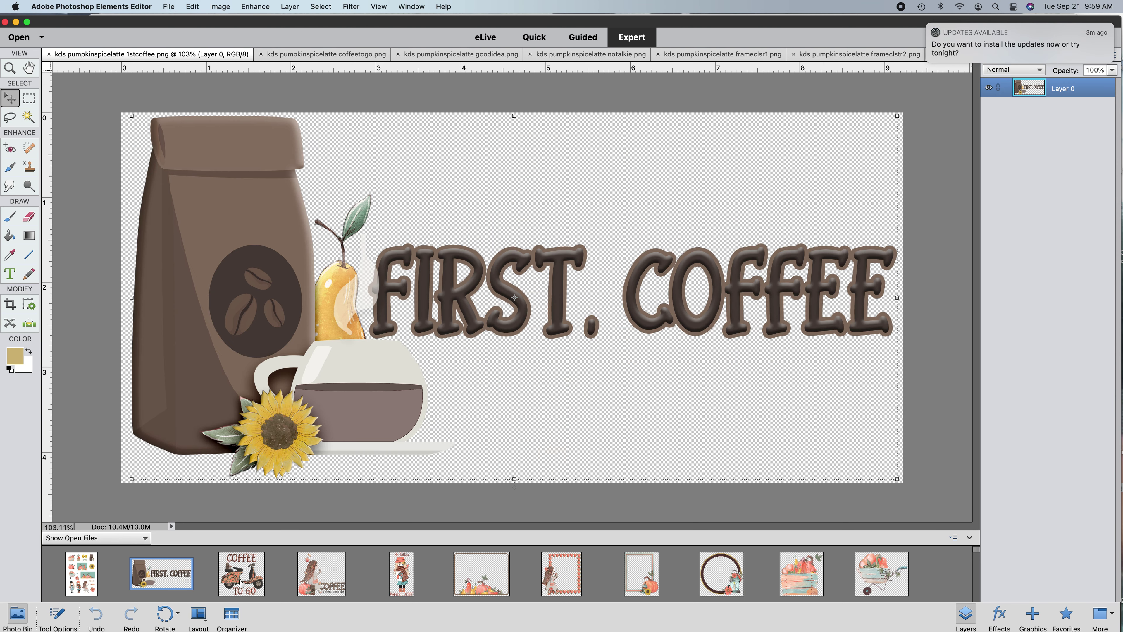
left_click(238, 583)
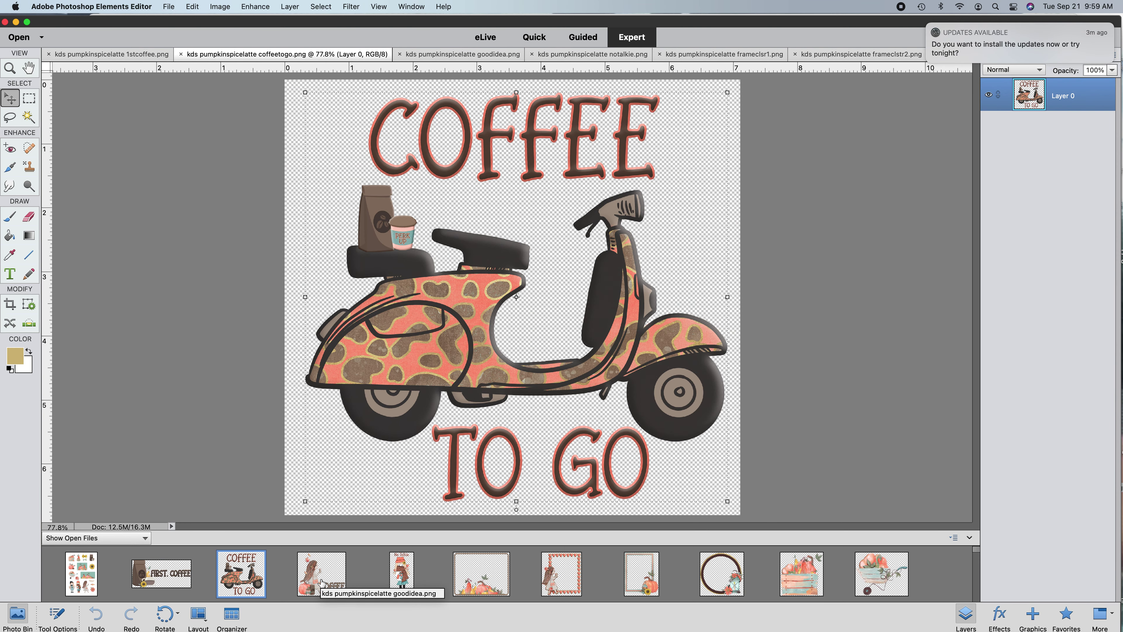
left_click(322, 581)
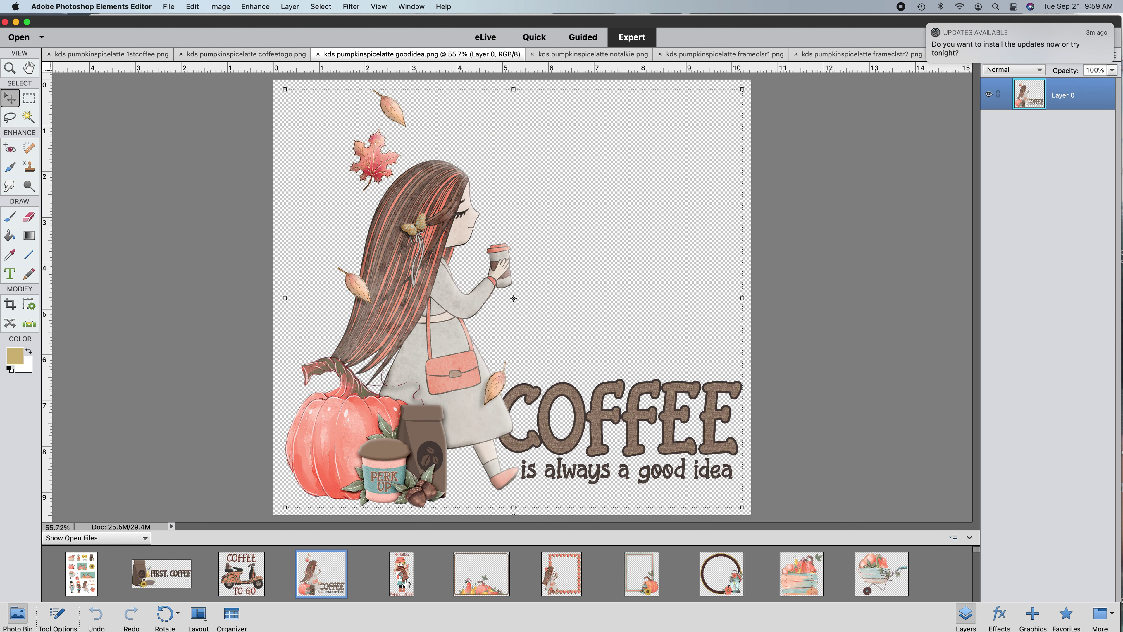
left_click(404, 582)
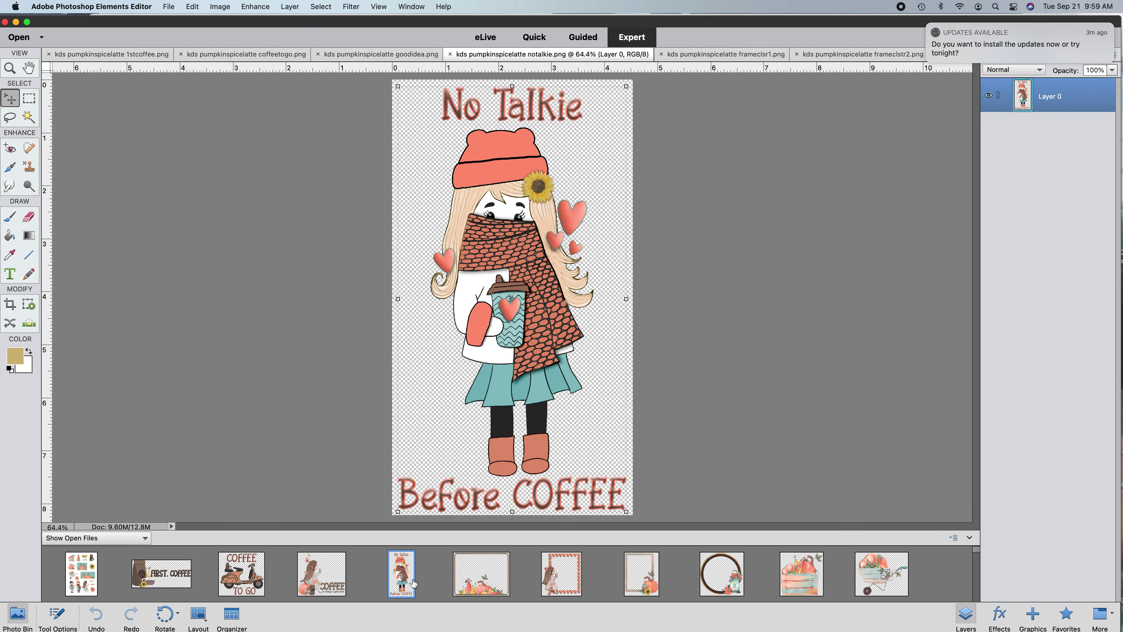
left_click(475, 584)
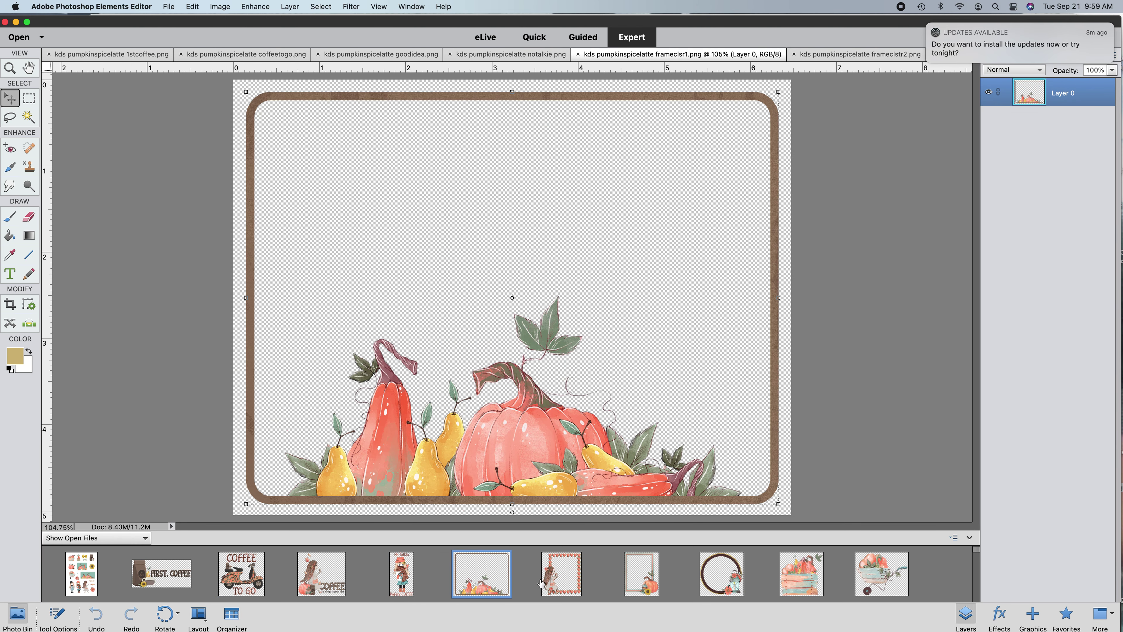
left_click(565, 582)
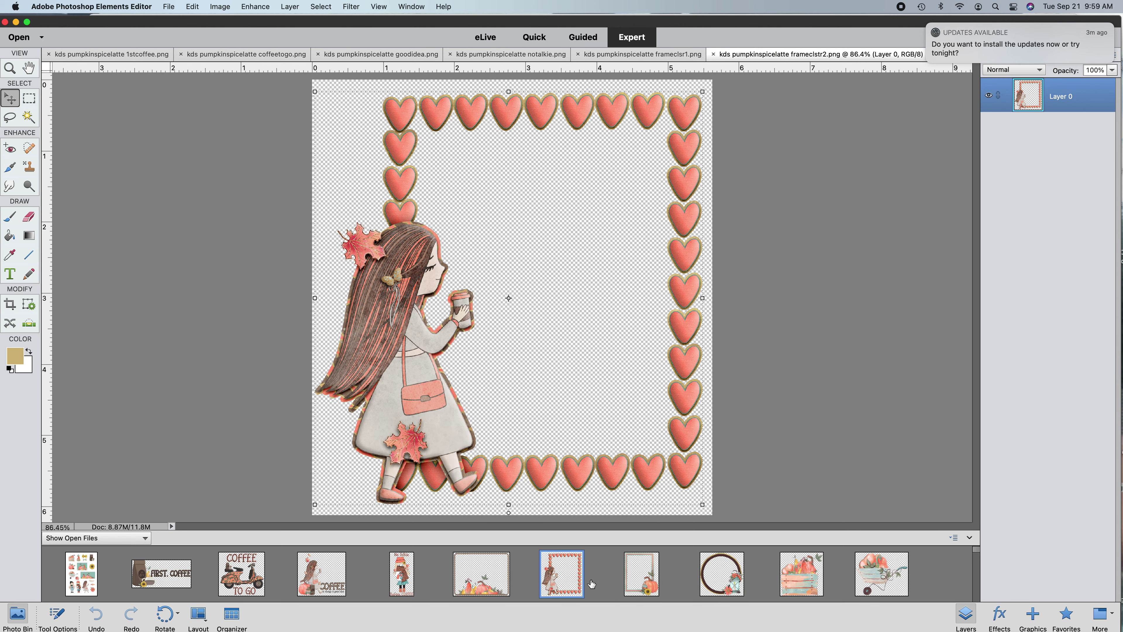
left_click(644, 584)
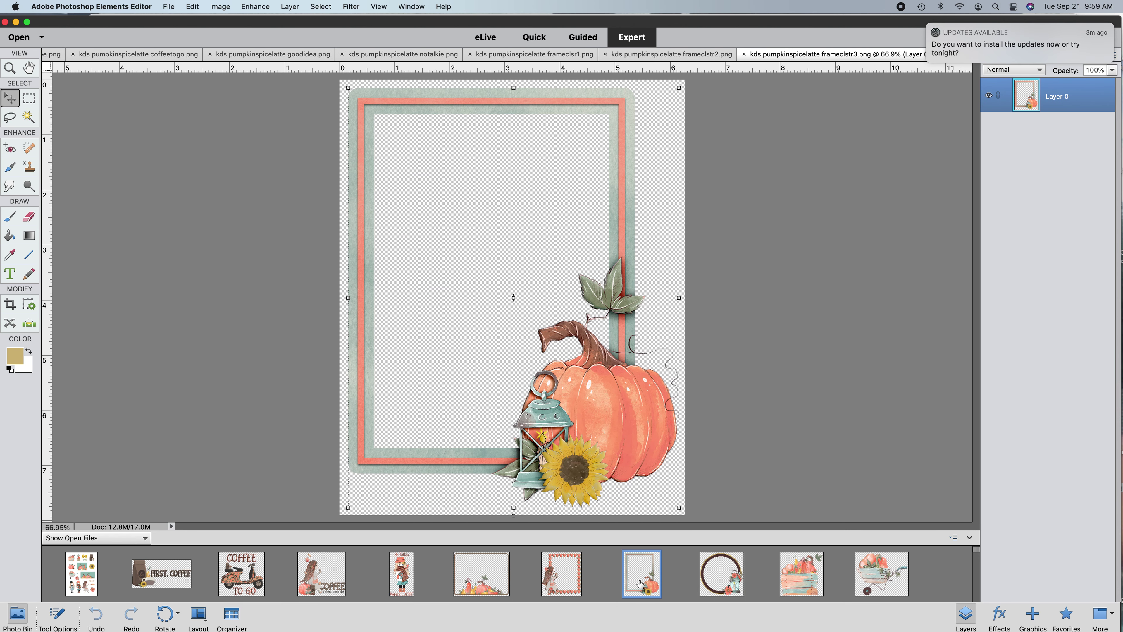
left_click(723, 582)
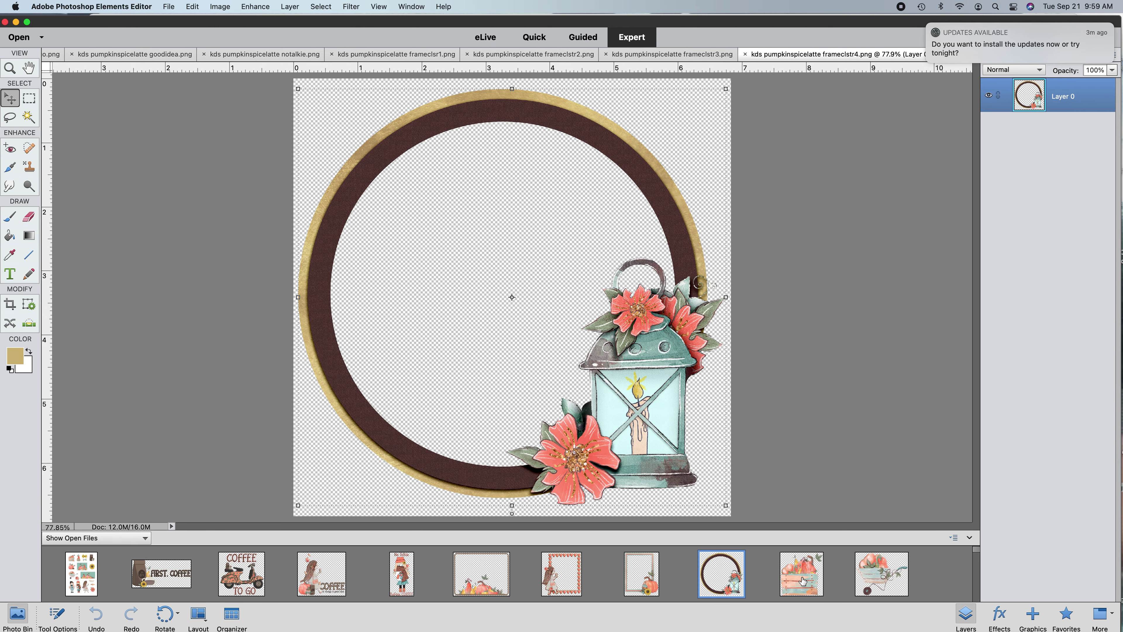
left_click(802, 581)
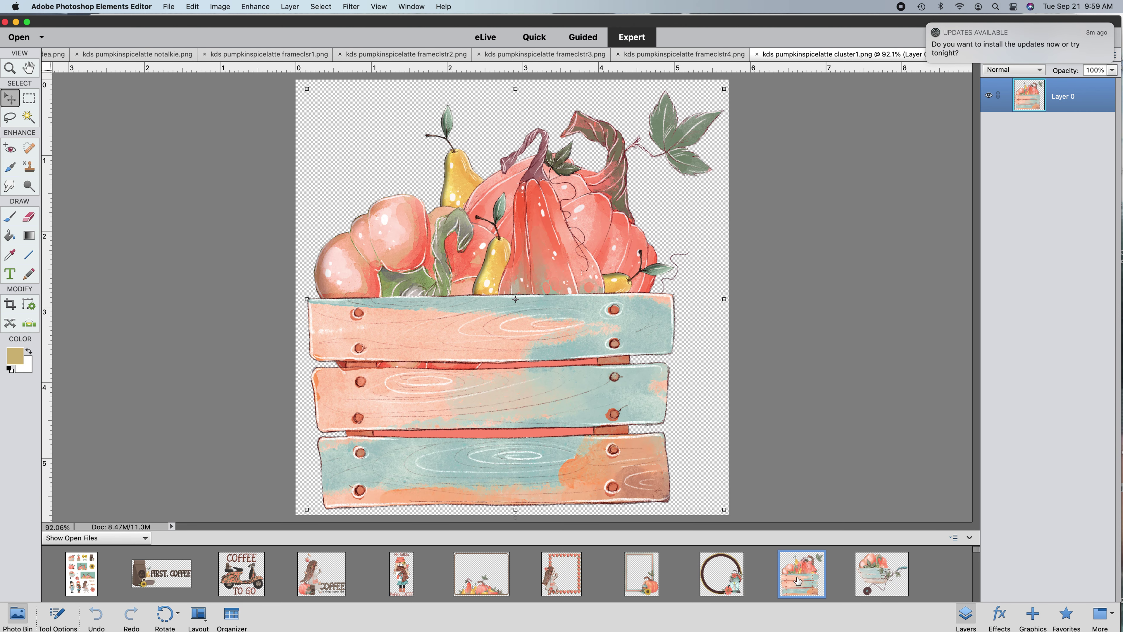
left_click(890, 577)
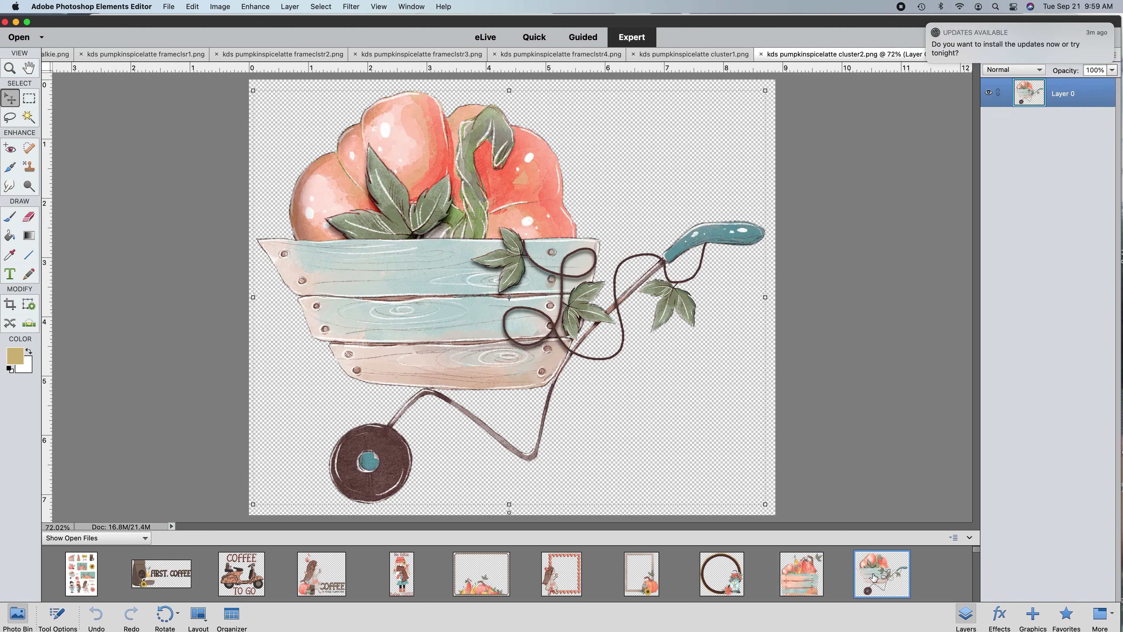
scroll(878, 575, "down", 3)
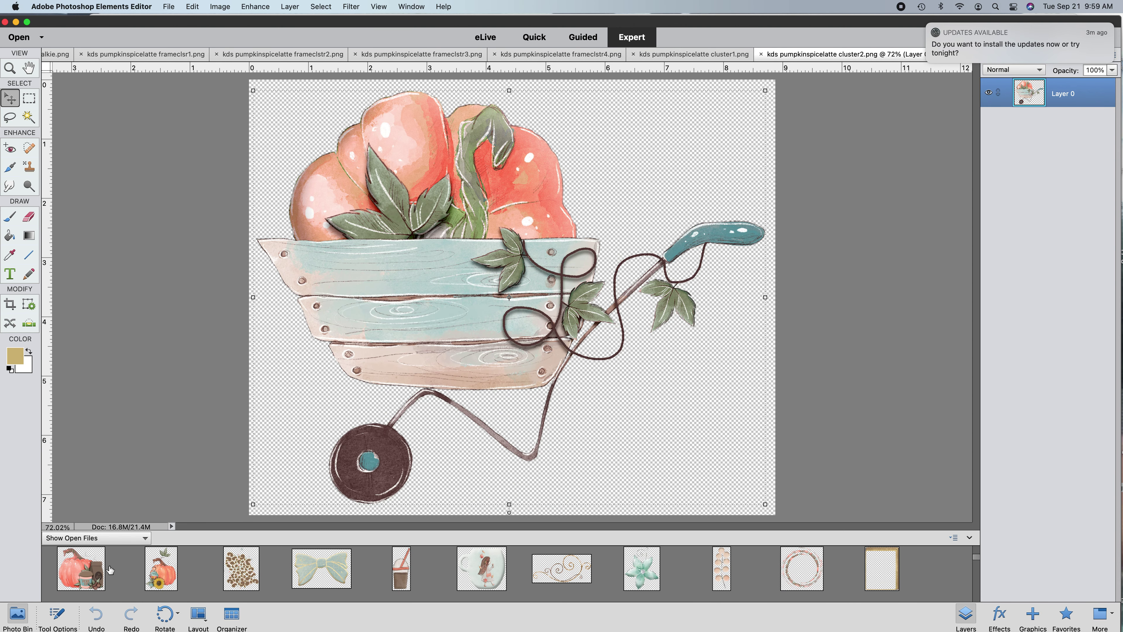
- View the PERK UP cluster, pumpkin, leopard spots, mint bow, iced coffee, mug, flourish, flower, sprig, wreath and gold frame3
left_click(106, 574)
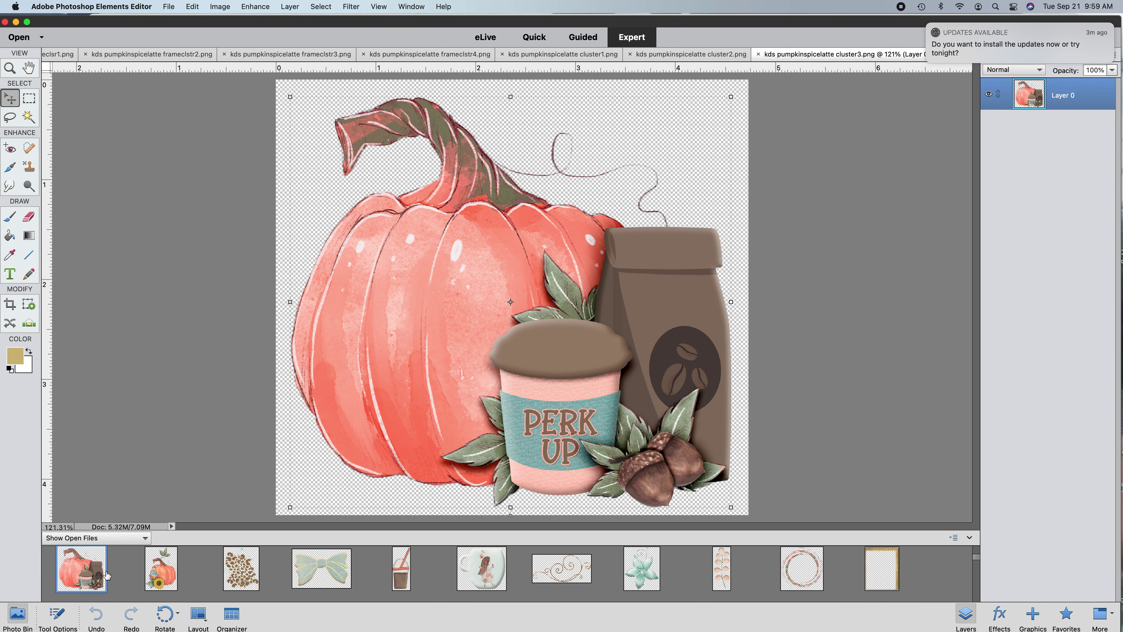
left_click(162, 578)
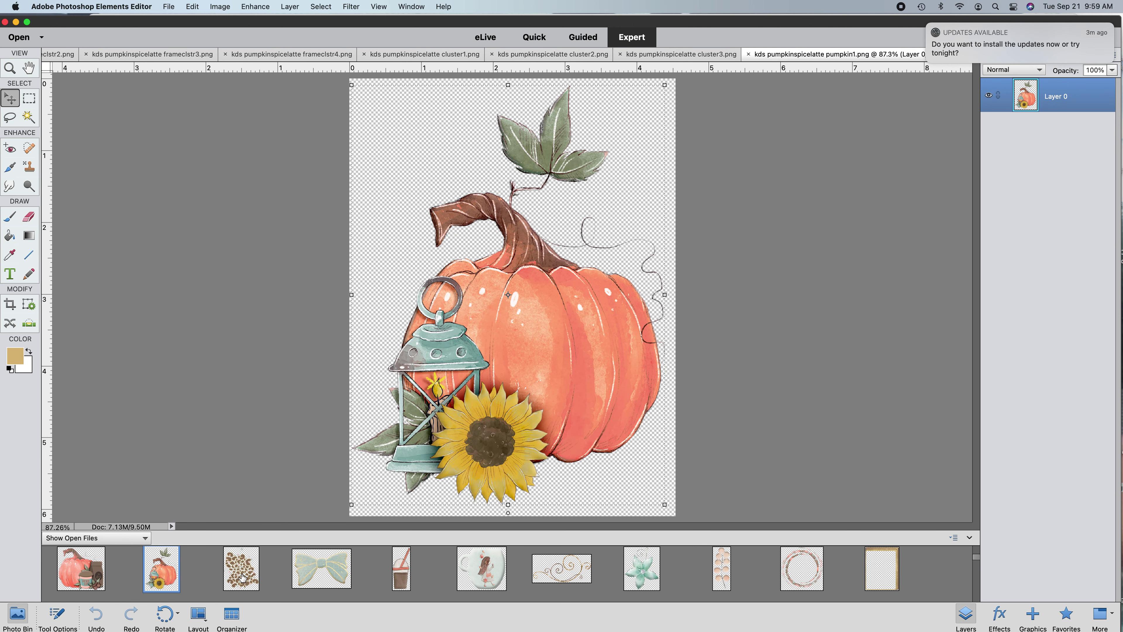
left_click(242, 577)
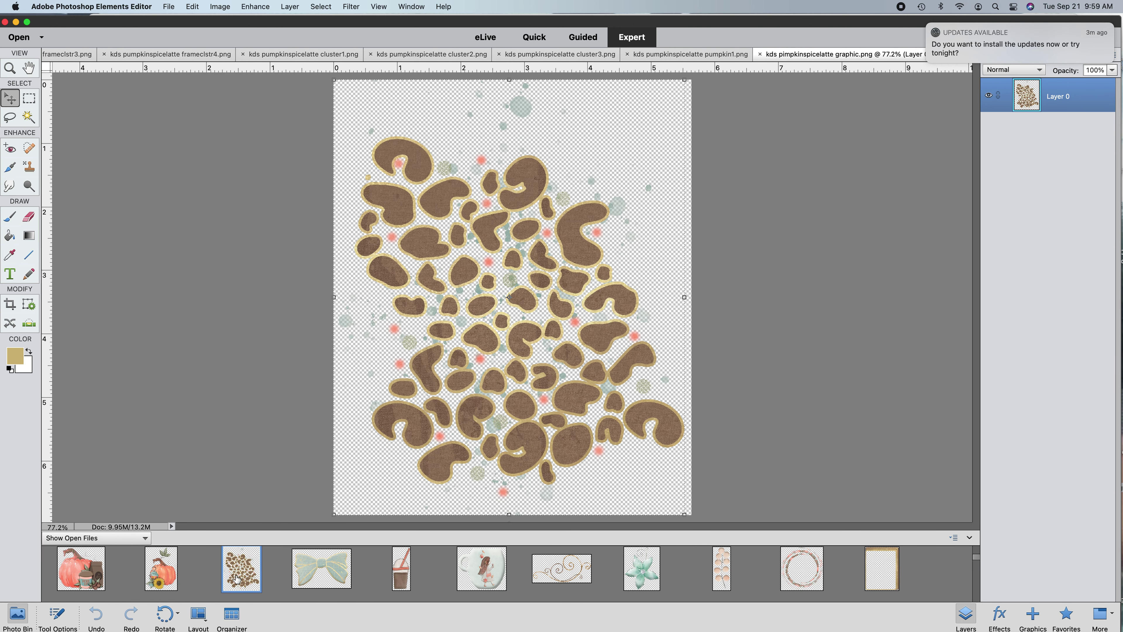
left_click(321, 575)
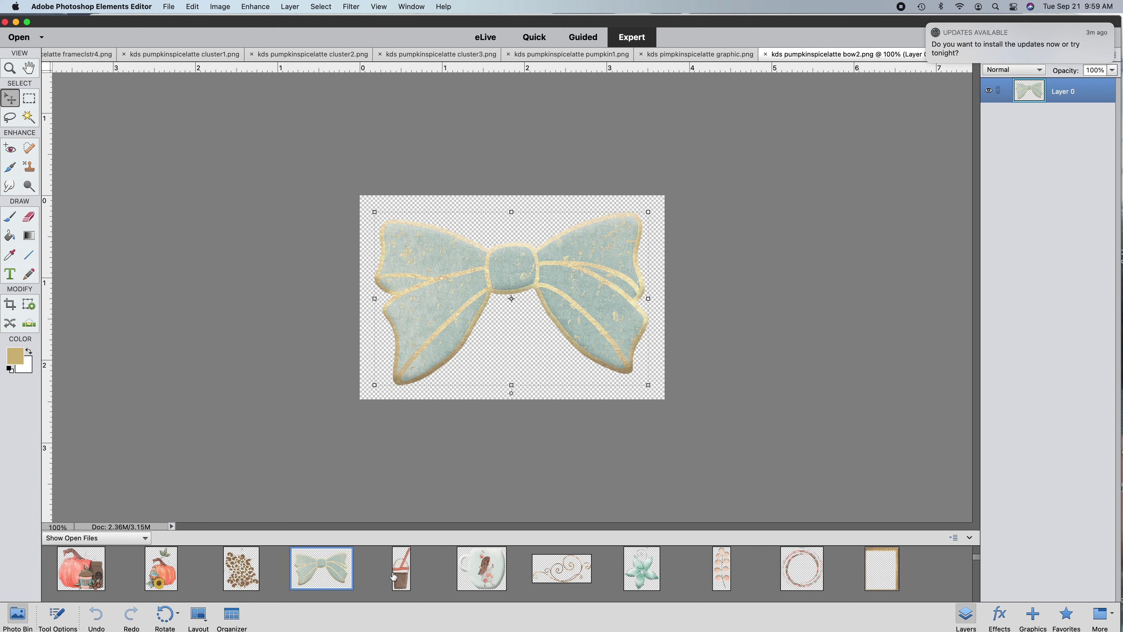
left_click(406, 574)
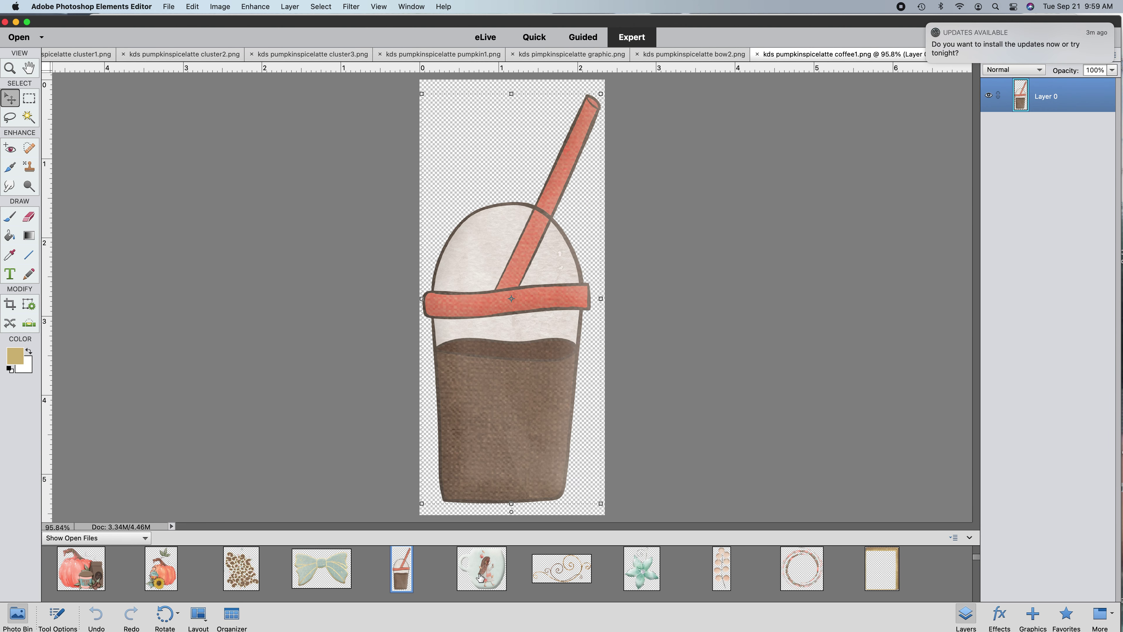
left_click(482, 578)
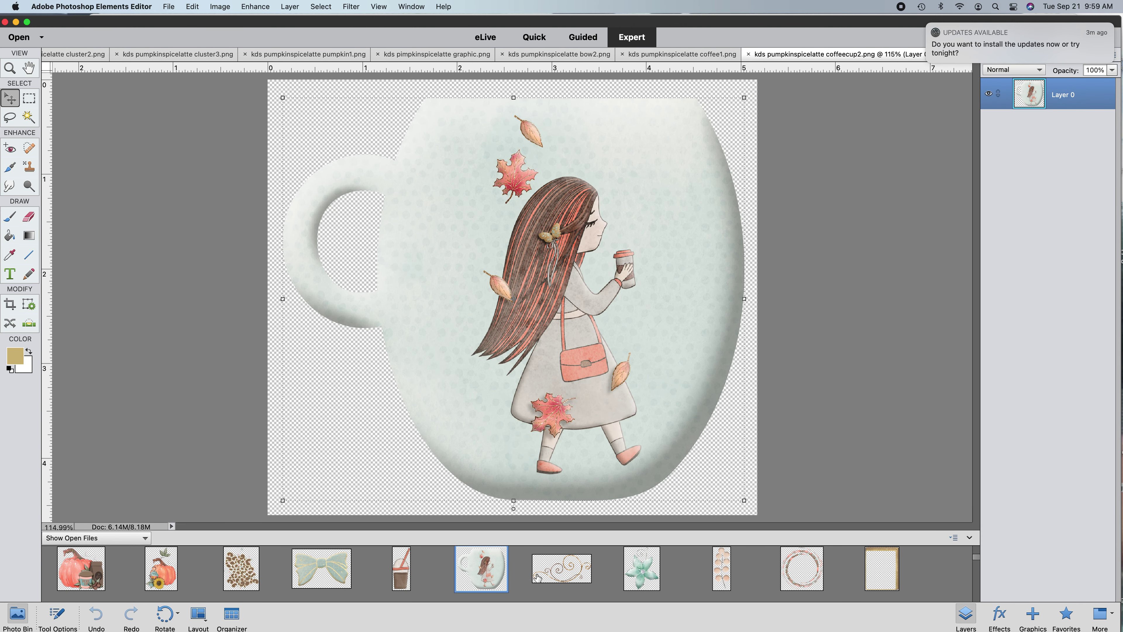
left_click(564, 576)
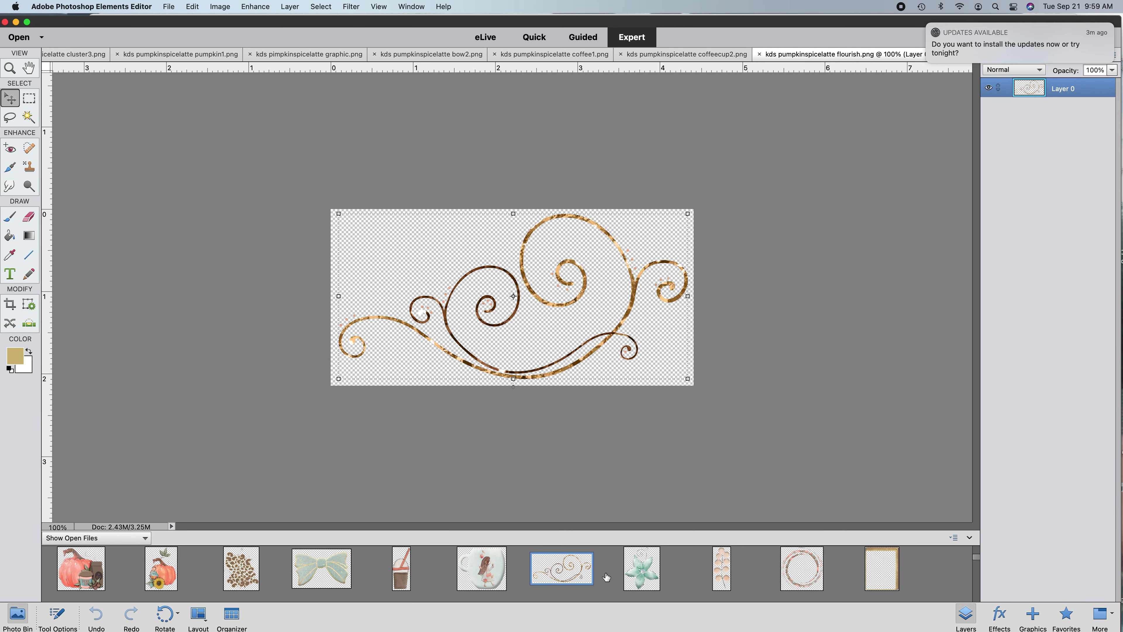
left_click(643, 578)
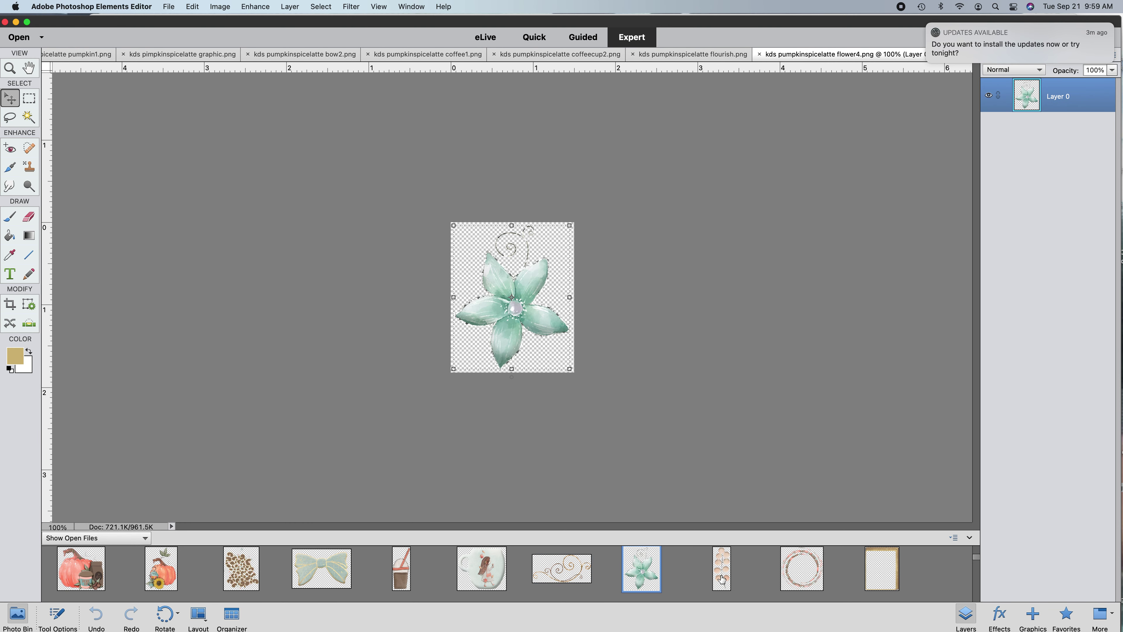
left_click(722, 579)
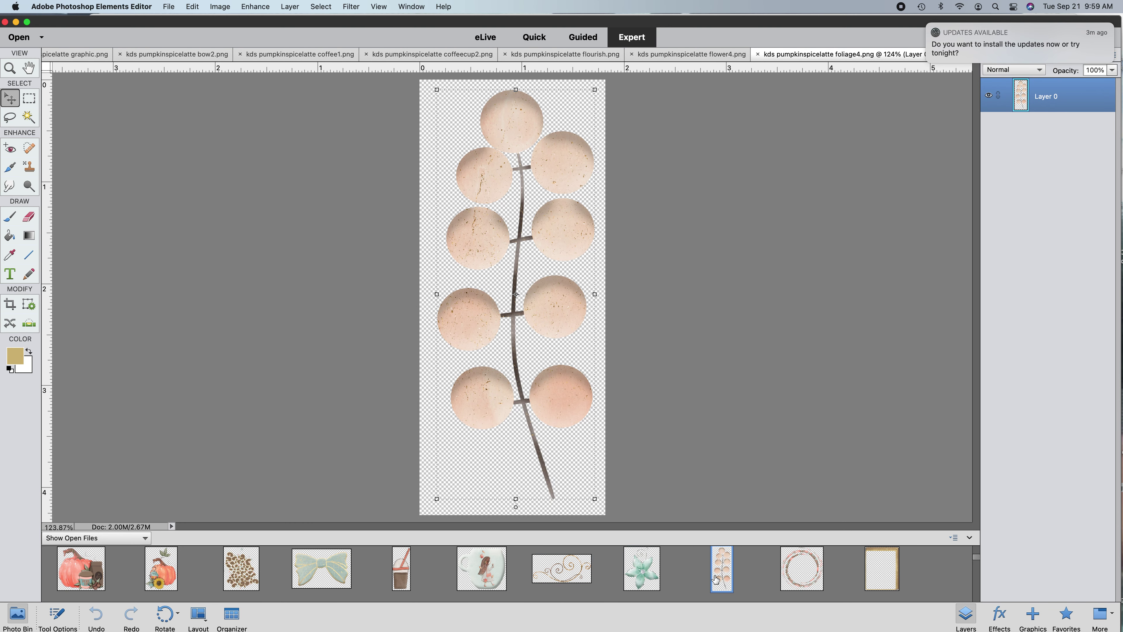
left_click(805, 577)
left_click(878, 577)
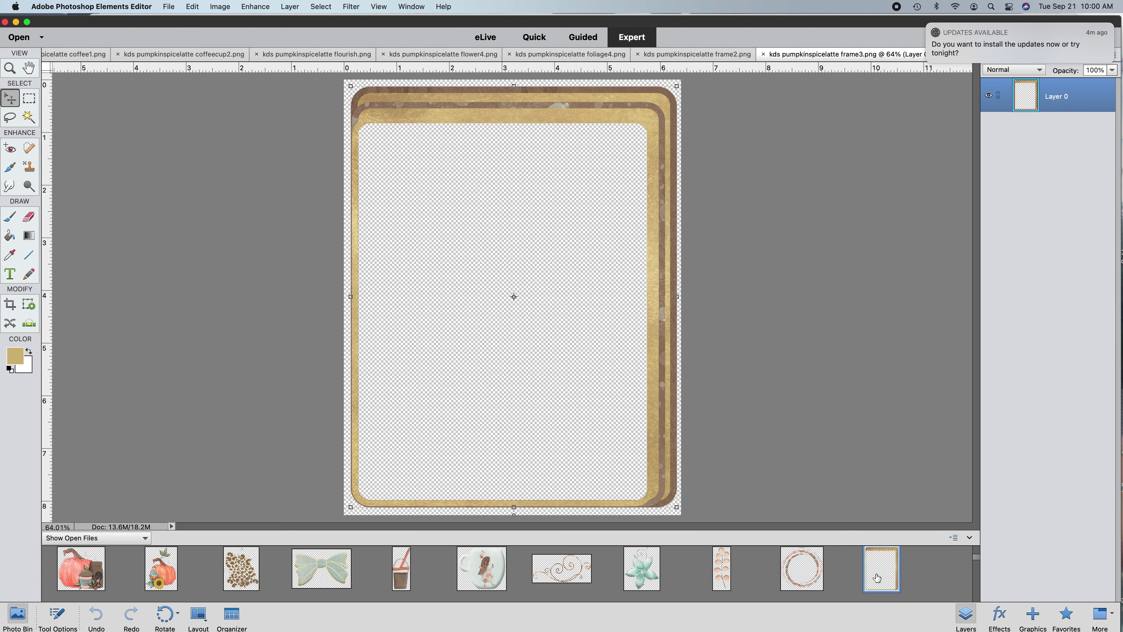
scroll(877, 577, "down", 3)
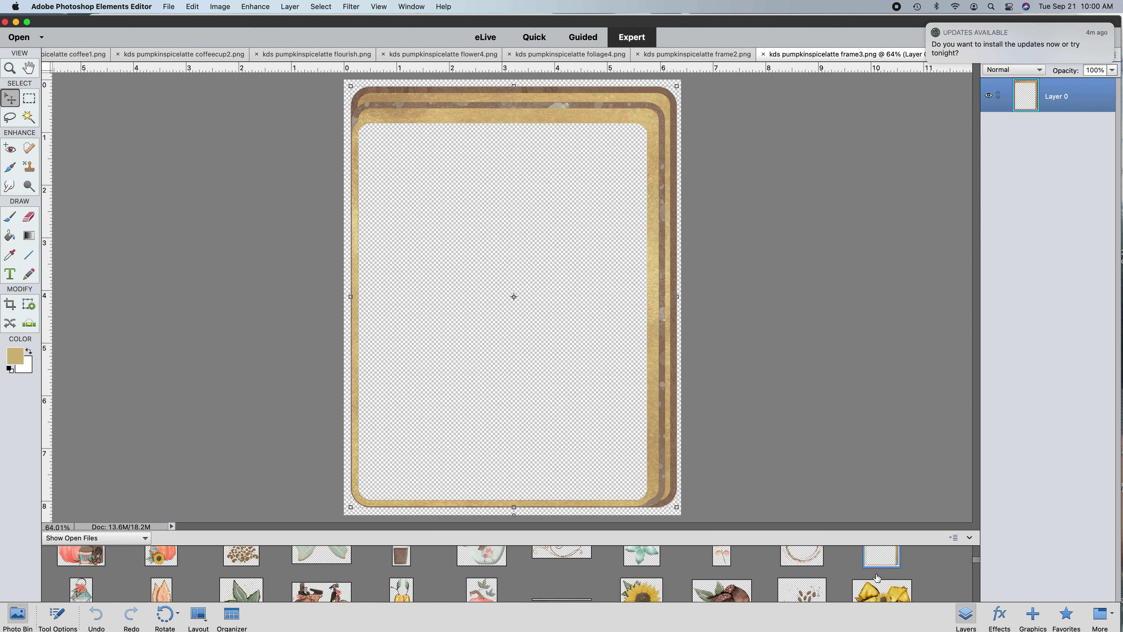
- View the teal lantern, peach and green leaves, leopard-print moped and pears elements
left_click(84, 586)
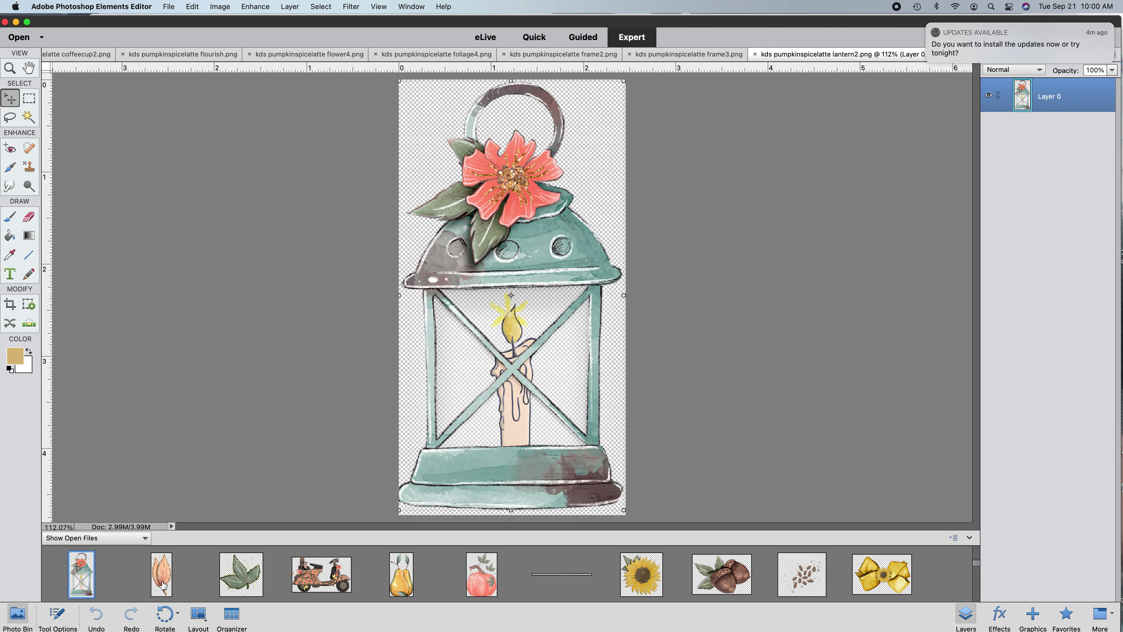
left_click(162, 584)
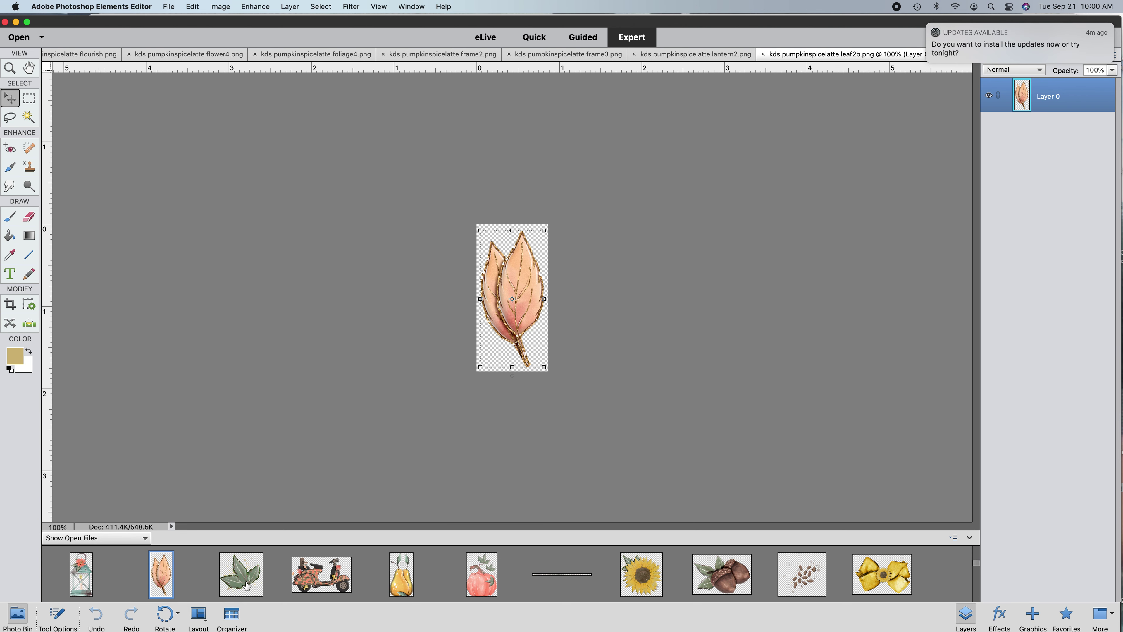
left_click(248, 585)
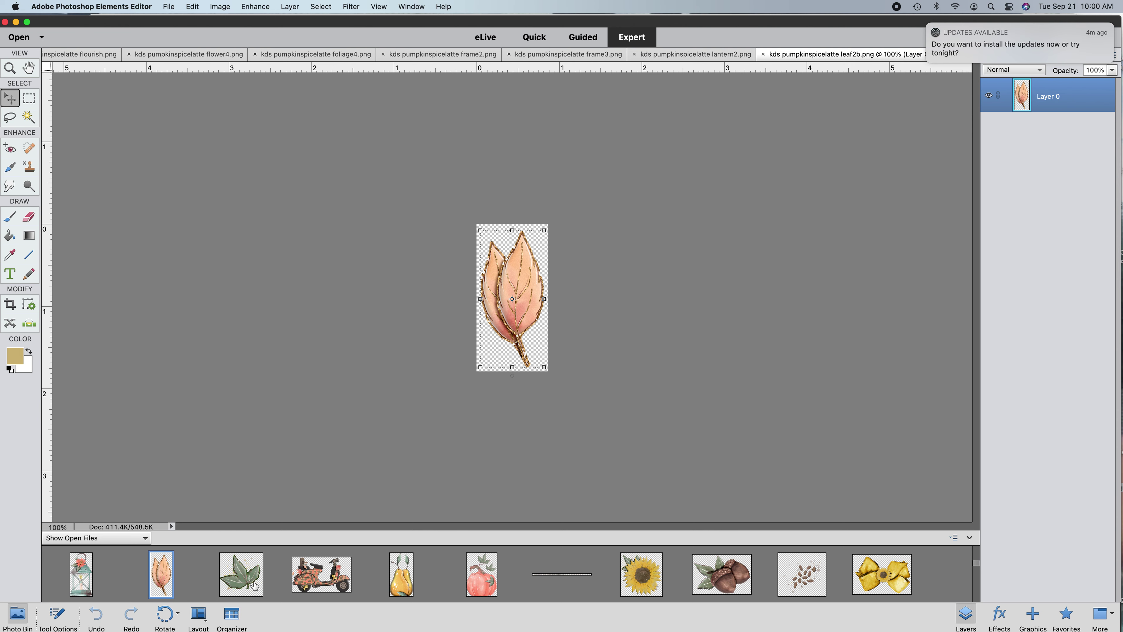
left_click(317, 584)
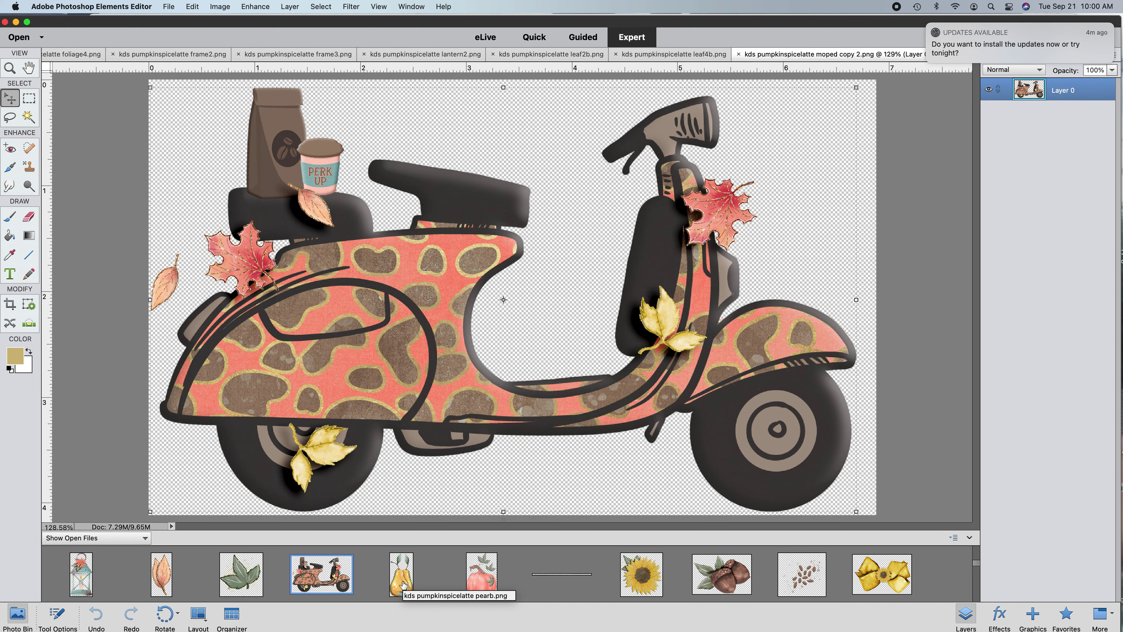
left_click(404, 585)
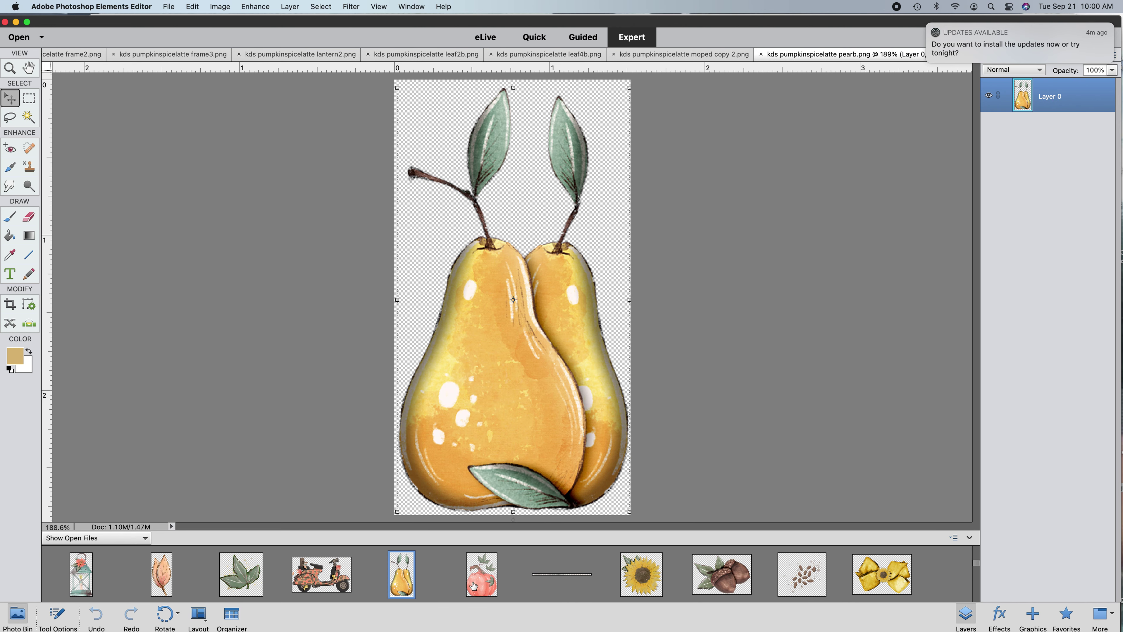
- Show the pumpkin, stitches, sunflower, acorns, coffee-bean scatter and yellow bow elements
left_click(484, 585)
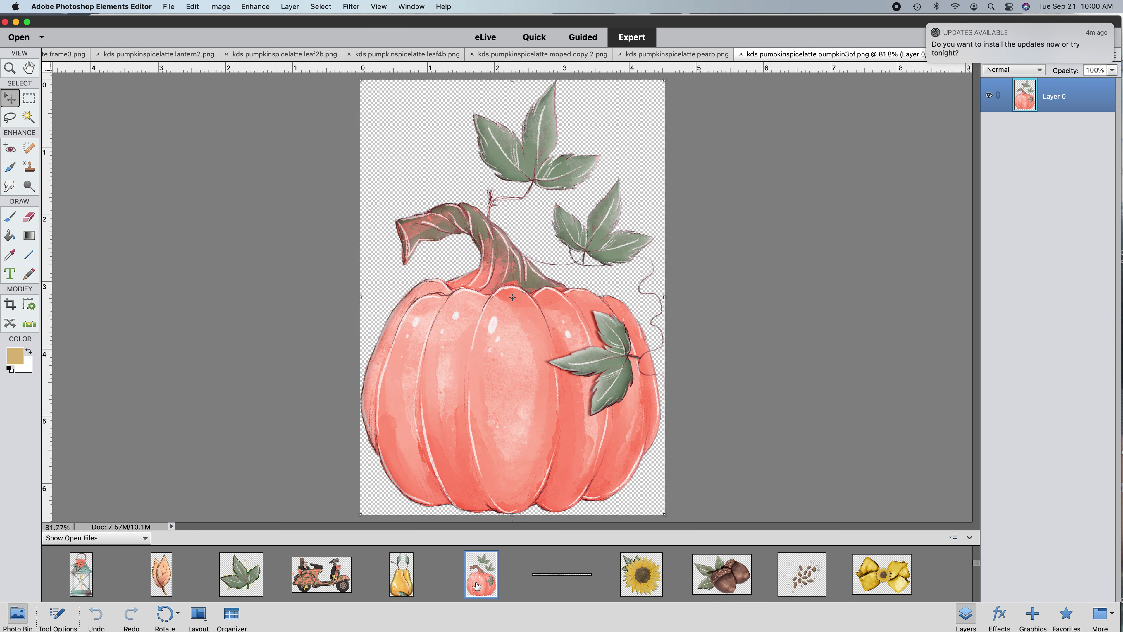
left_click(574, 580)
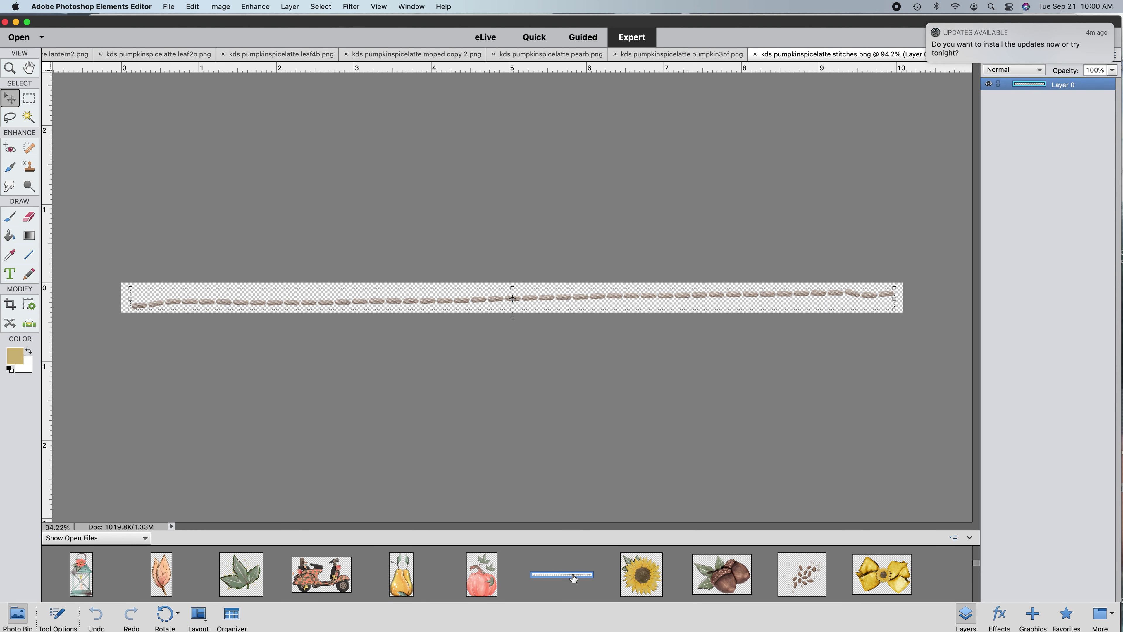
left_click(649, 580)
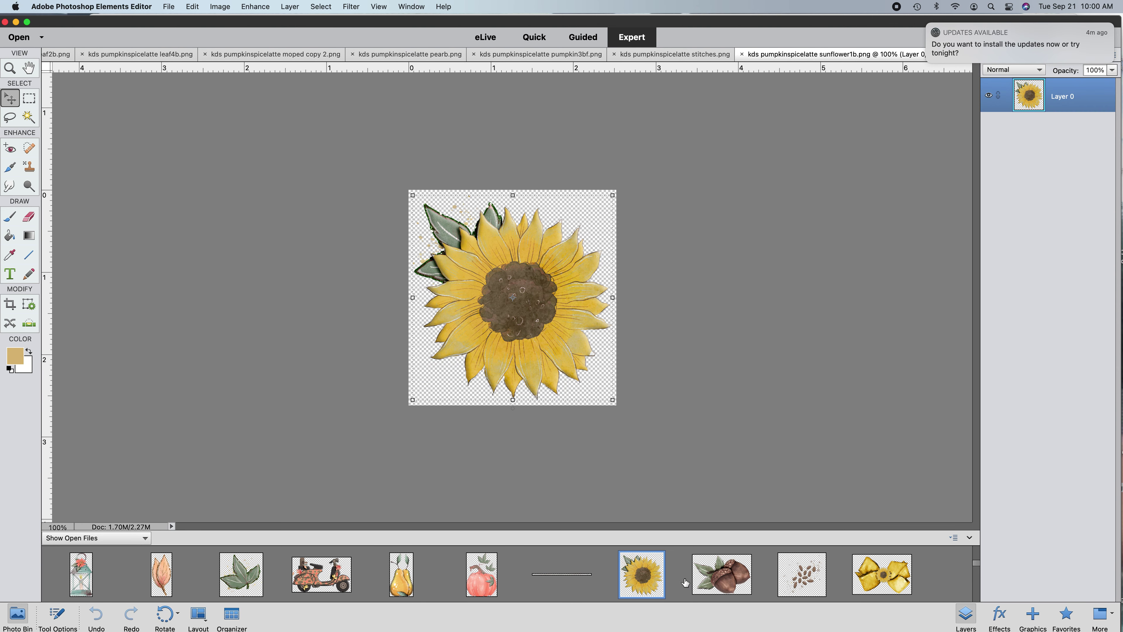
left_click(731, 584)
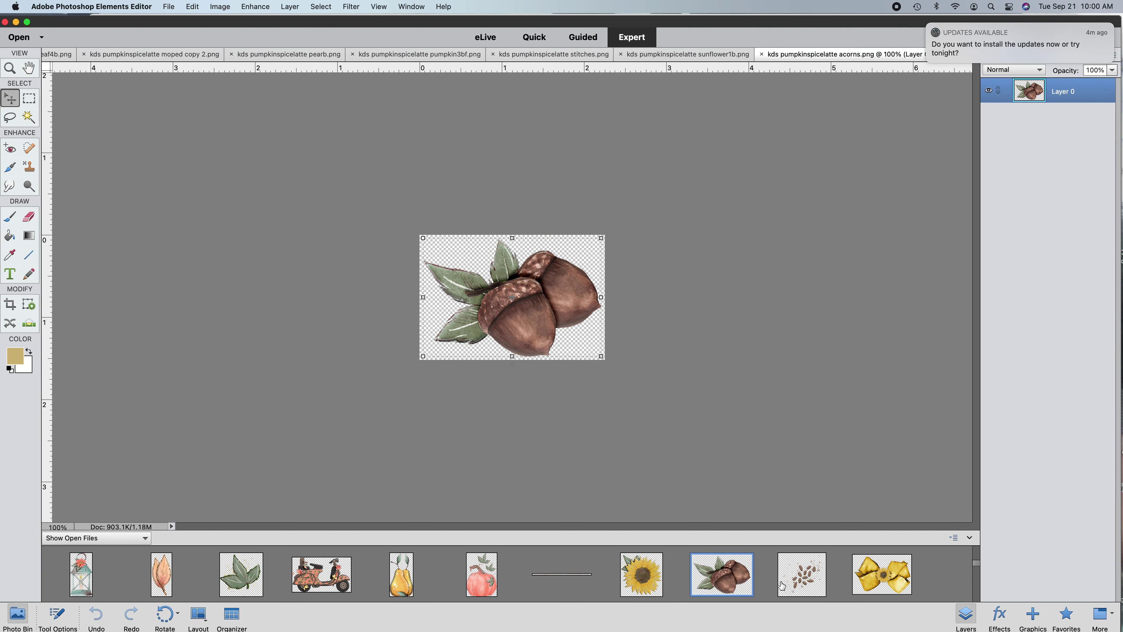
left_click(803, 585)
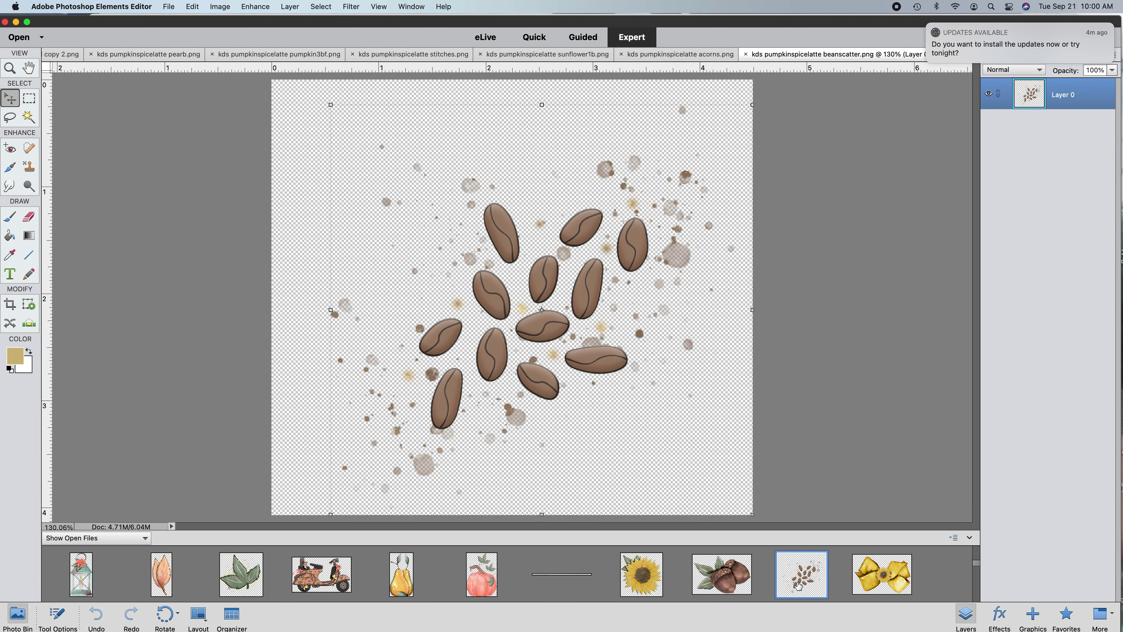
left_click(880, 585)
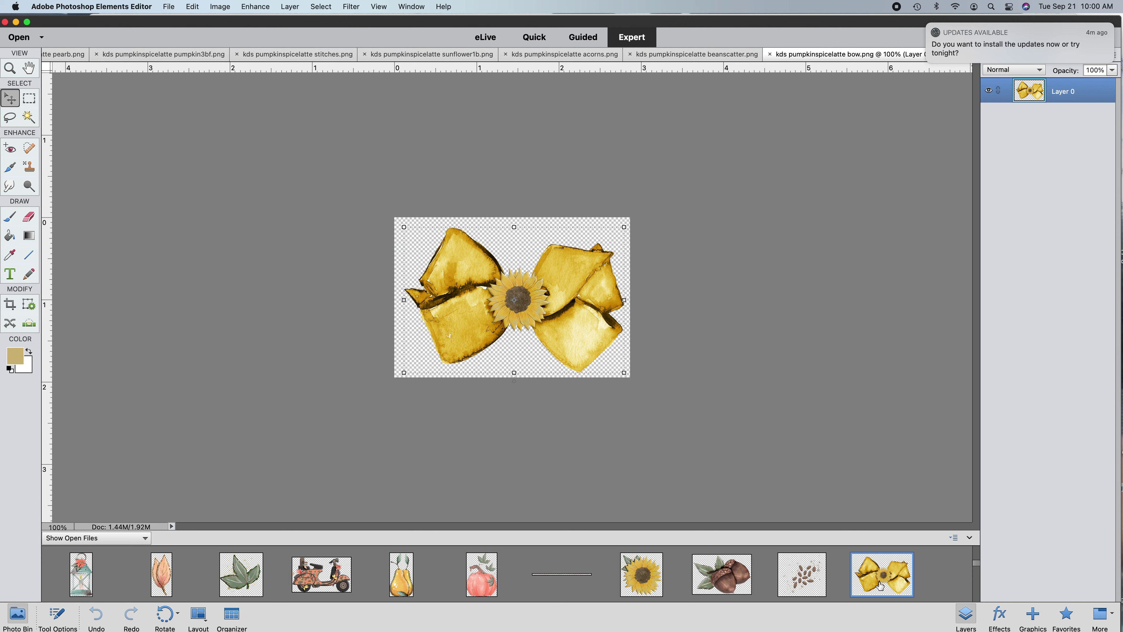
scroll(880, 586, "down", 2)
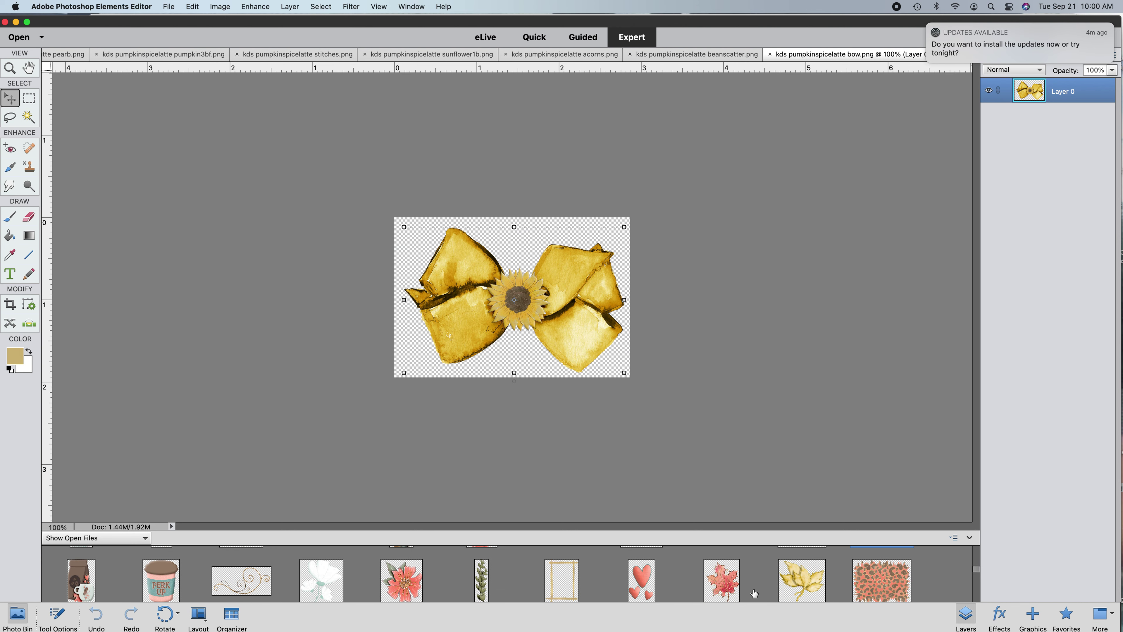
- Show the coffee bag, coffee cup, flourish, white flowers, red flower and foliage sprig elements
left_click(84, 591)
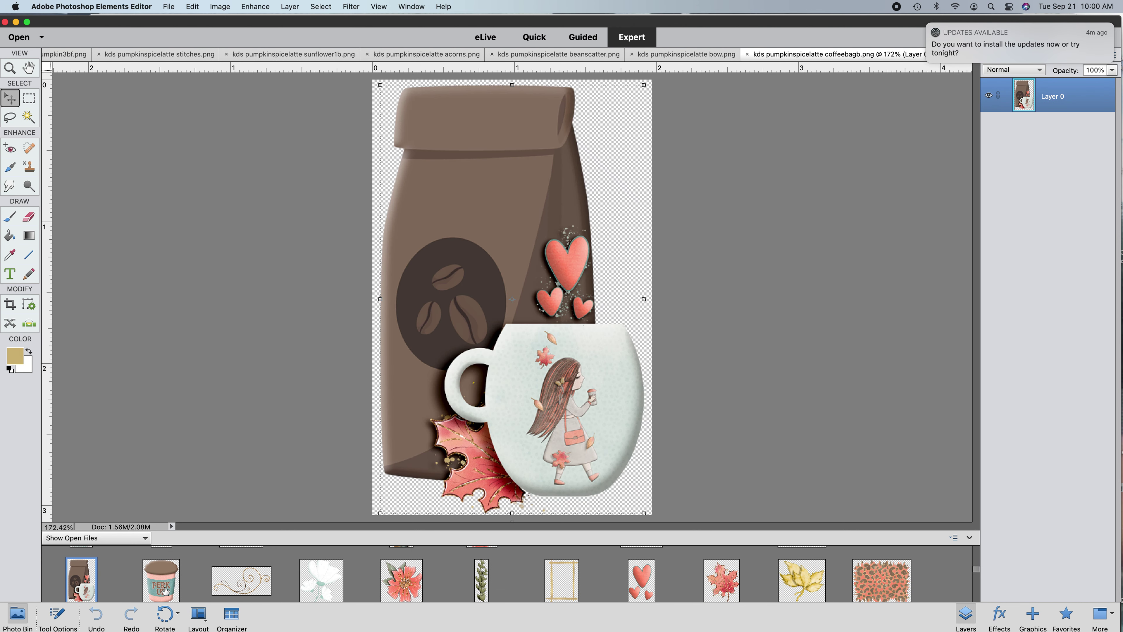
left_click(165, 591)
left_click(255, 587)
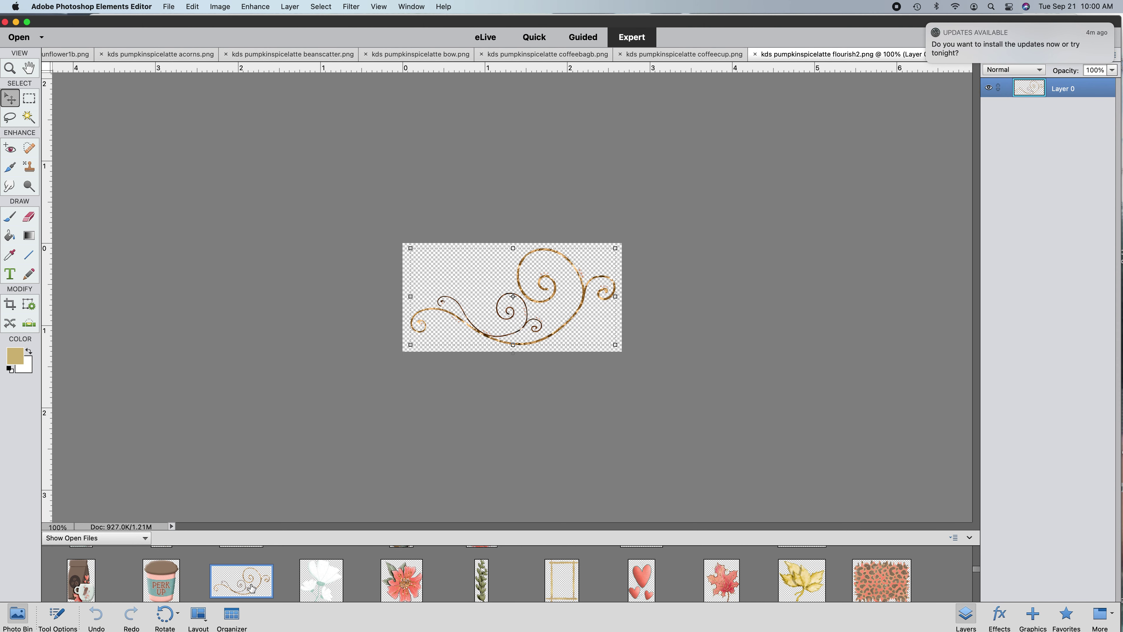
left_click(314, 589)
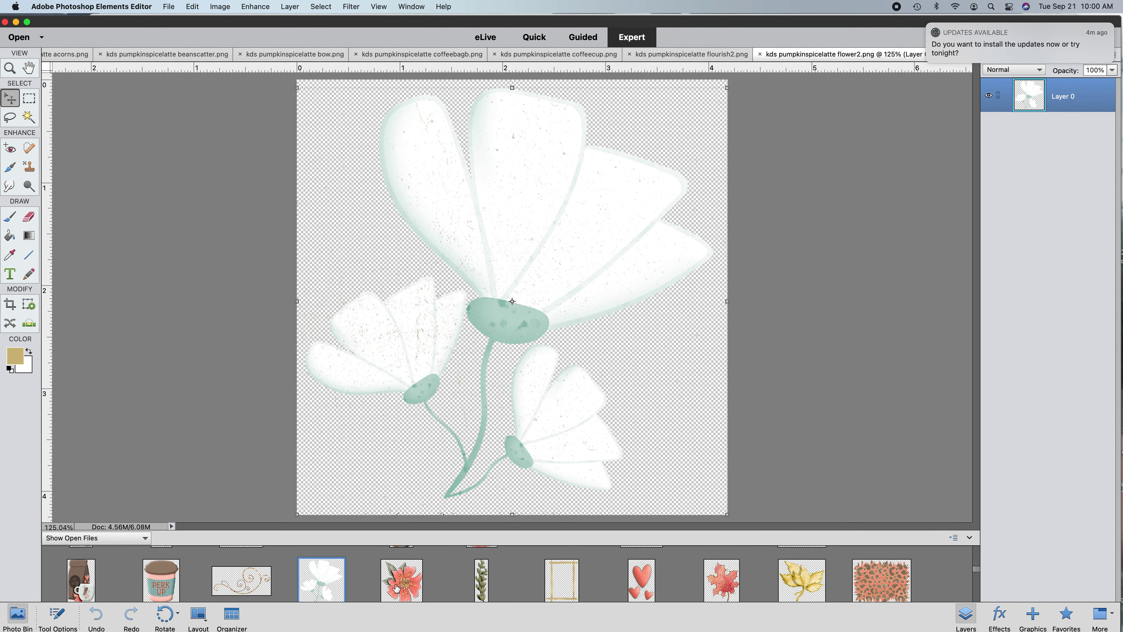
left_click(401, 588)
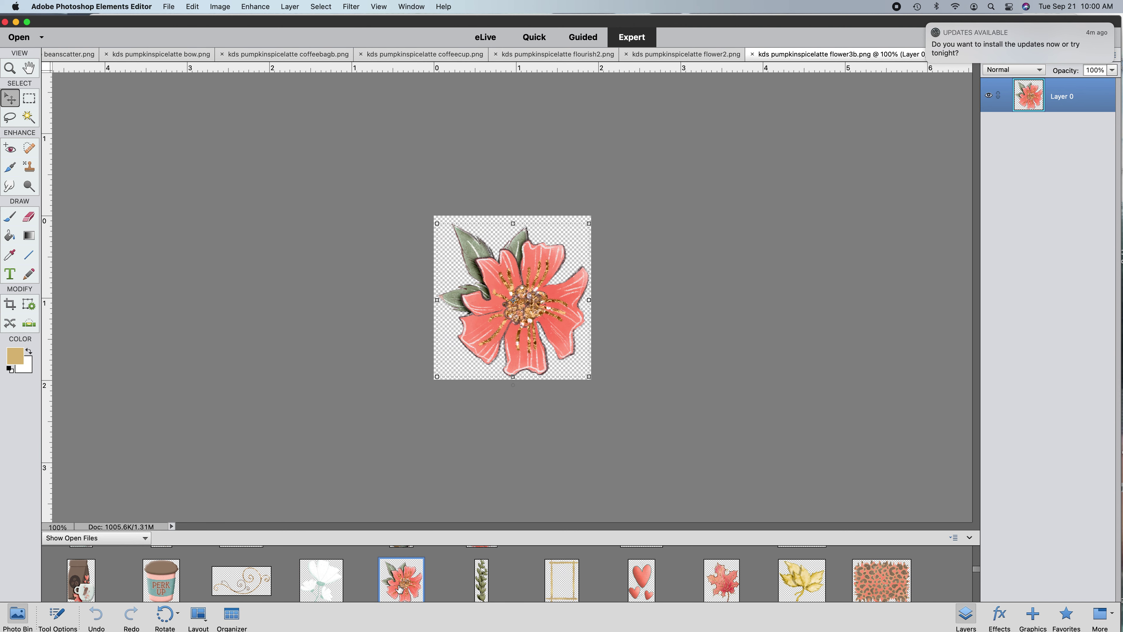
left_click(479, 589)
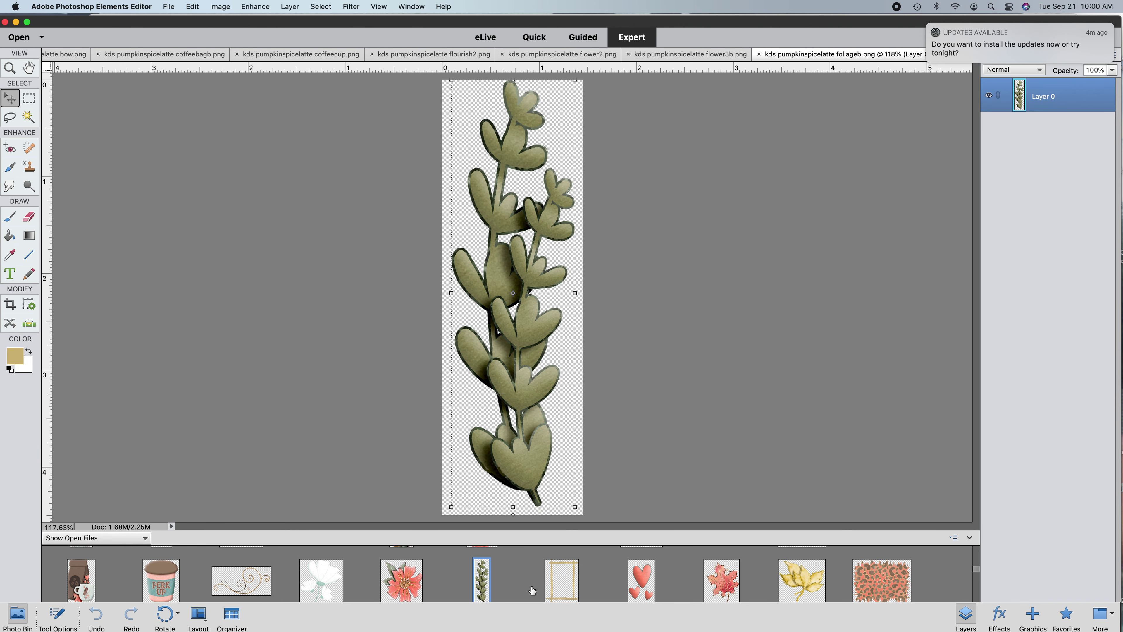
- Show the gold frame, hearts, maple and yellow leaves, leopard mask, tall pumpkin and dpp20 paper
left_click(566, 590)
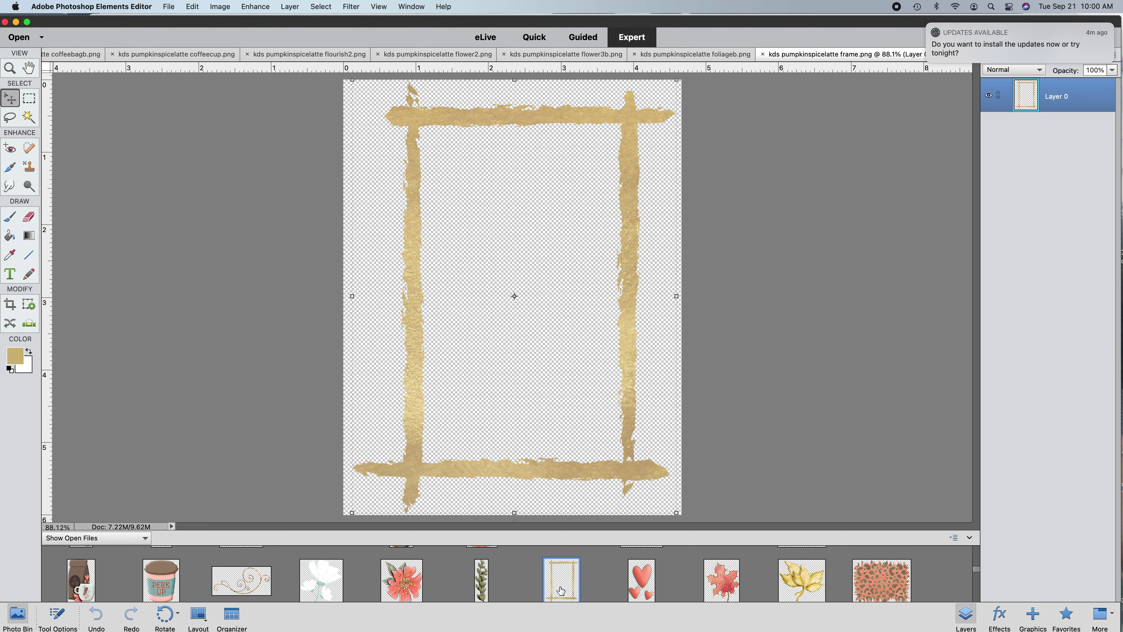
left_click(641, 591)
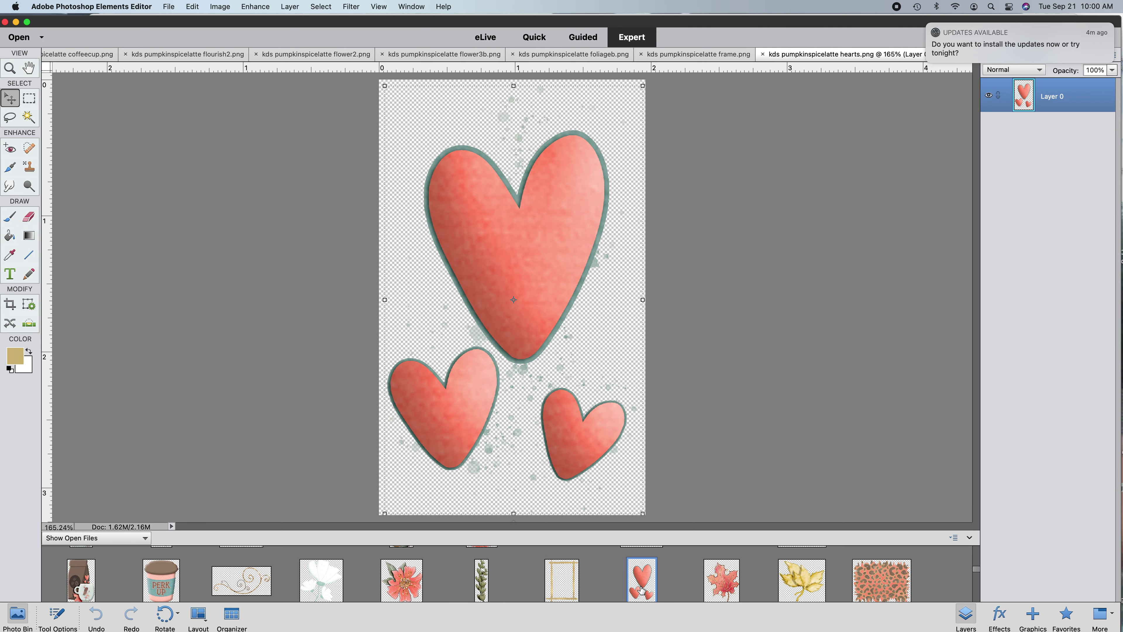
left_click(724, 592)
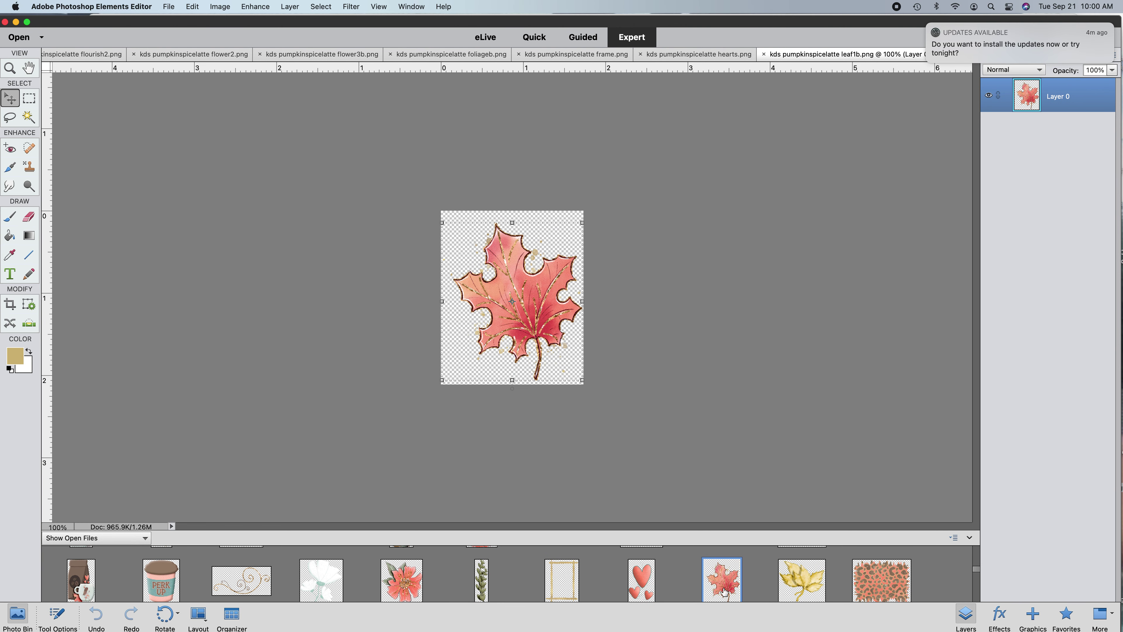
left_click(802, 591)
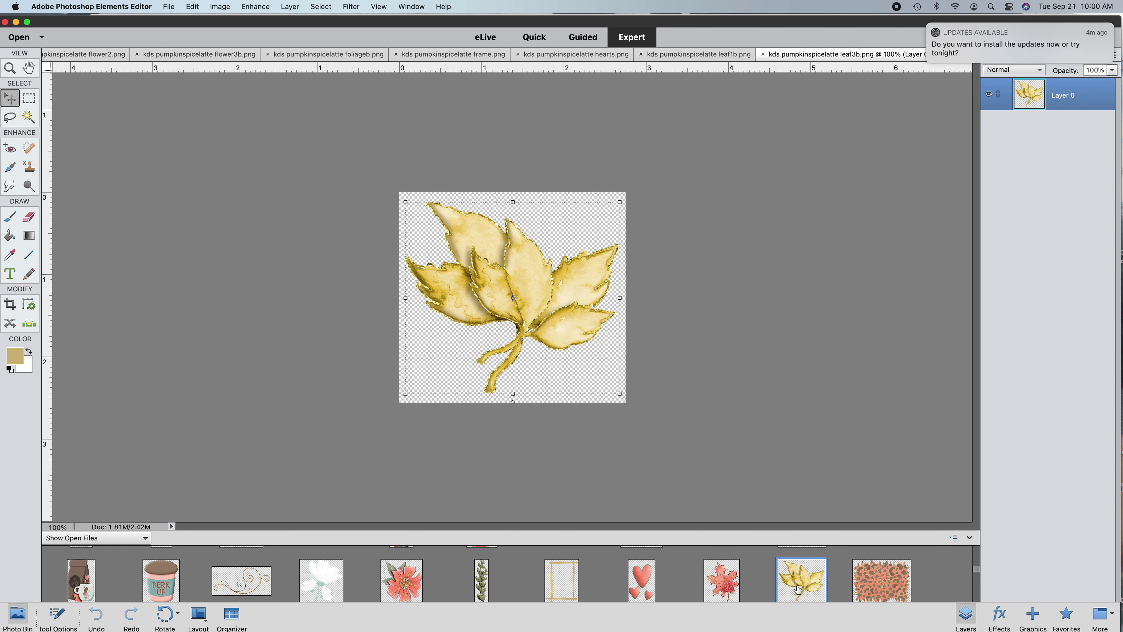
left_click(880, 587)
scroll(880, 587, "down", 5)
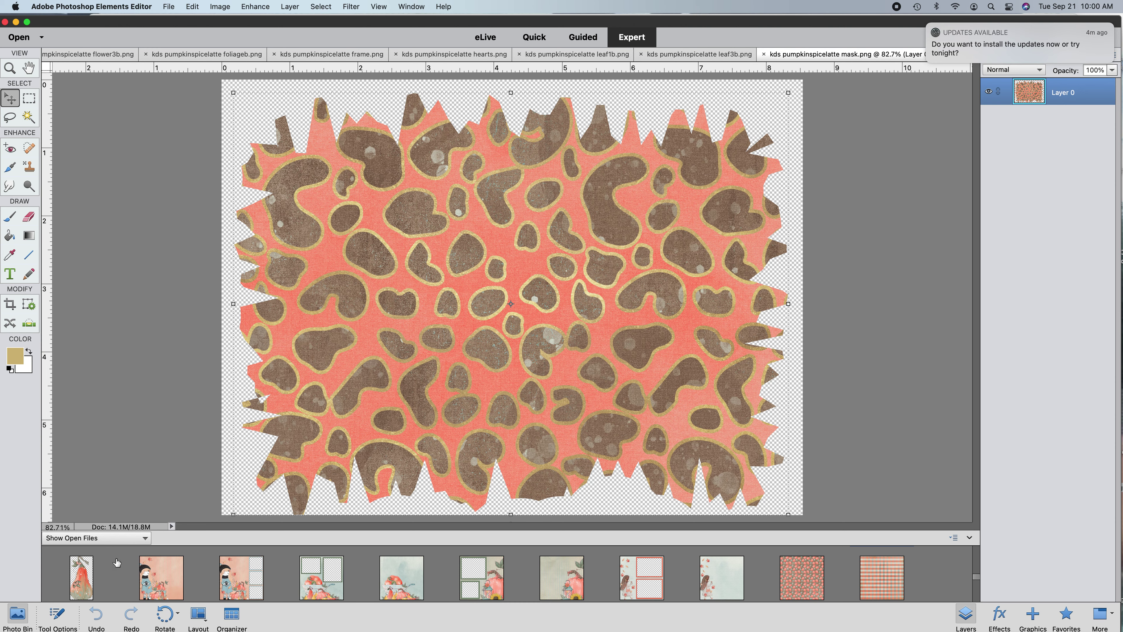
left_click(81, 582)
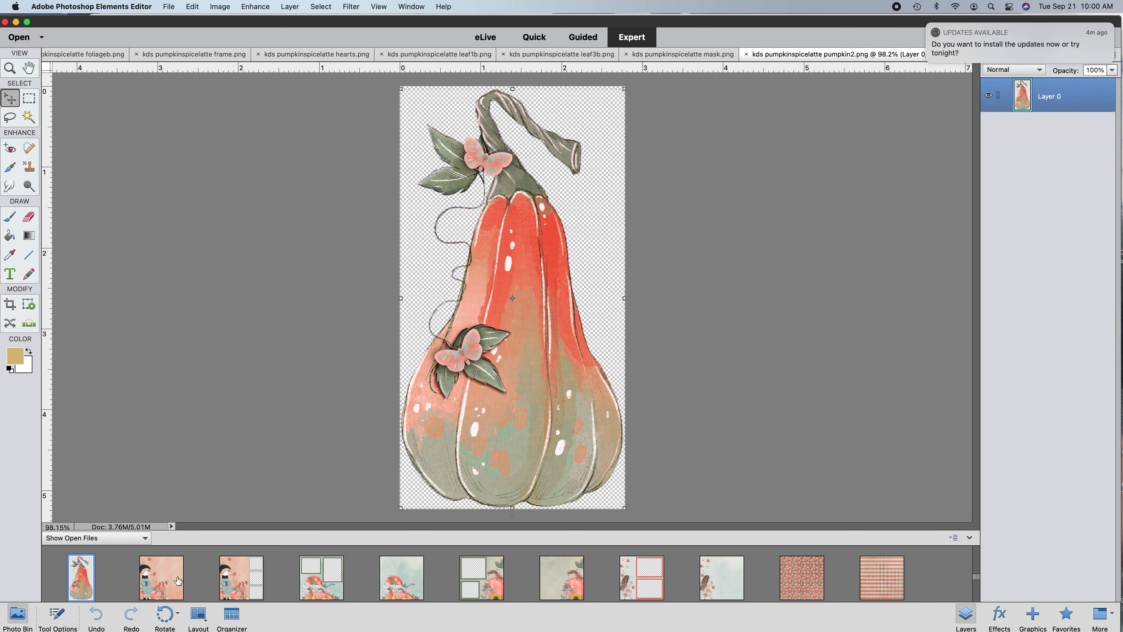
left_click(160, 584)
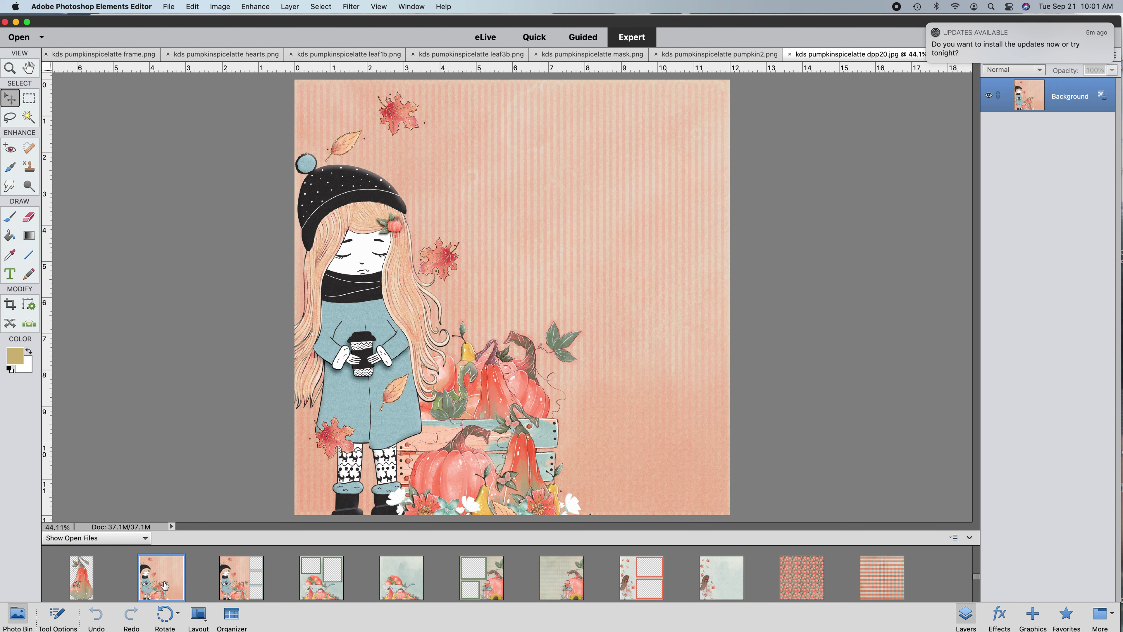
- Preview the four quick pages and the basket, plaid, walking-girl, pumpkin-pattern and gingham papers
left_click(242, 584)
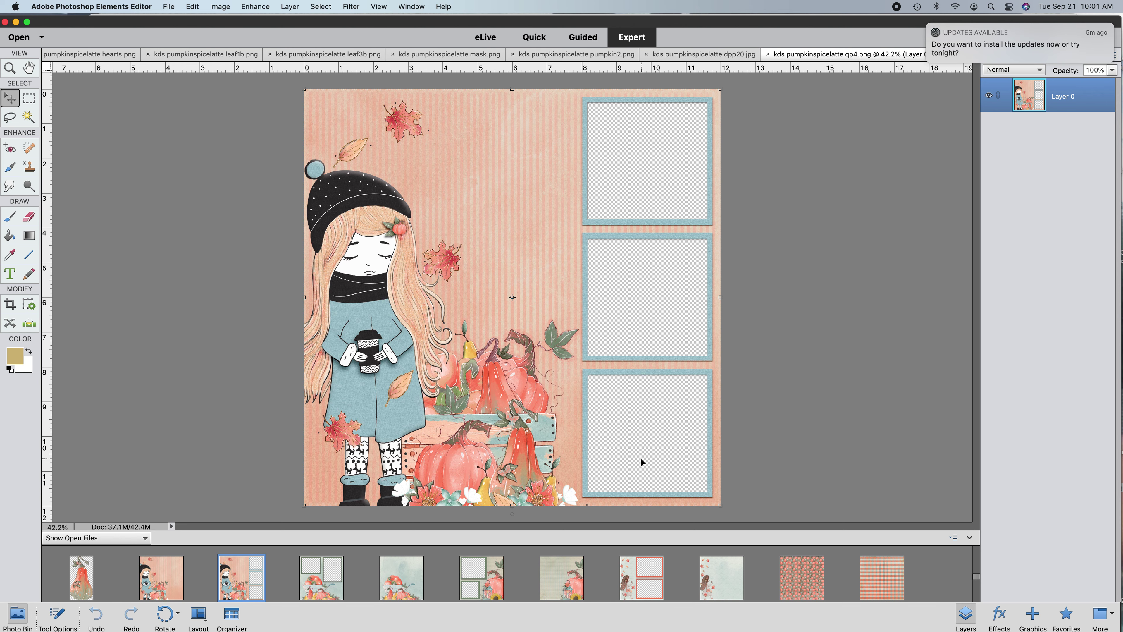
left_click(322, 590)
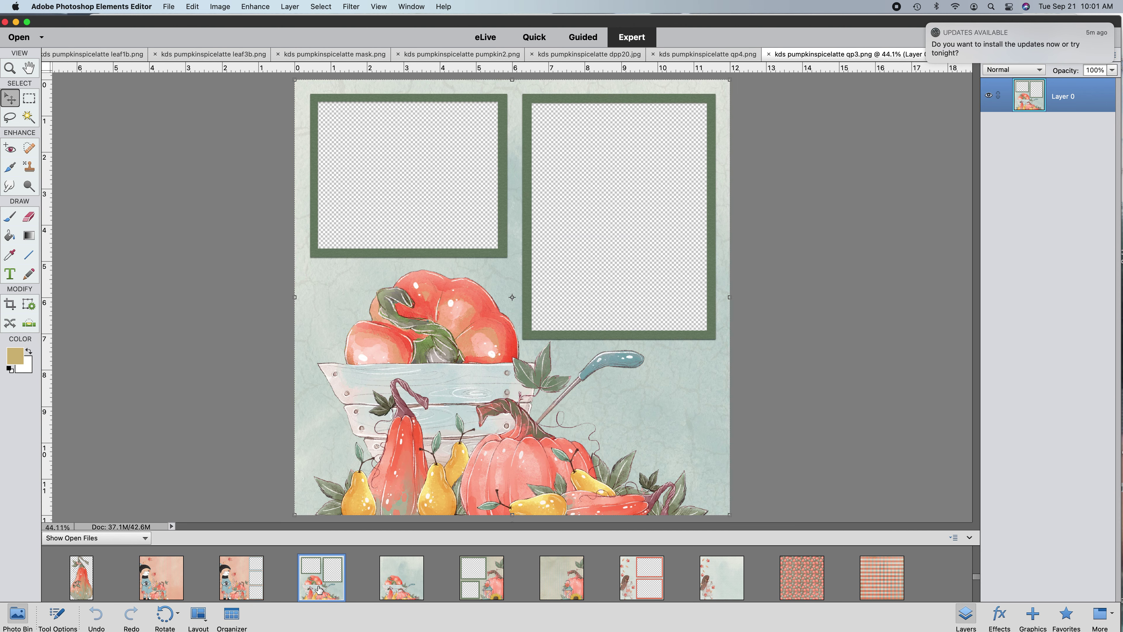
left_click(401, 589)
left_click(478, 585)
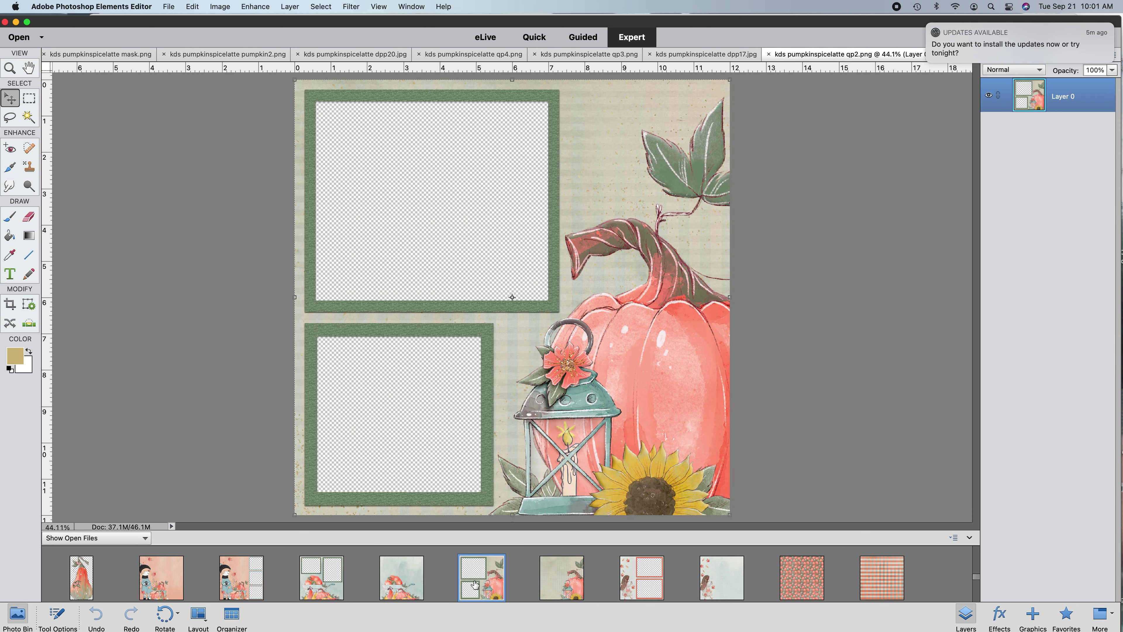
left_click(565, 578)
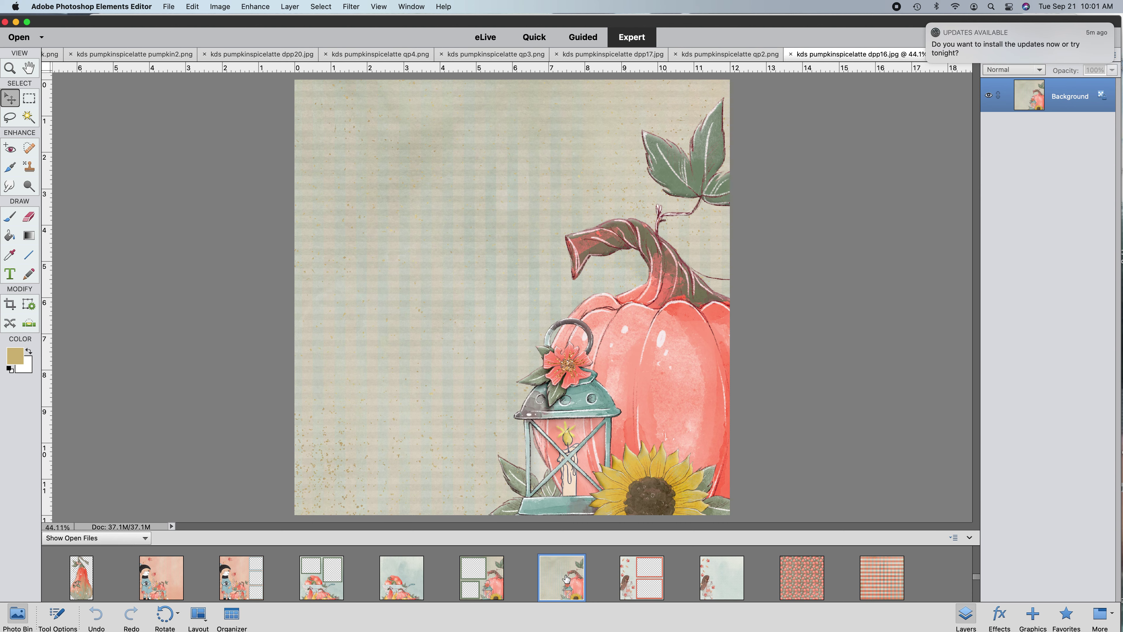
left_click(643, 578)
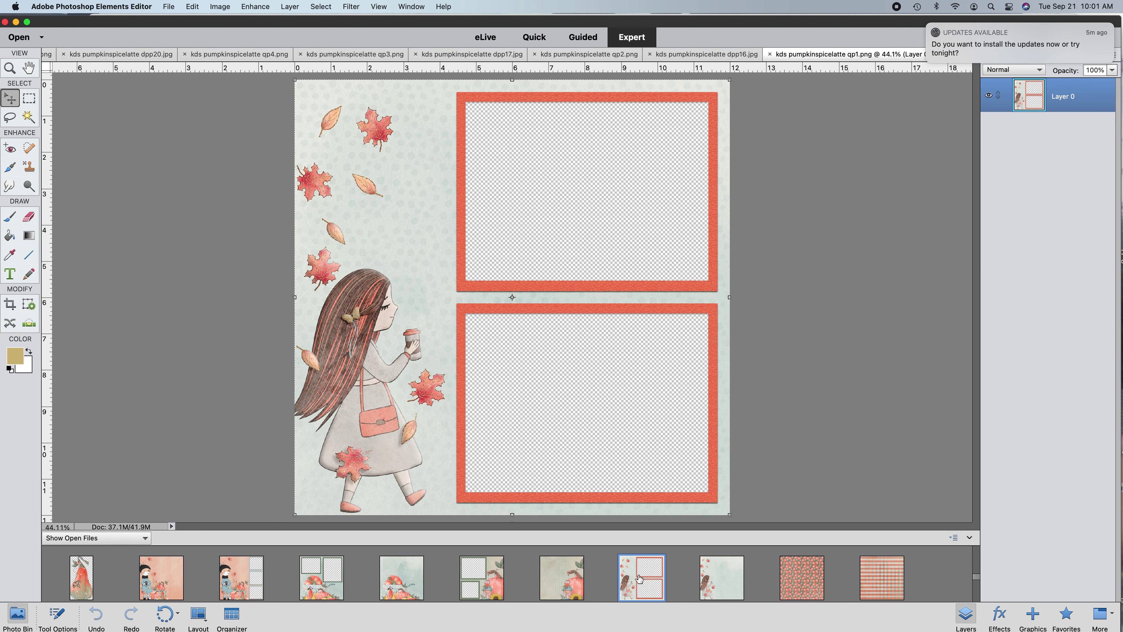
left_click(722, 579)
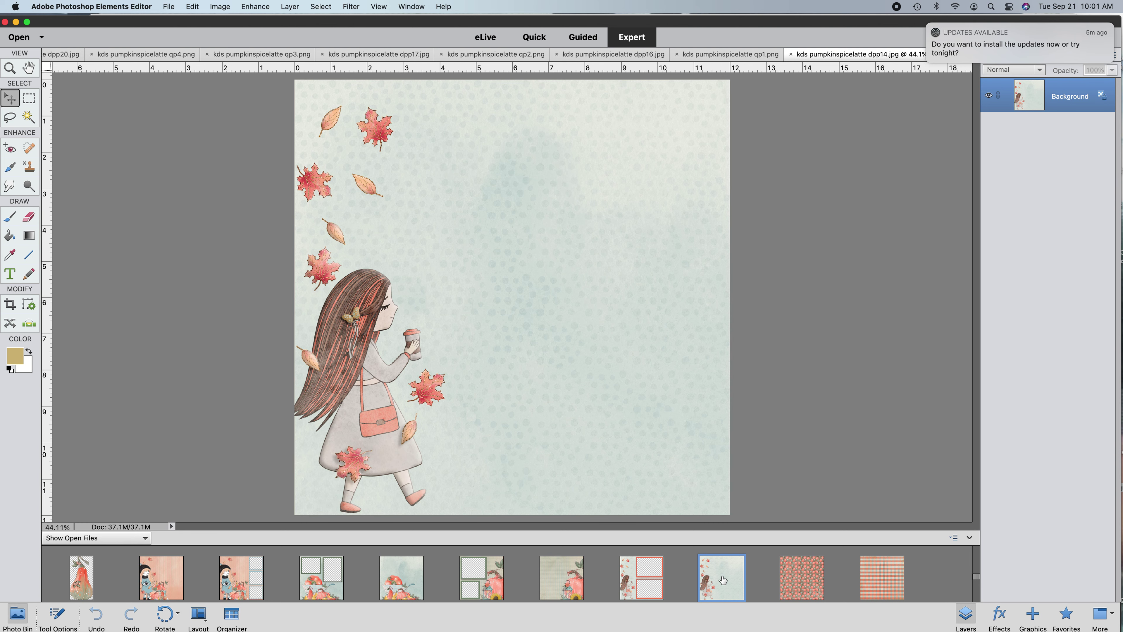
left_click(796, 582)
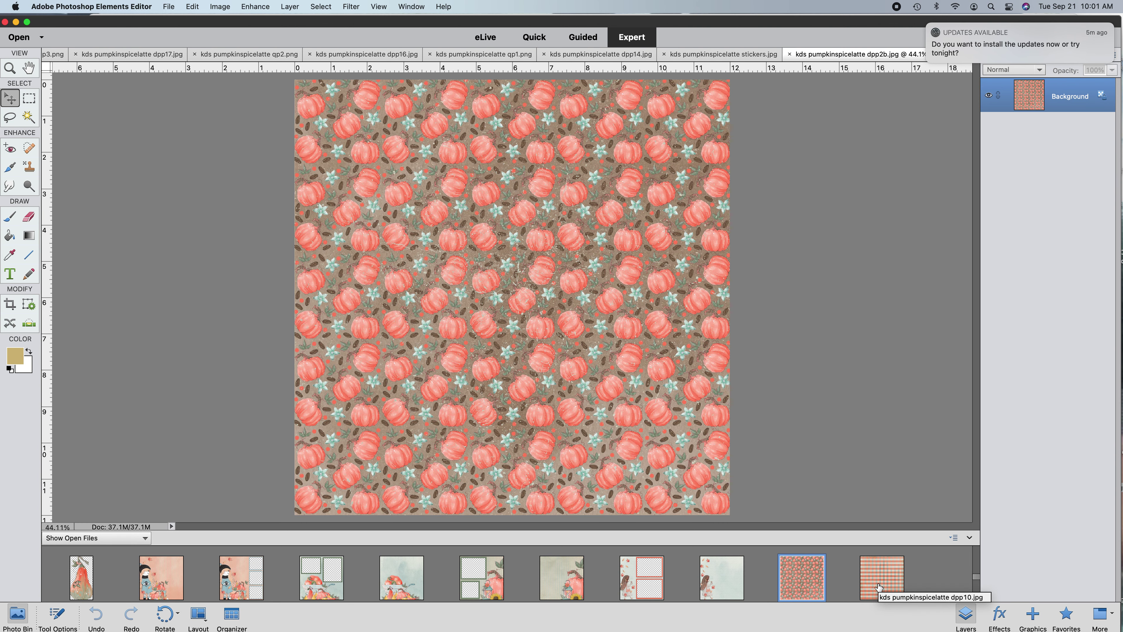
left_click(879, 586)
- View the green gingham, blue dotted, leopard dpp15, watercolor spp4 and brown drip spp6 papers
scroll(491, 583, "down", 2)
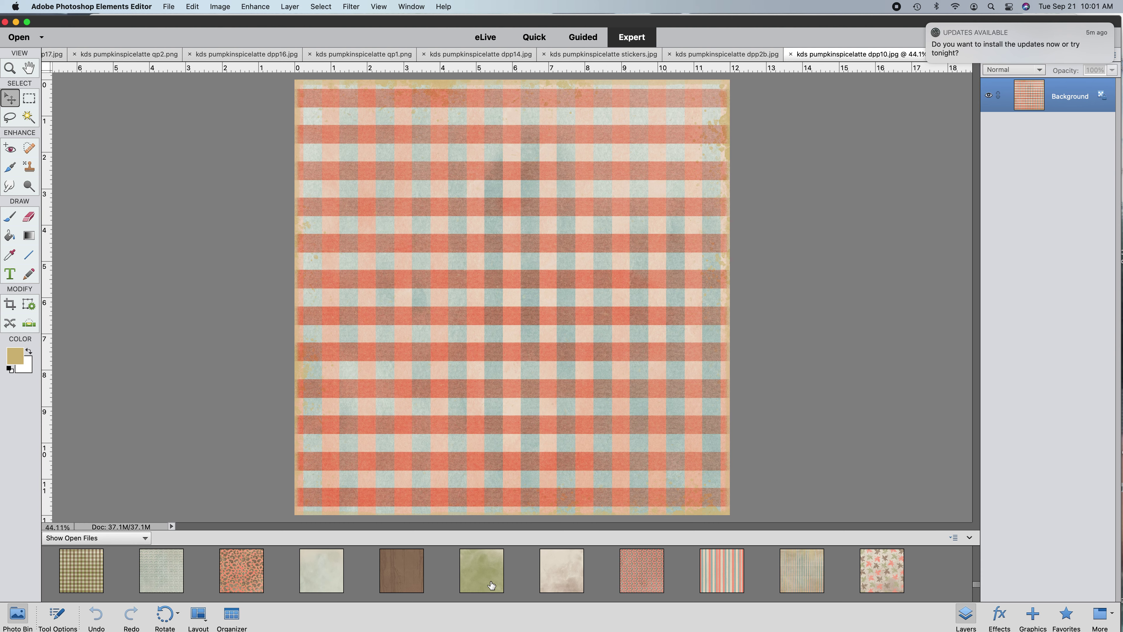
left_click(86, 578)
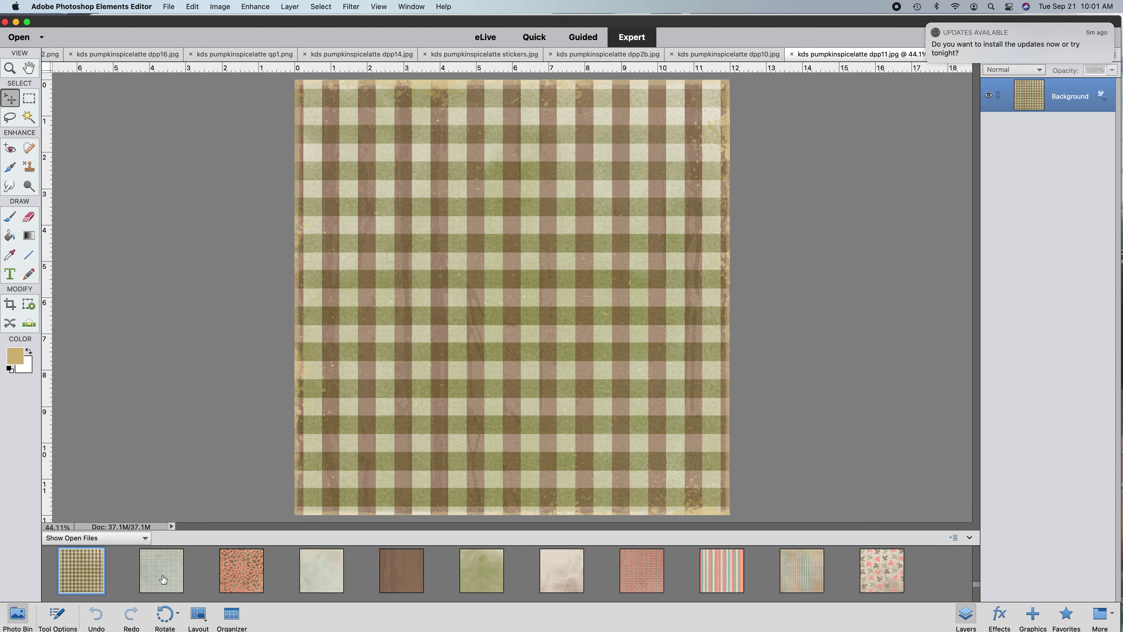
left_click(163, 577)
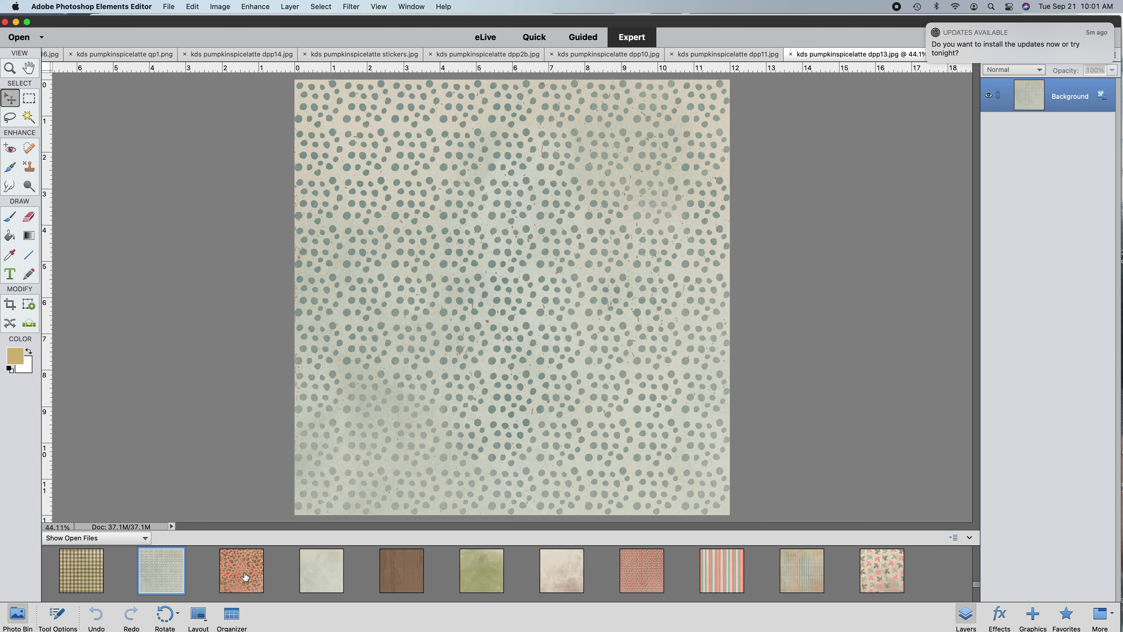
left_click(246, 576)
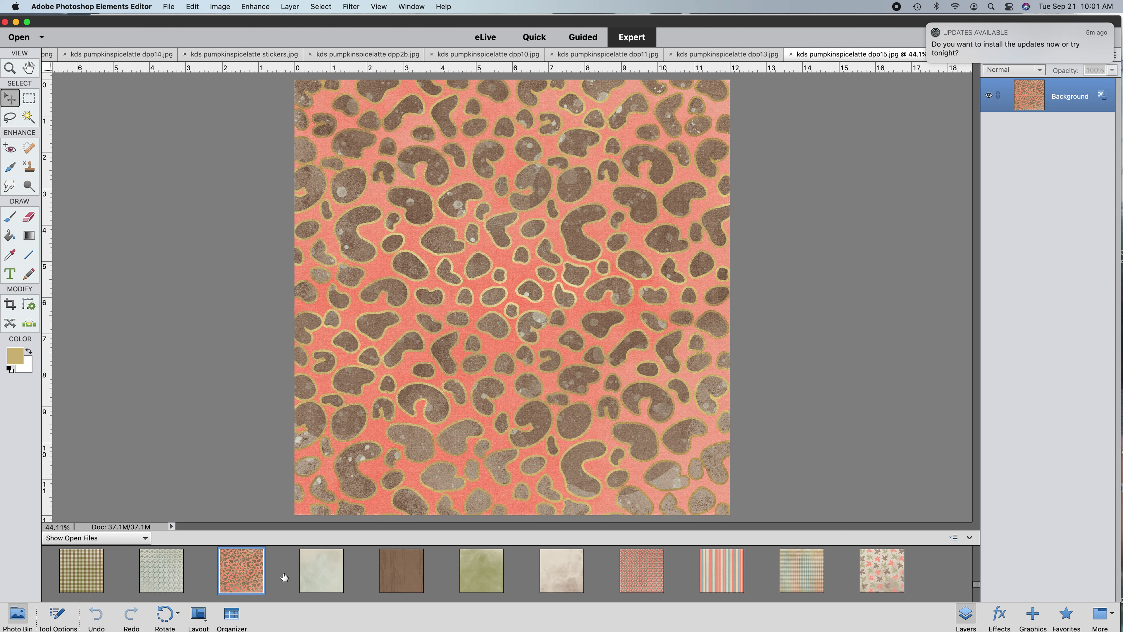
left_click(316, 574)
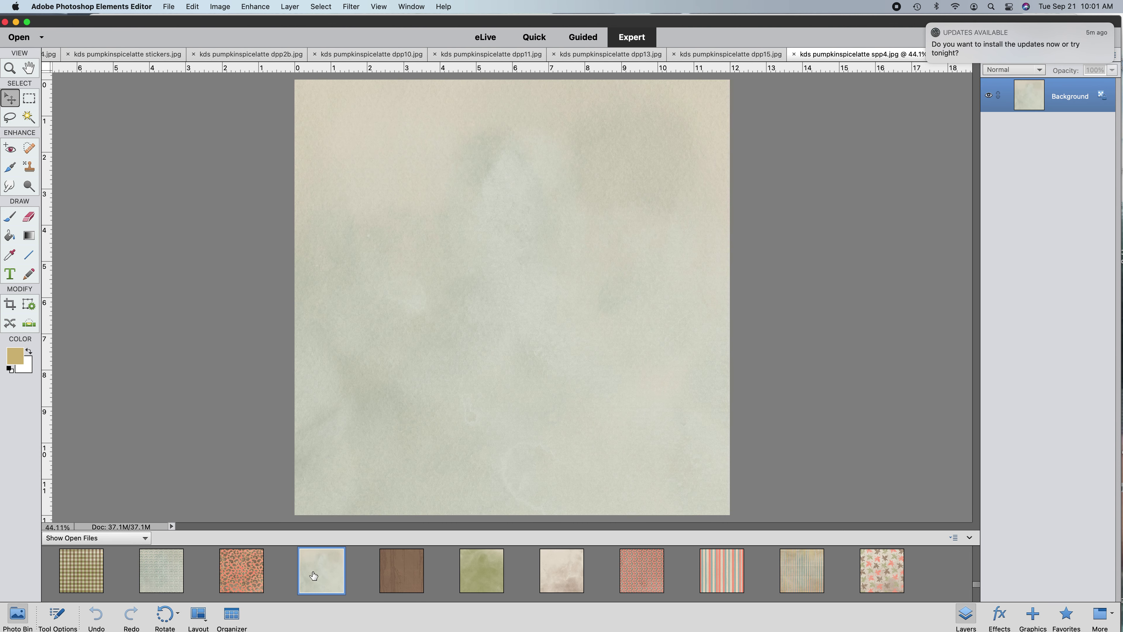
left_click(403, 574)
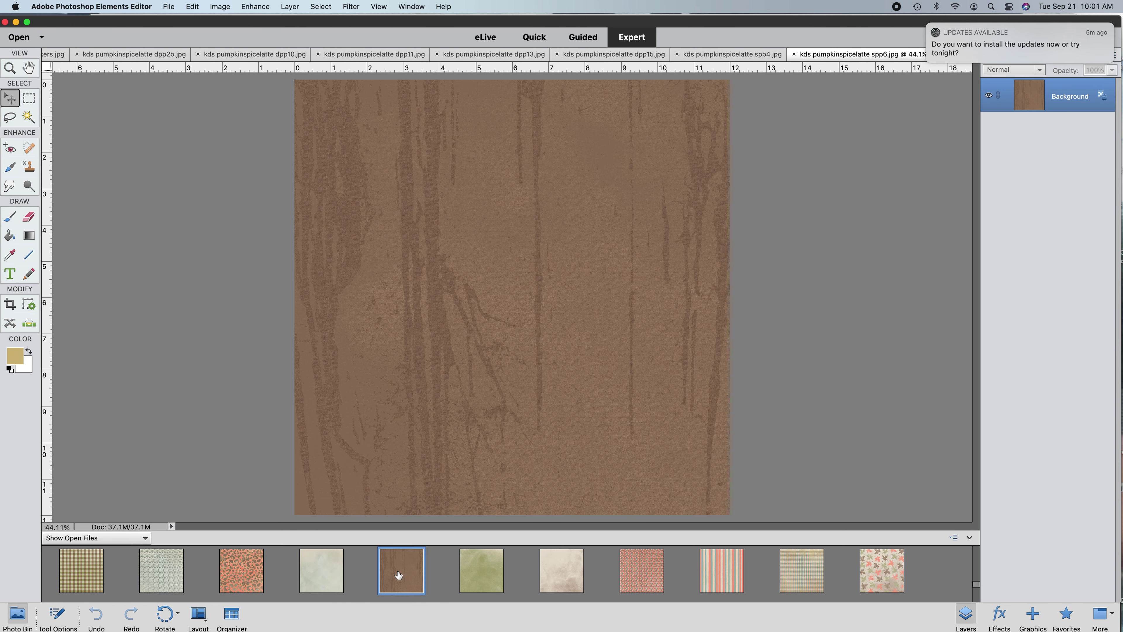
- View papers spp7, spp9, dpp2, dpp5, dpp9 and the leaf-patterned dpp12
left_click(473, 575)
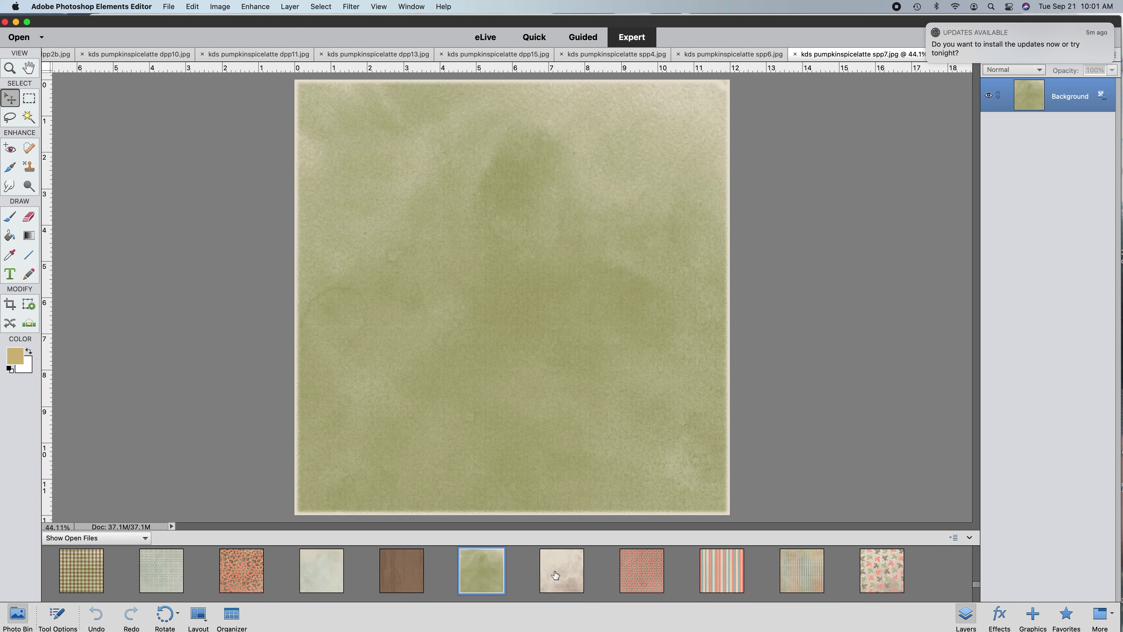
left_click(566, 575)
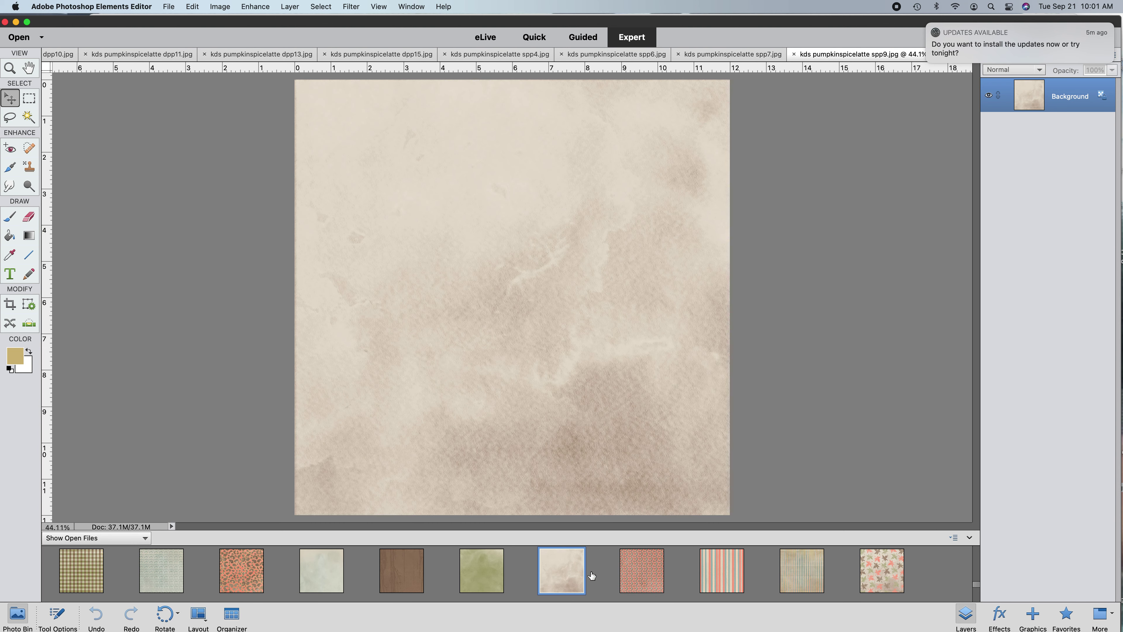
left_click(655, 575)
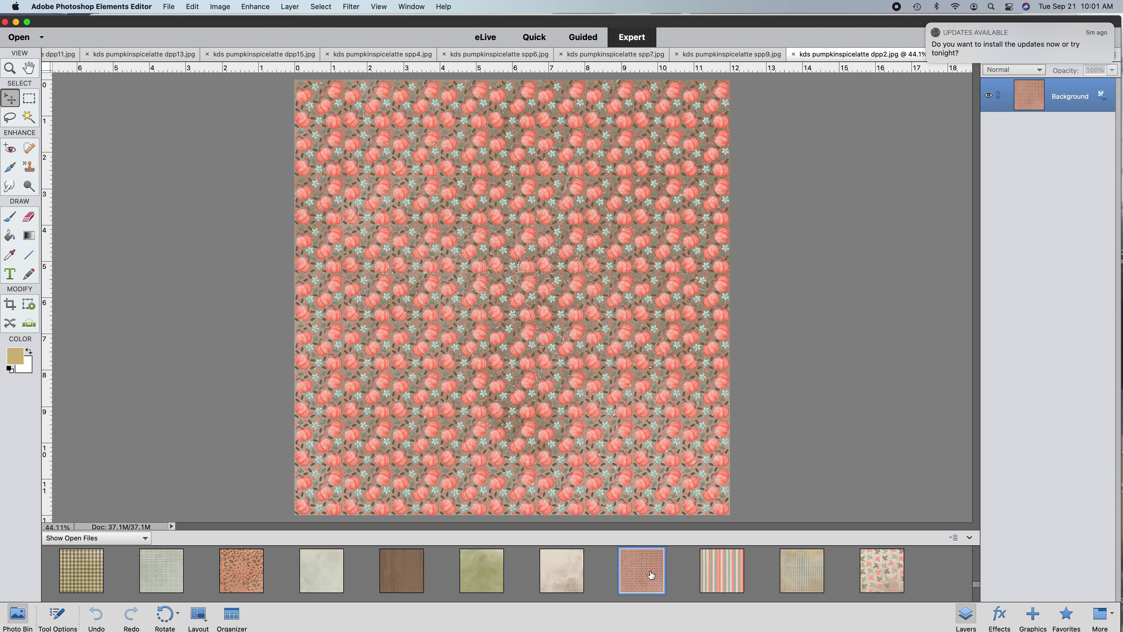
left_click(712, 576)
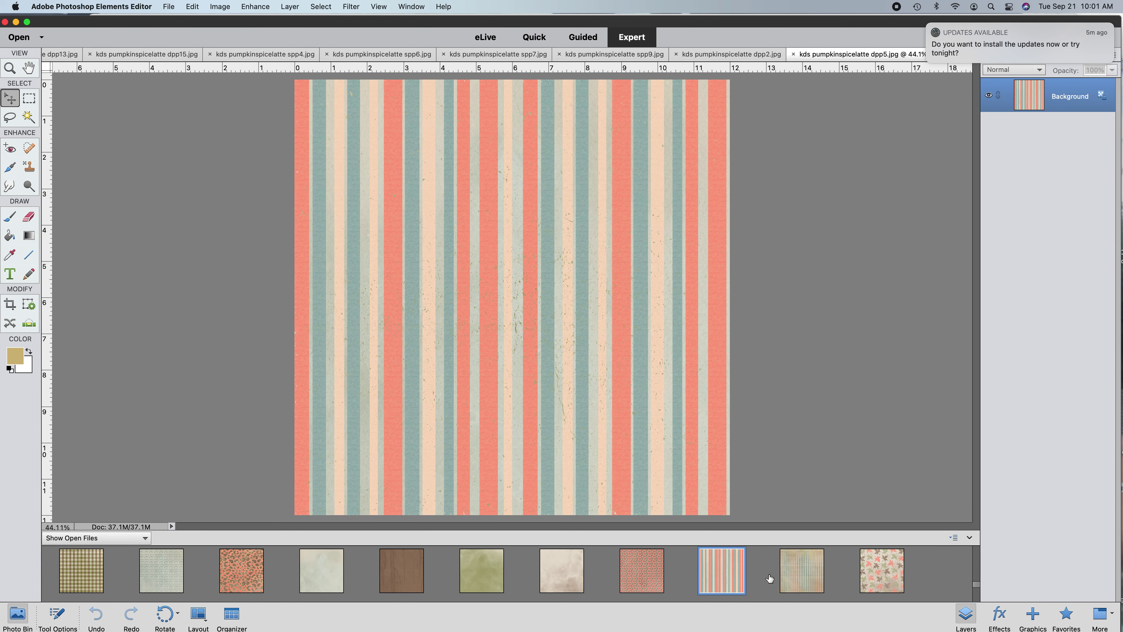
left_click(800, 577)
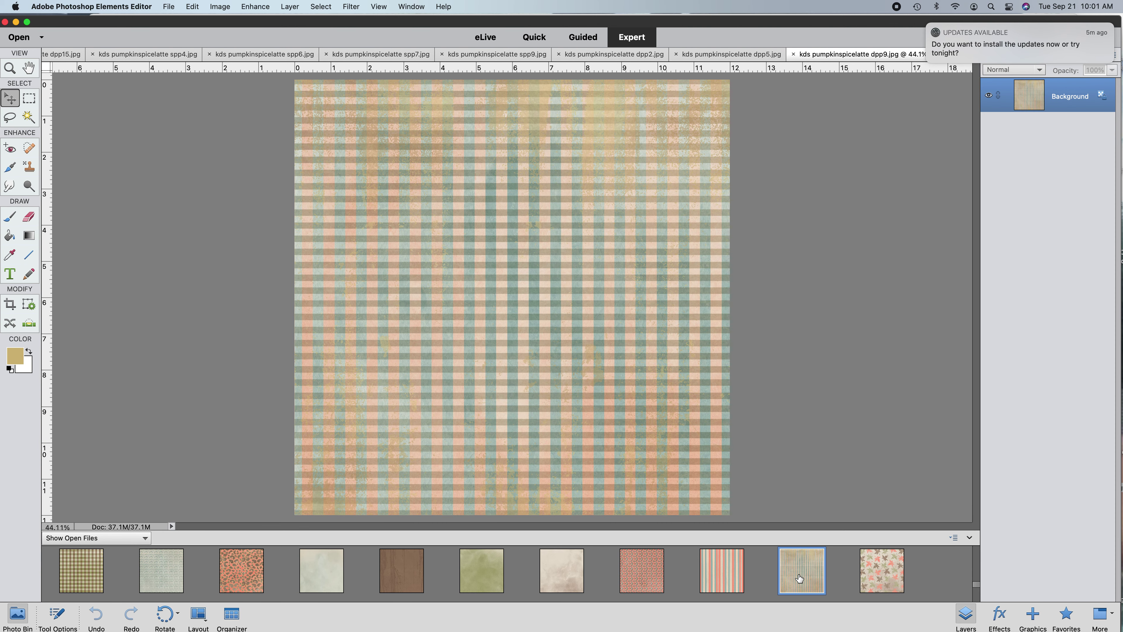
left_click(886, 579)
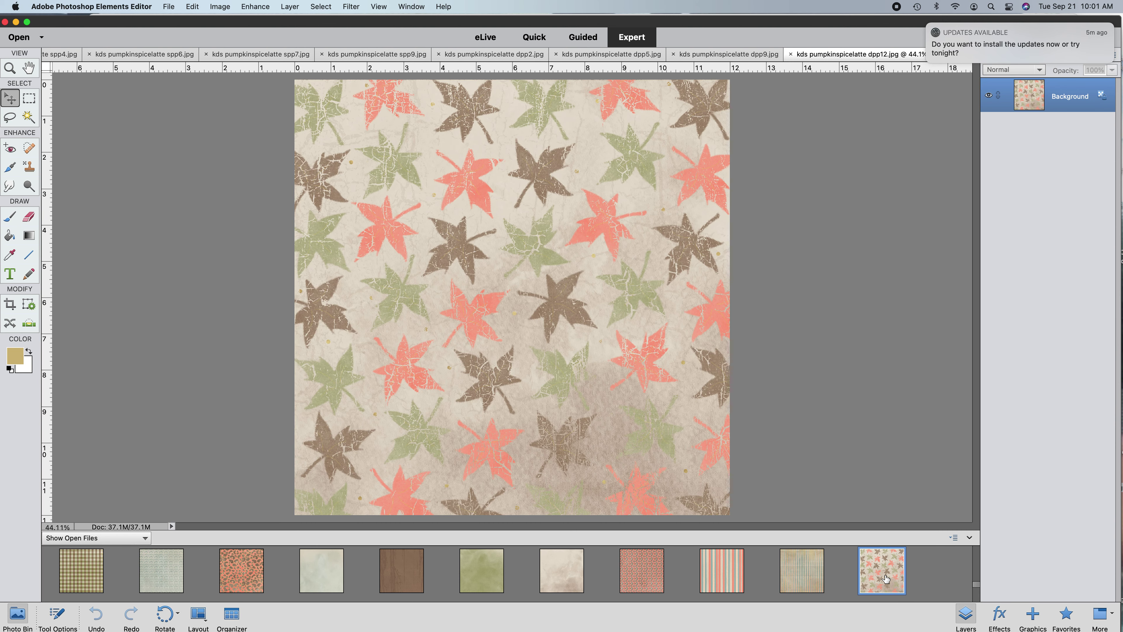
scroll(885, 578, "down", 2)
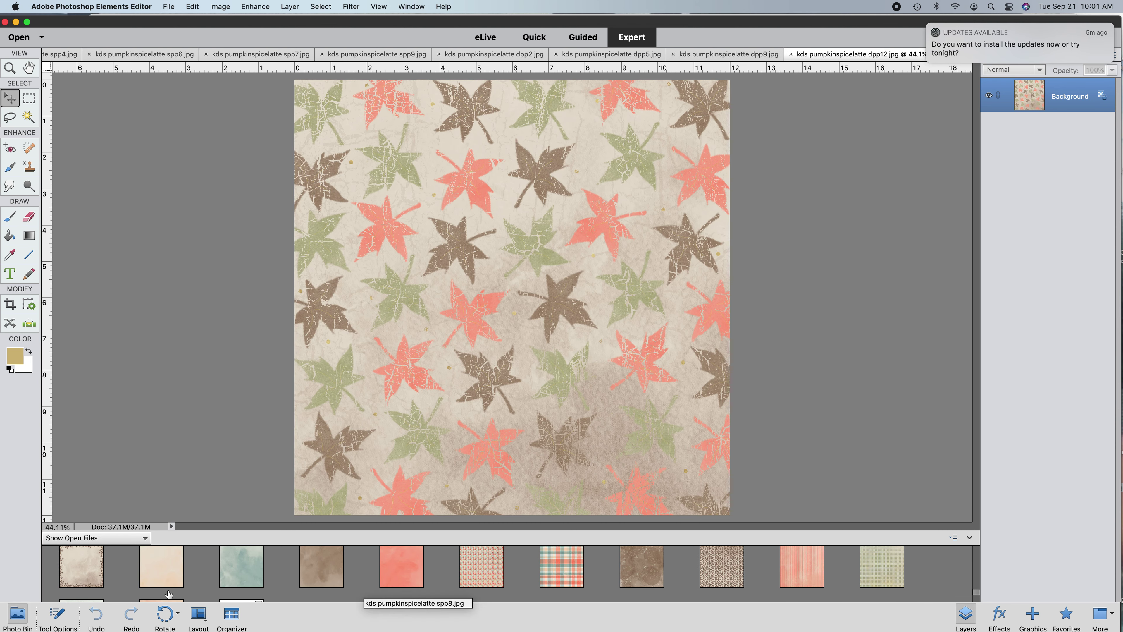
- View papers dpp19, spp1, spp3, spp5, spp8 and the floral dpp1
left_click(81, 575)
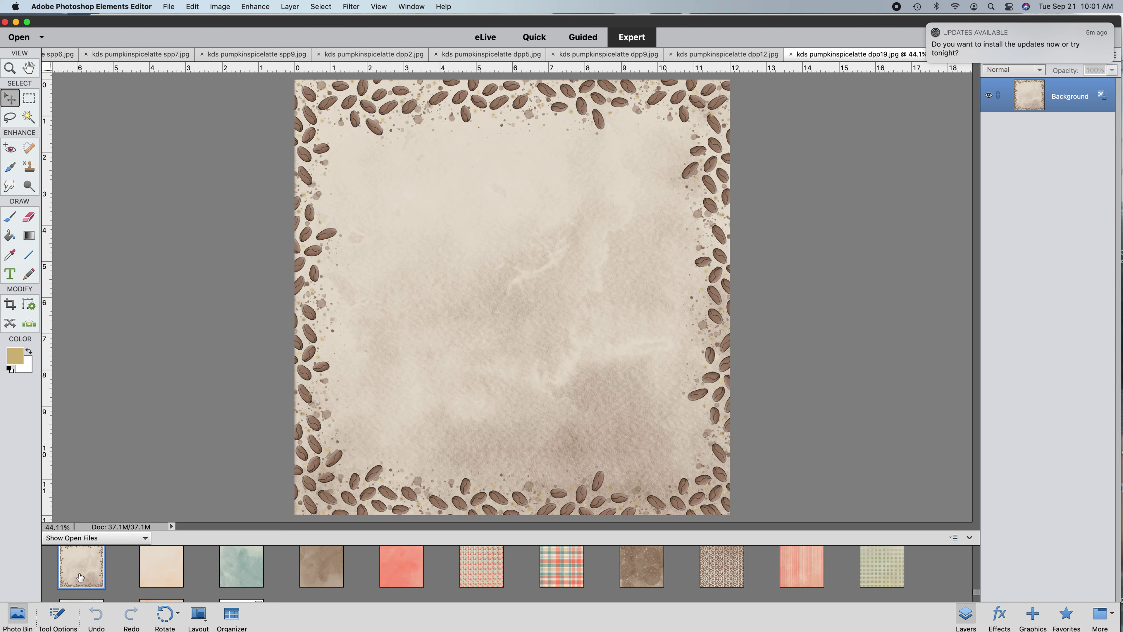
left_click(159, 578)
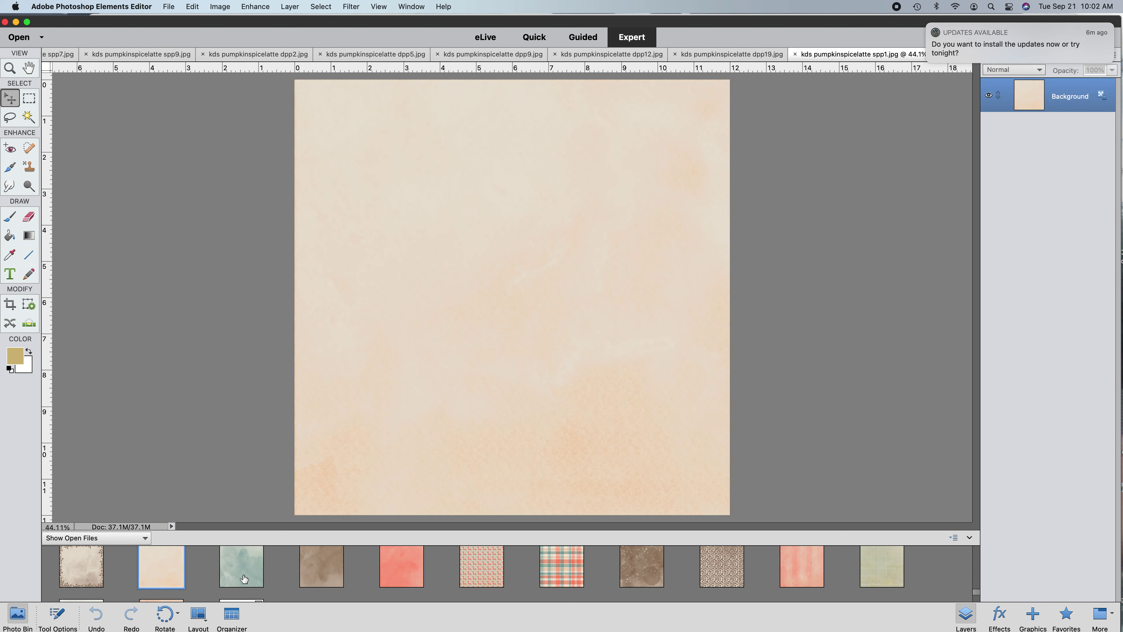
left_click(244, 578)
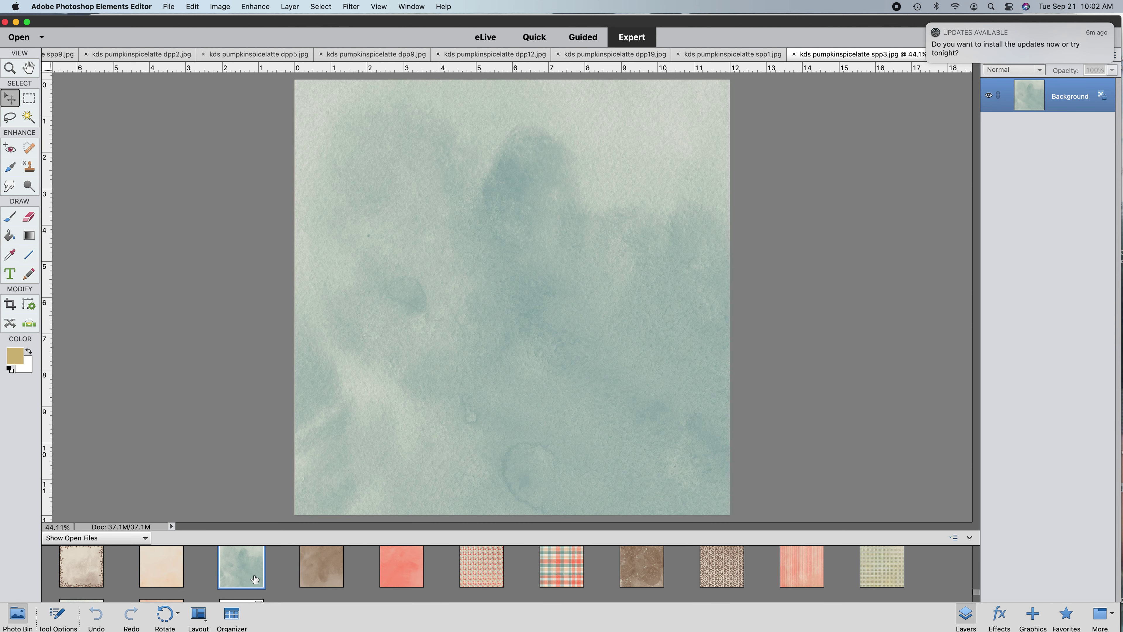
left_click(317, 577)
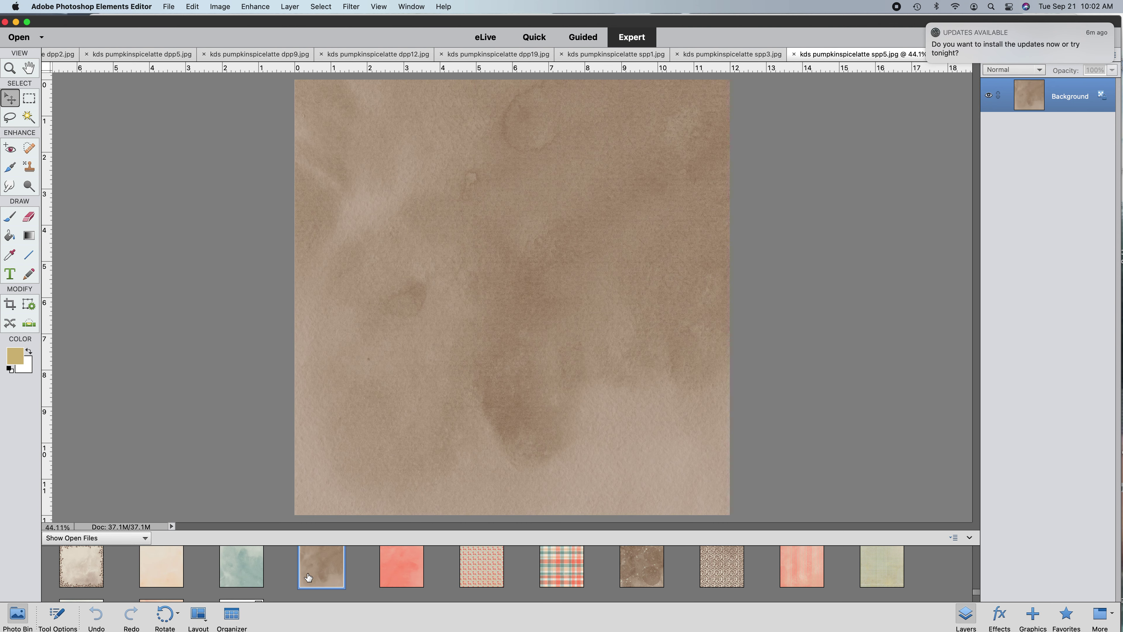
left_click(408, 576)
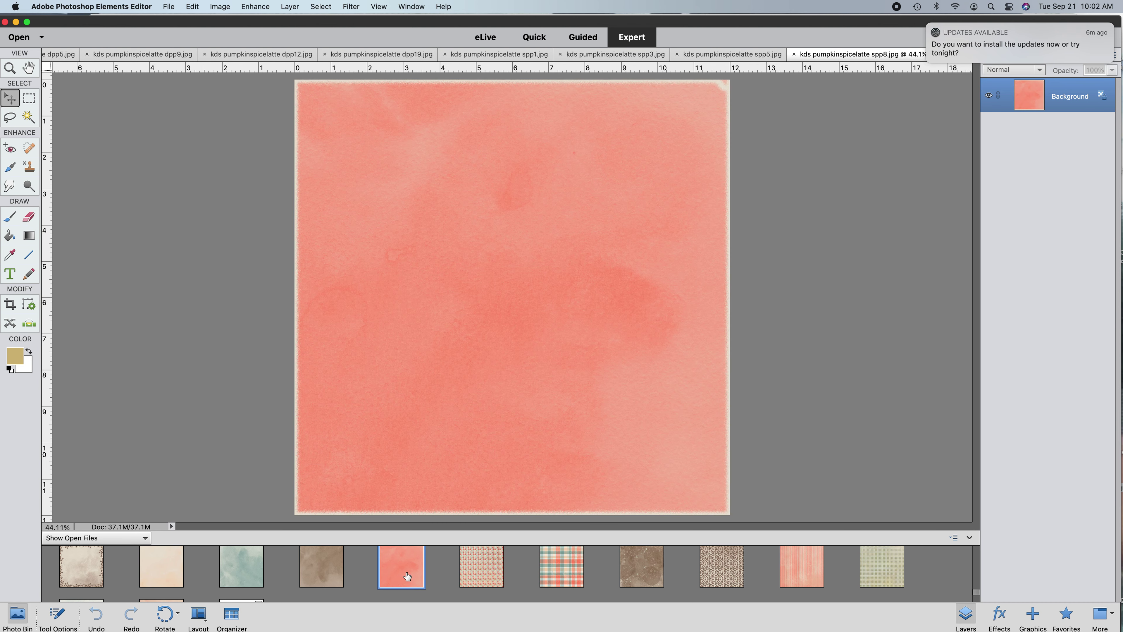
left_click(478, 574)
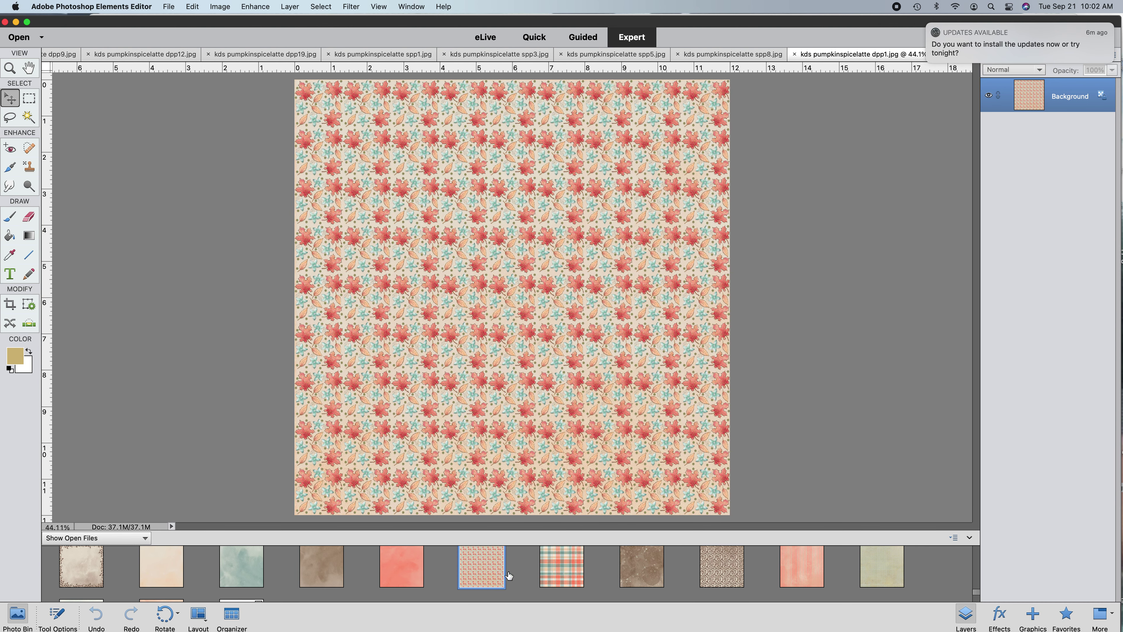
- View papers dpp3, dpp4, dpp6, dpp7, dpp8, dpp18 and spp2, ending on the blank kds psl ex page
left_click(569, 573)
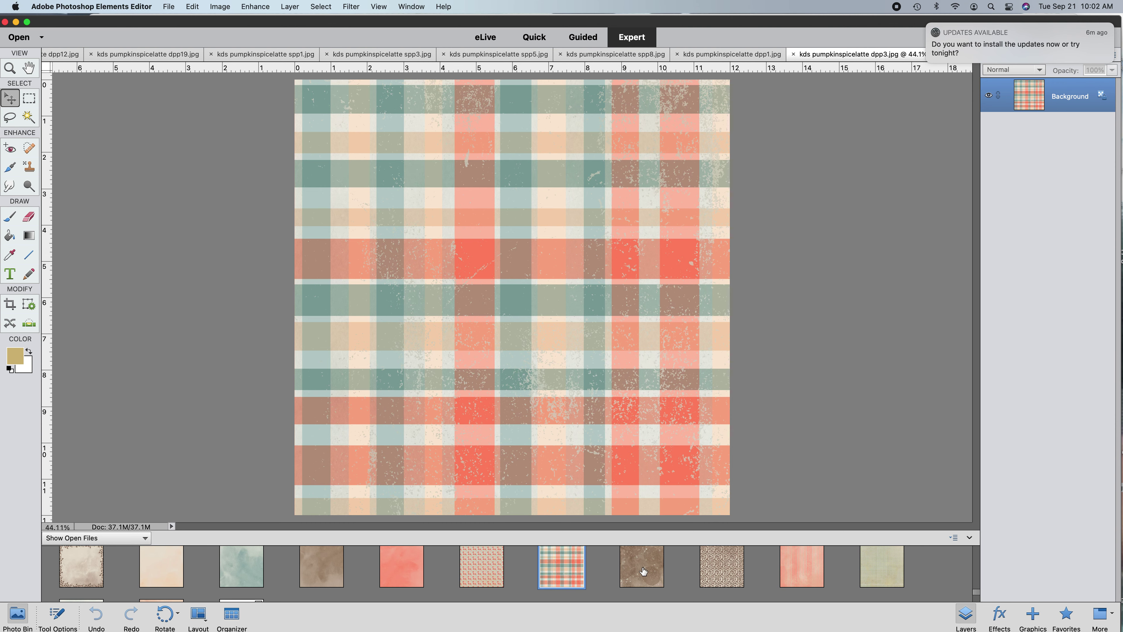
left_click(643, 571)
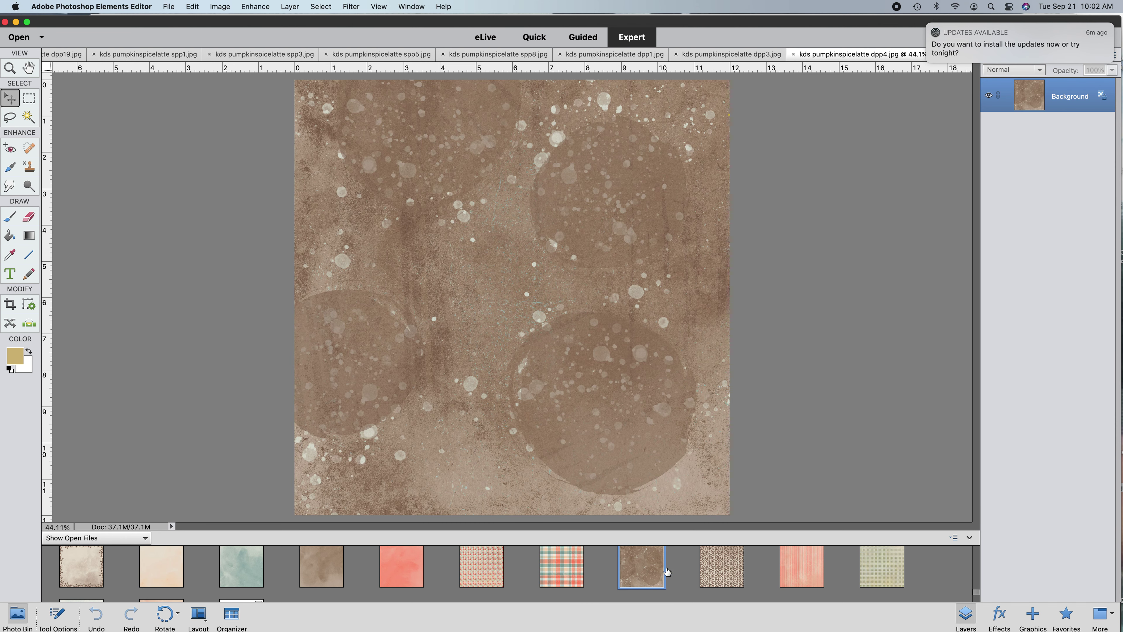
left_click(724, 574)
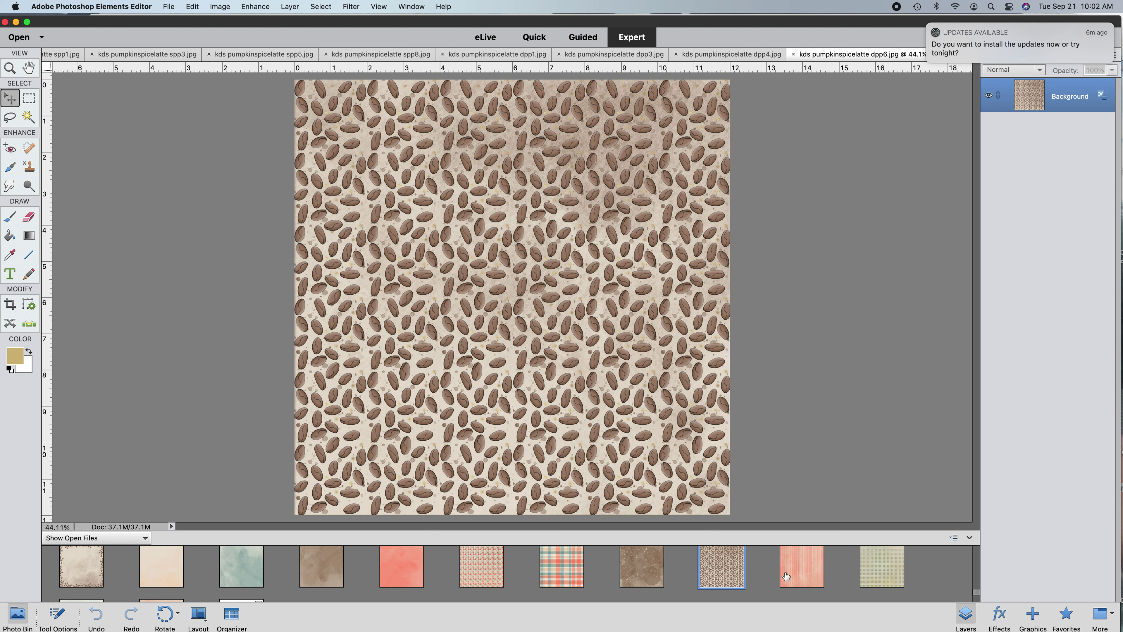
left_click(806, 574)
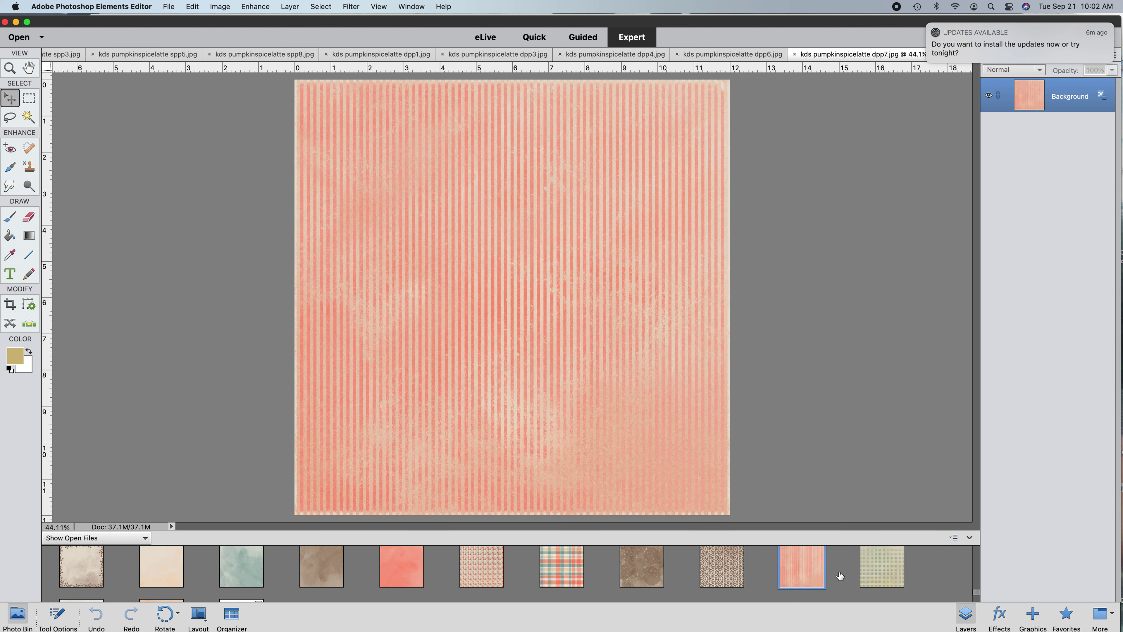
left_click(881, 575)
scroll(460, 580, "down", 4)
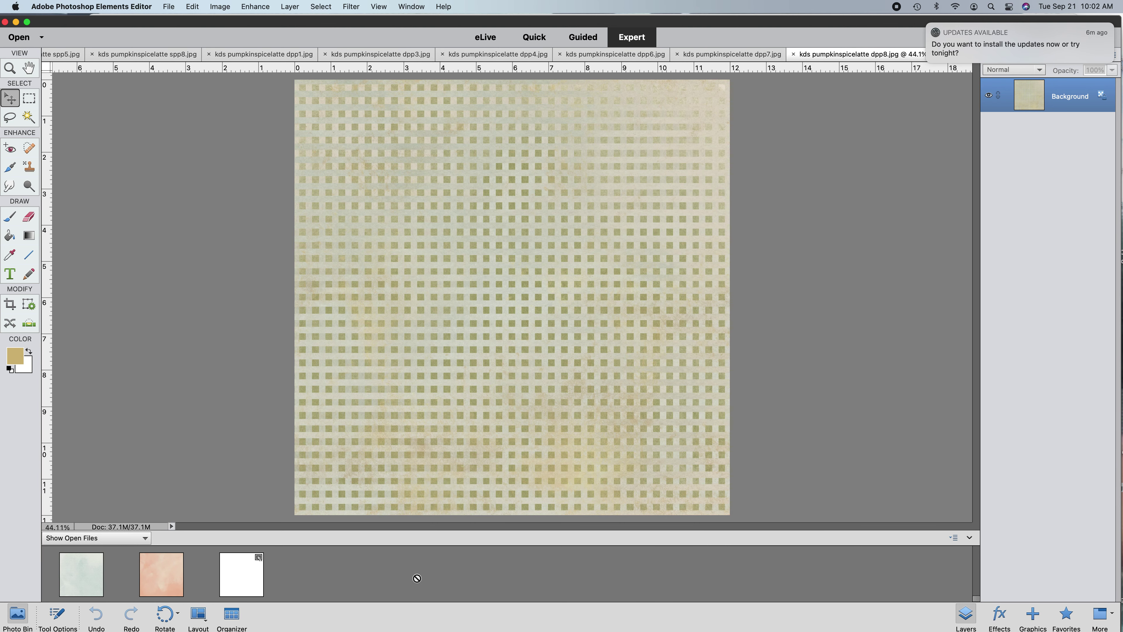
left_click(80, 583)
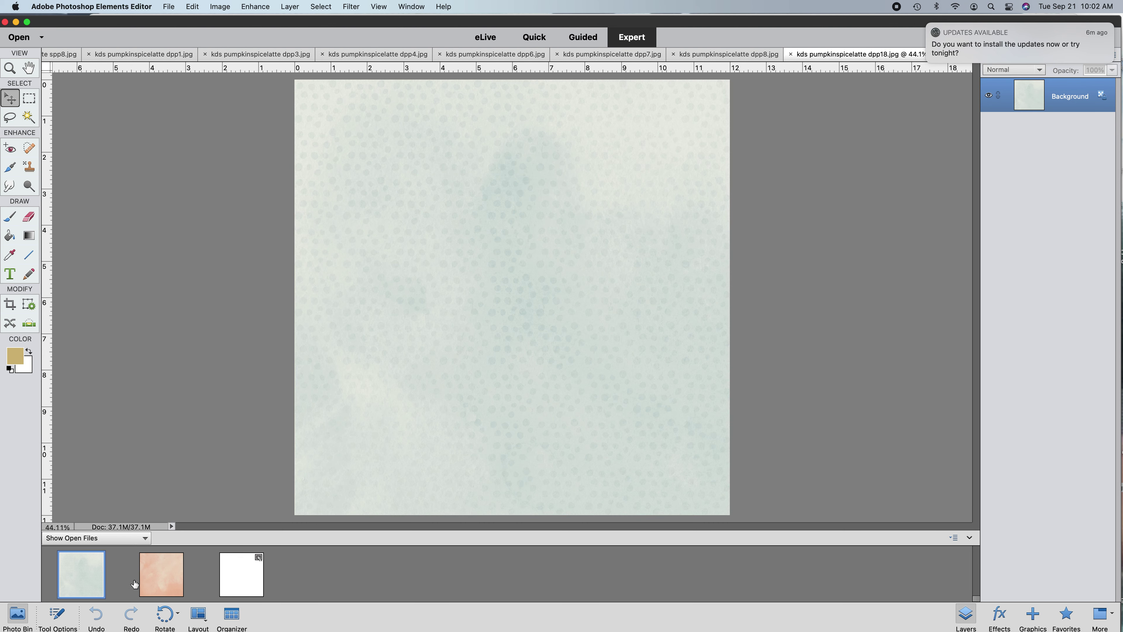
left_click(163, 583)
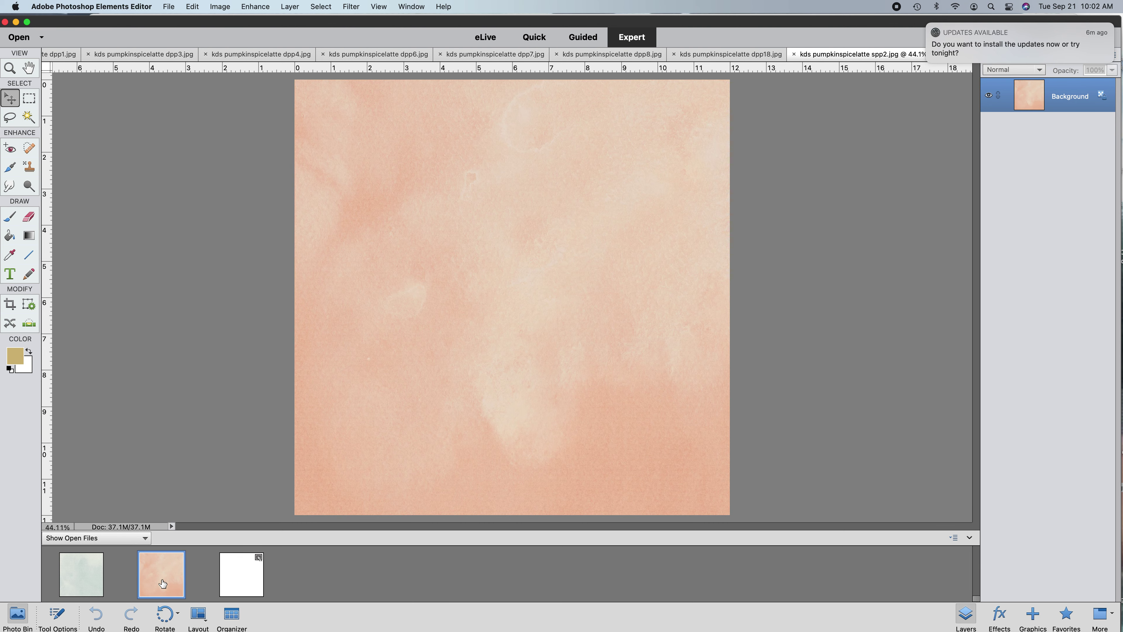
left_click(241, 581)
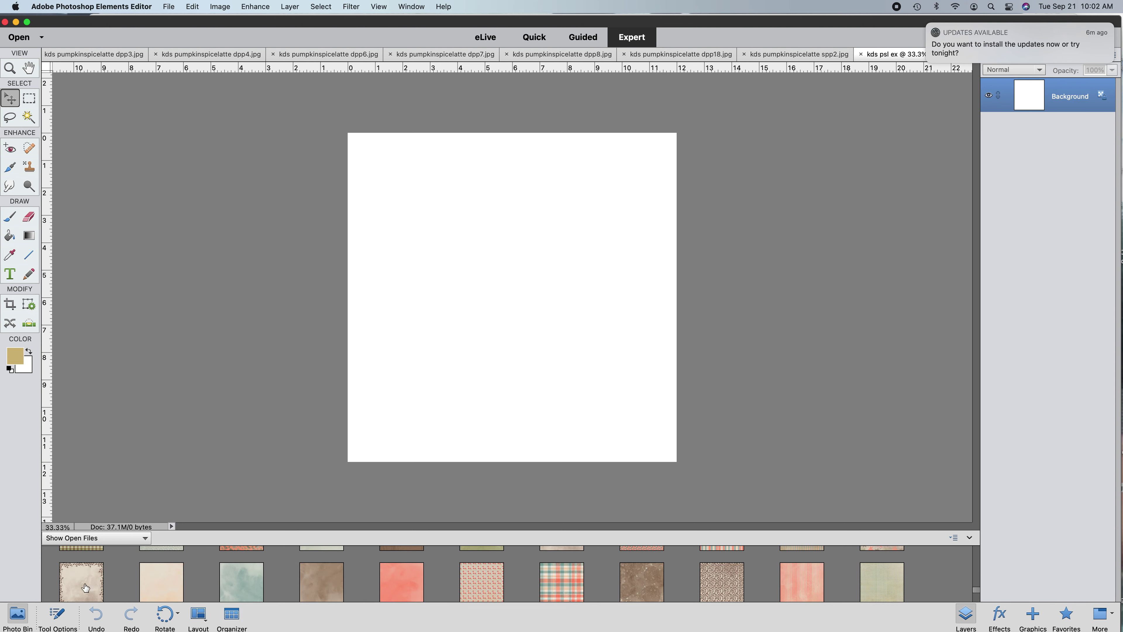
- Drag the coffee-bean border paper dpp19 onto the blank kds psl ex page as a new layer
left_click_drag(85, 587, 535, 317)
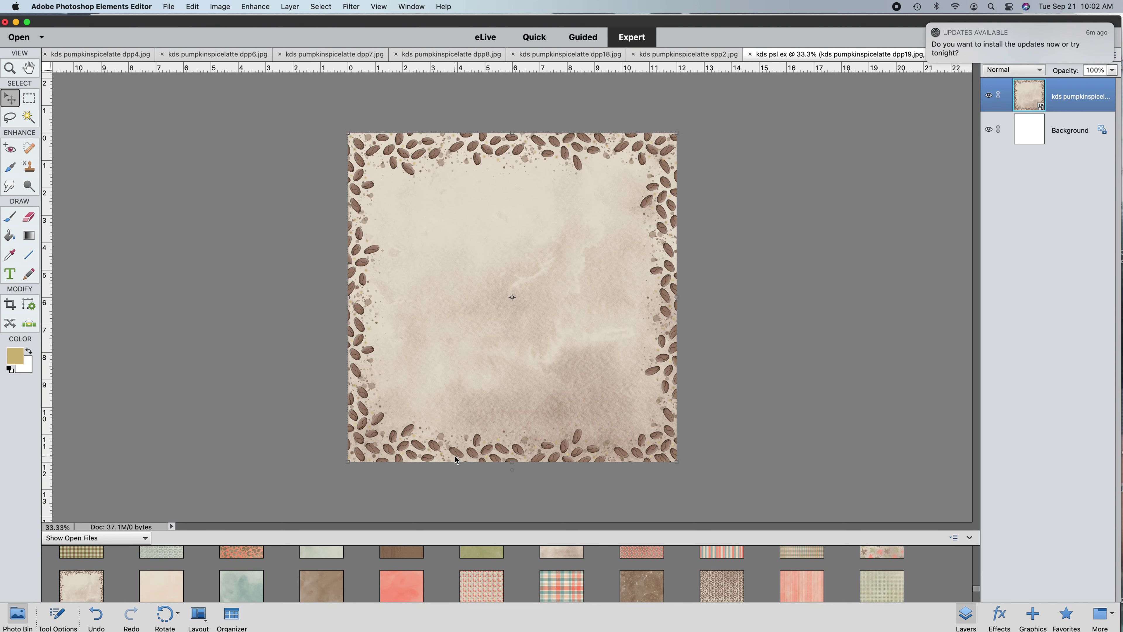
scroll(406, 577, "down", 5)
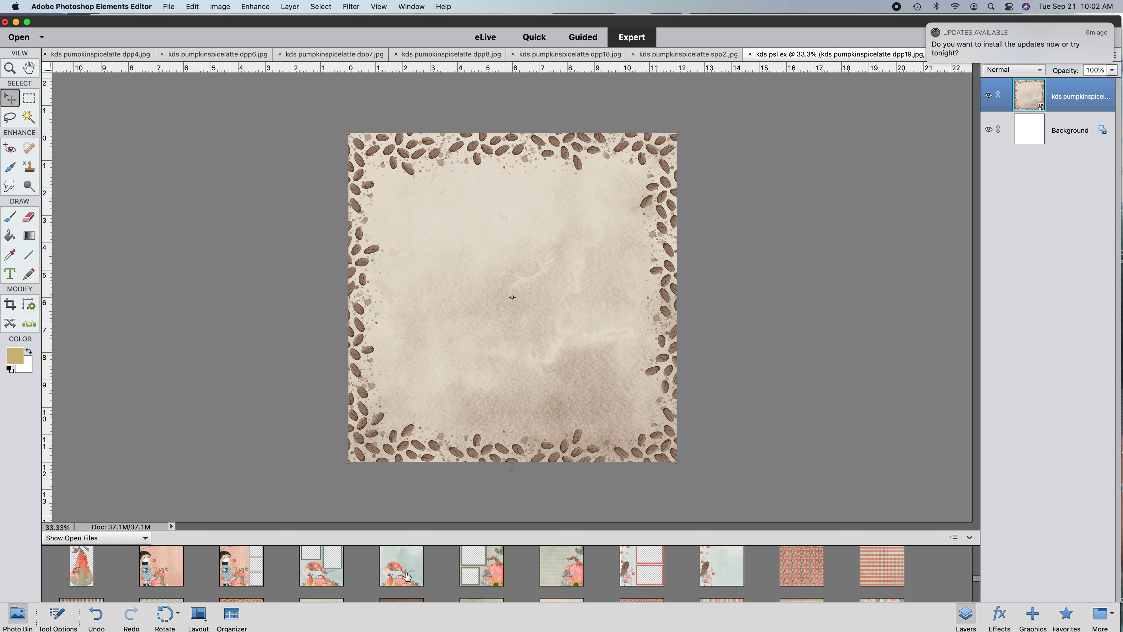
- Place the leopard-print moped toward the lower left of the coffee-bean paper
scroll(406, 577, "down", 5)
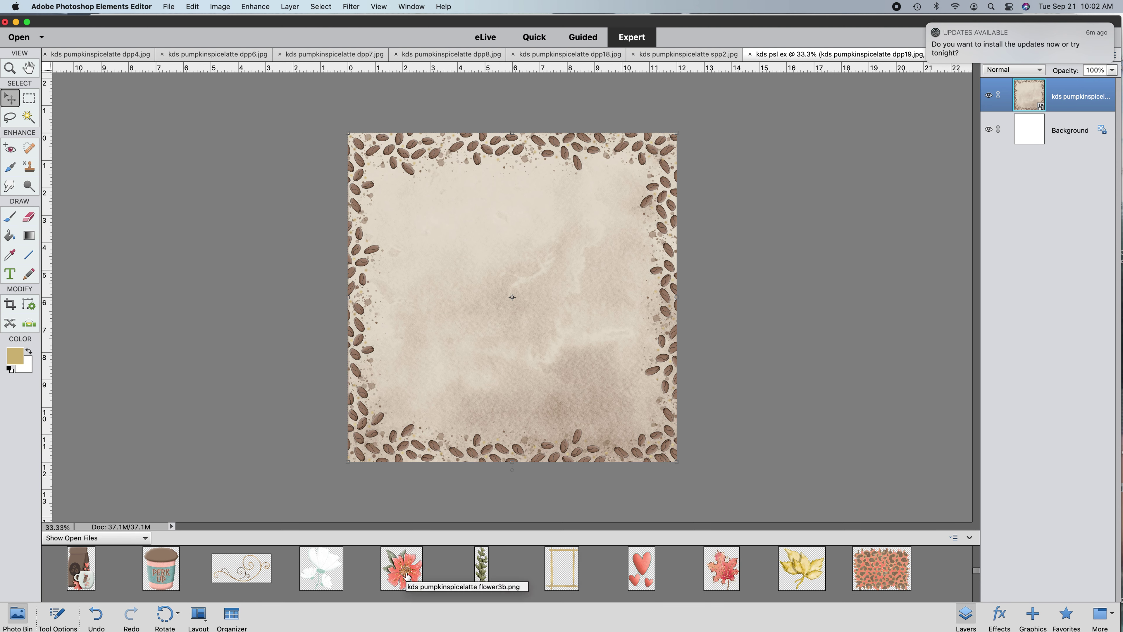
scroll(406, 576, "up", 2)
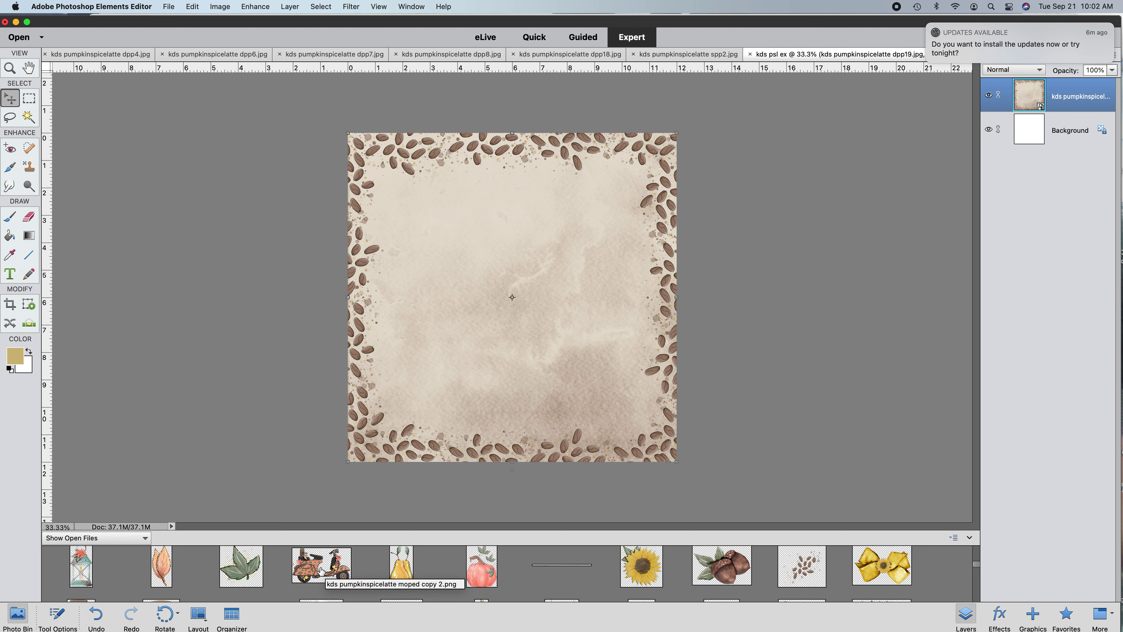
left_click_drag(320, 571, 466, 383)
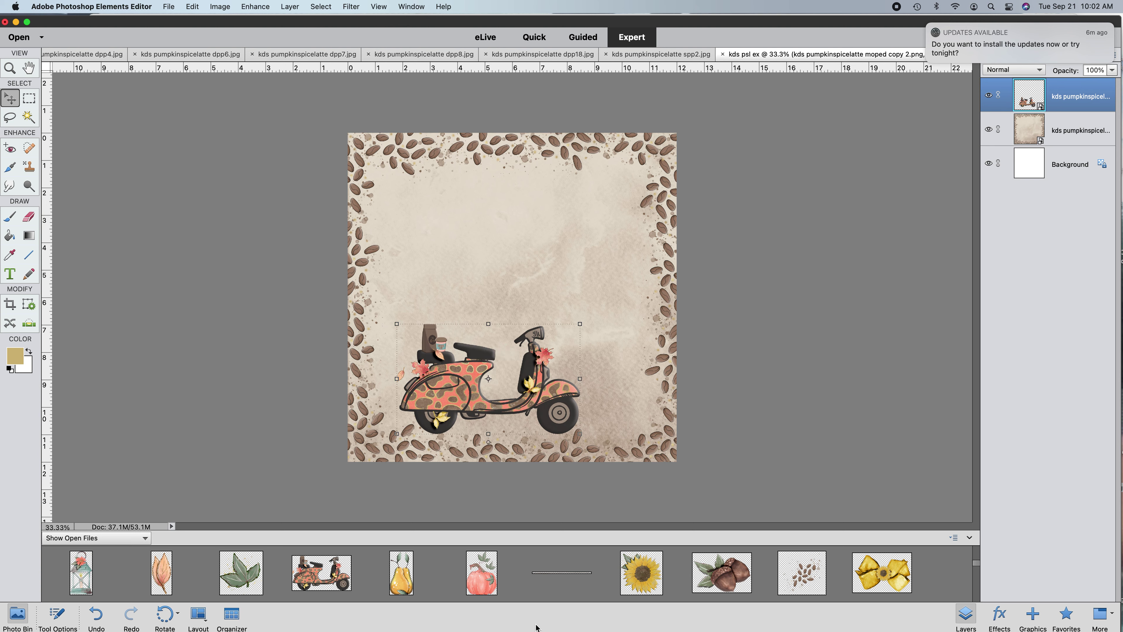
scroll(520, 585, "up", 2)
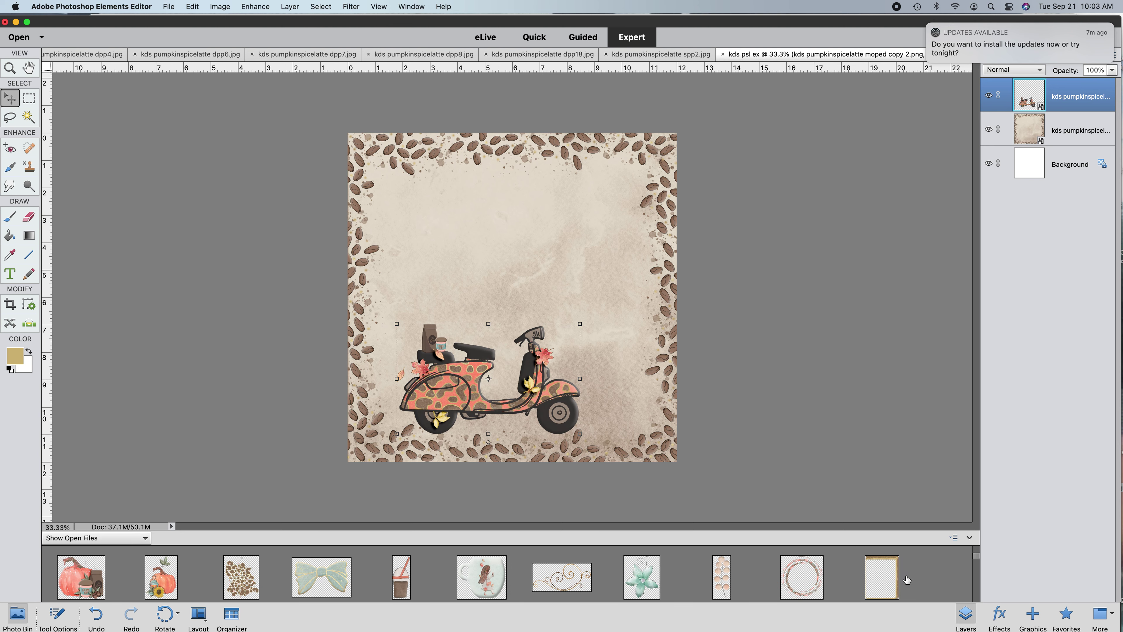
- Add the gold frame, shift it right and enlarge it slightly behind the moped
left_click_drag(881, 580, 544, 288)
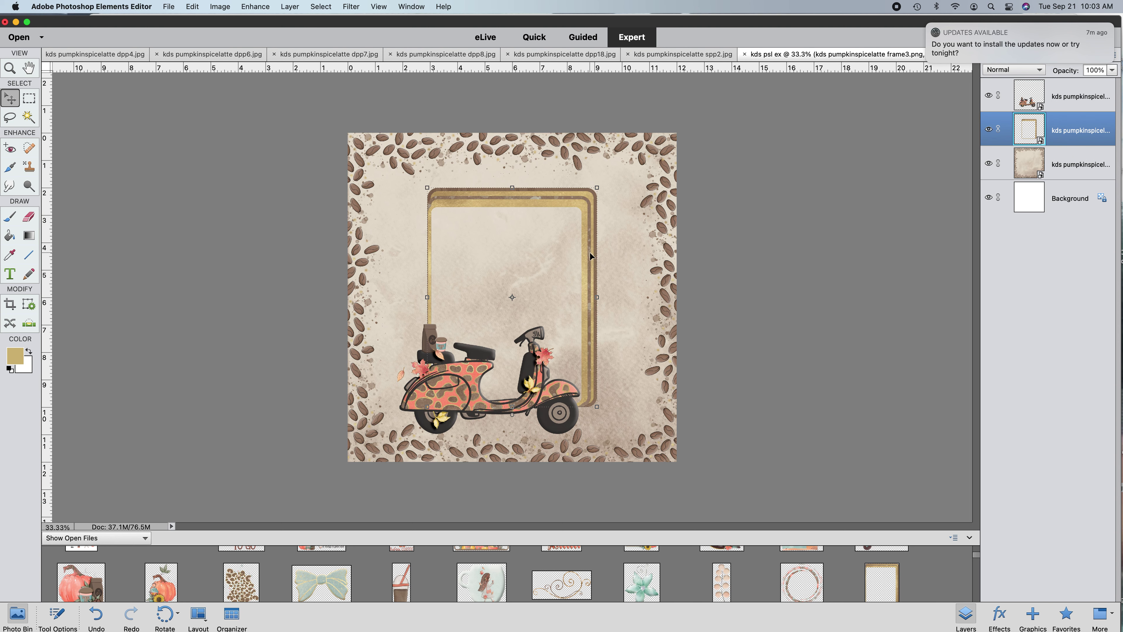
left_click_drag(589, 253, 613, 255)
left_click_drag(448, 188, 441, 178)
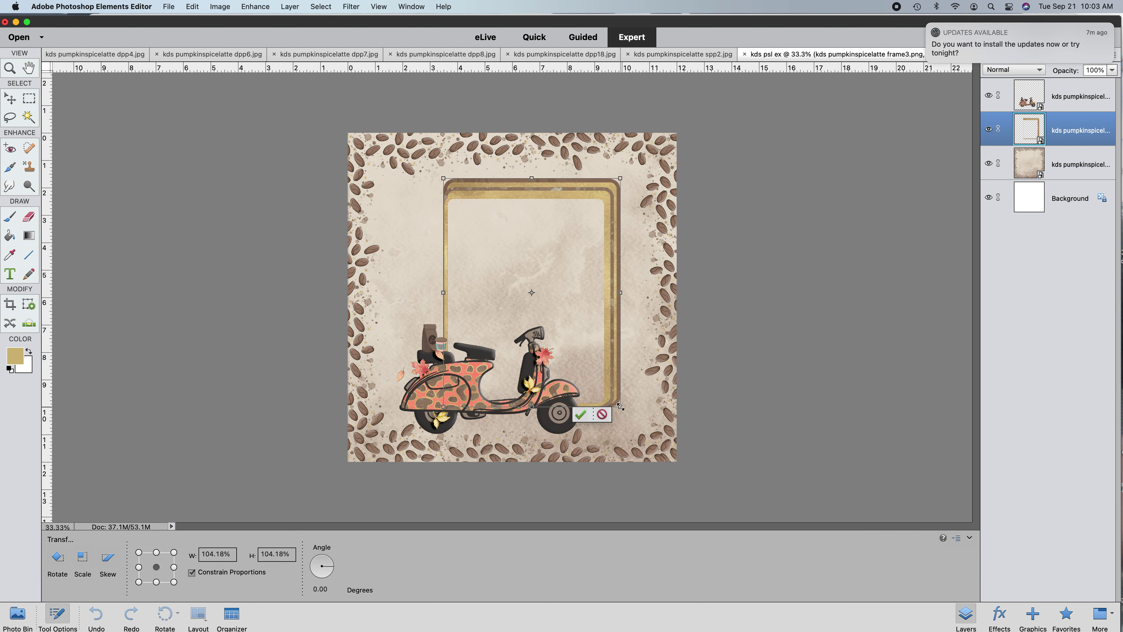
left_click_drag(621, 407, 623, 412)
left_click(584, 419)
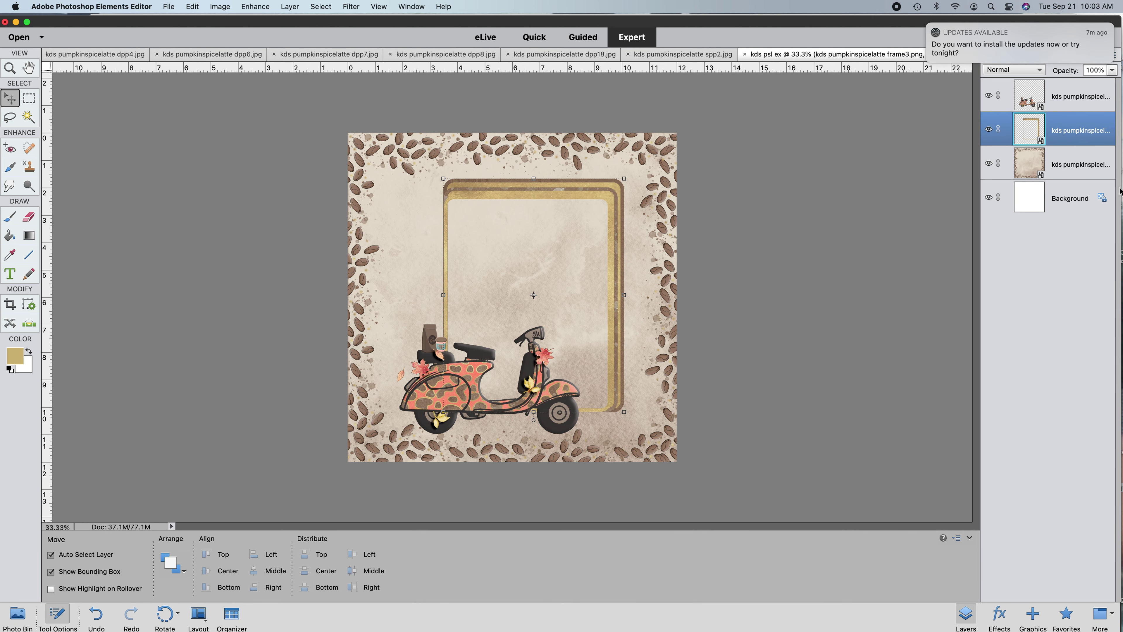
- Apply drop shadows to the gold frame and the moped
left_click(997, 615)
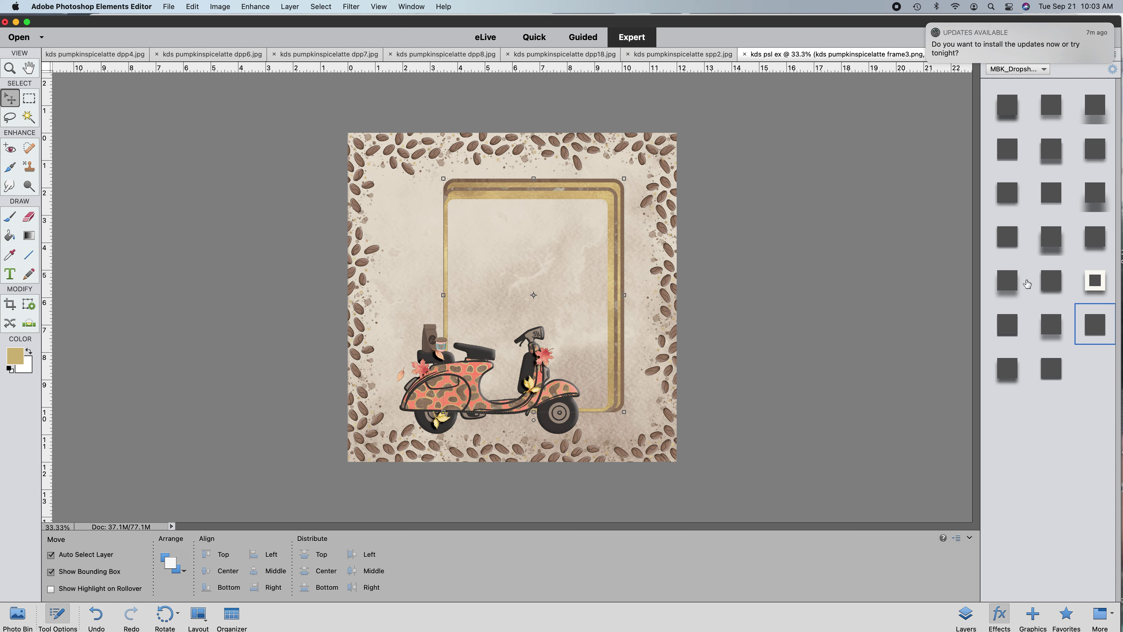
double_click(1090, 328)
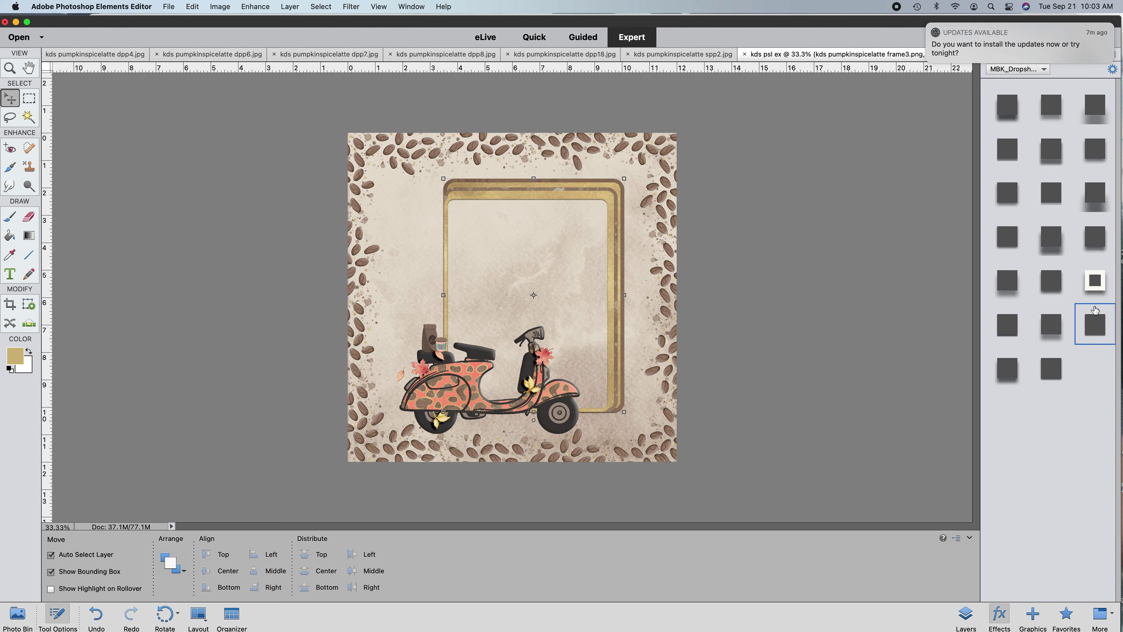
double_click(1094, 241)
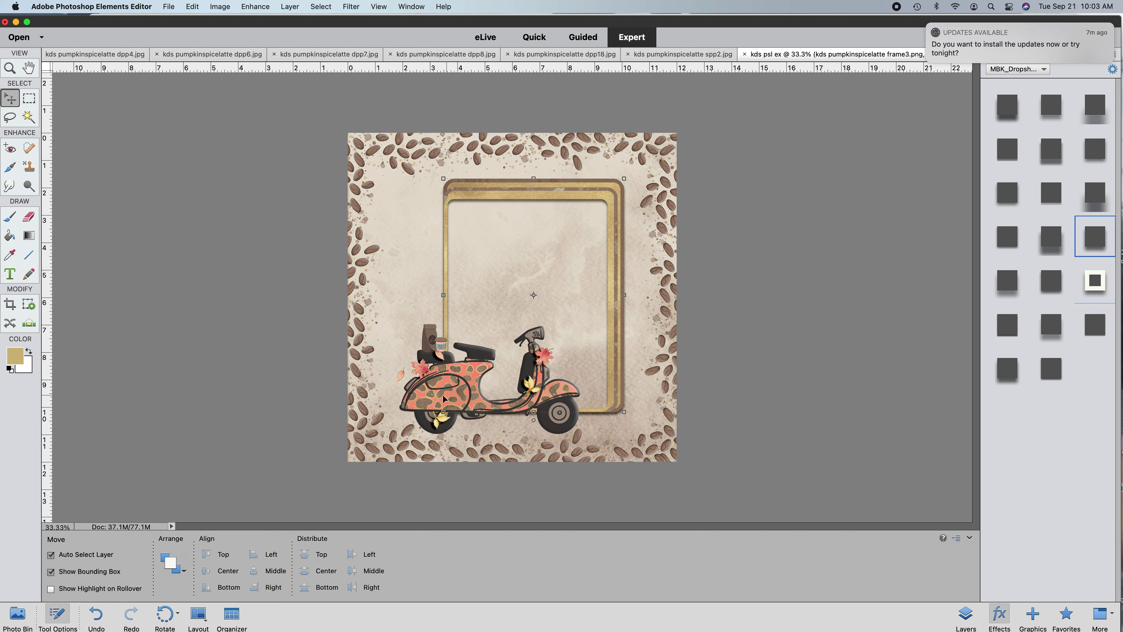
left_click(422, 409)
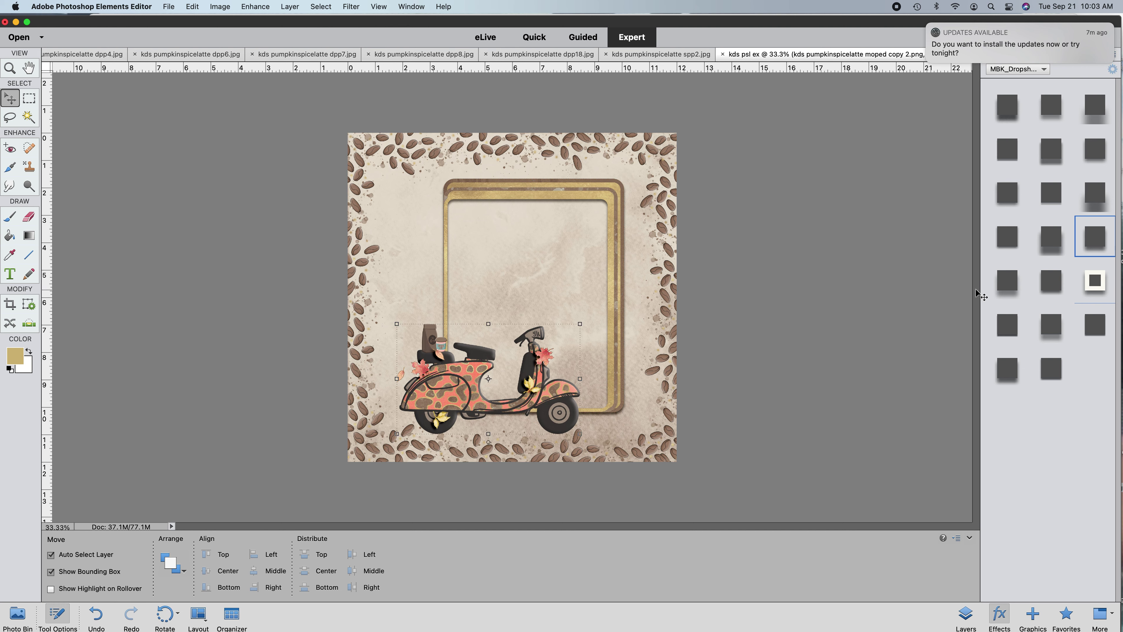
double_click(1093, 241)
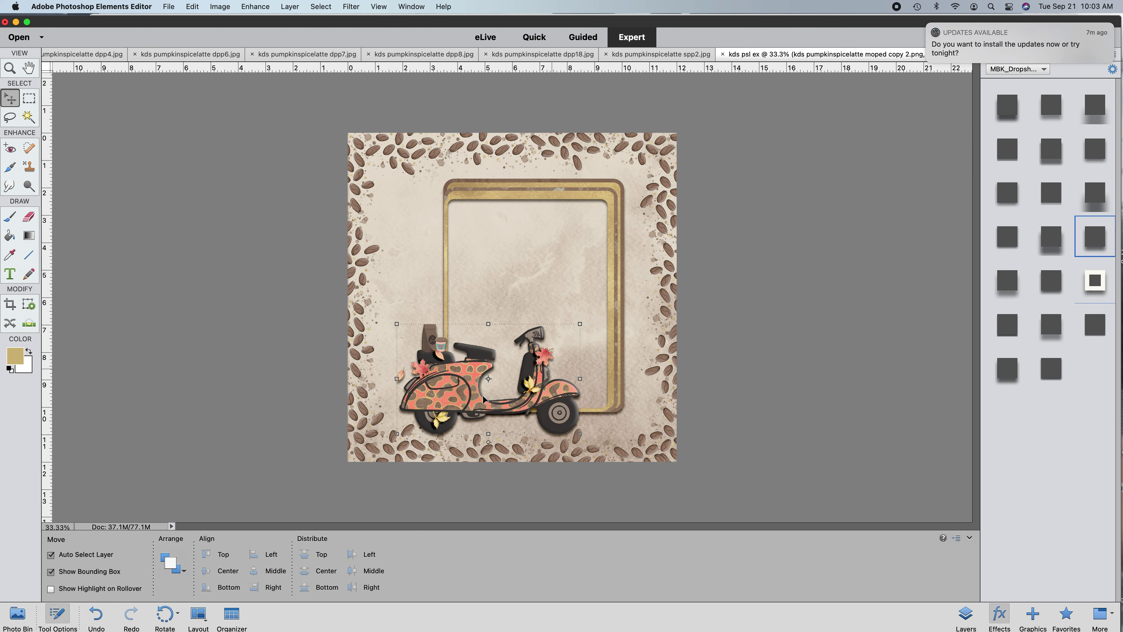
left_click(965, 613)
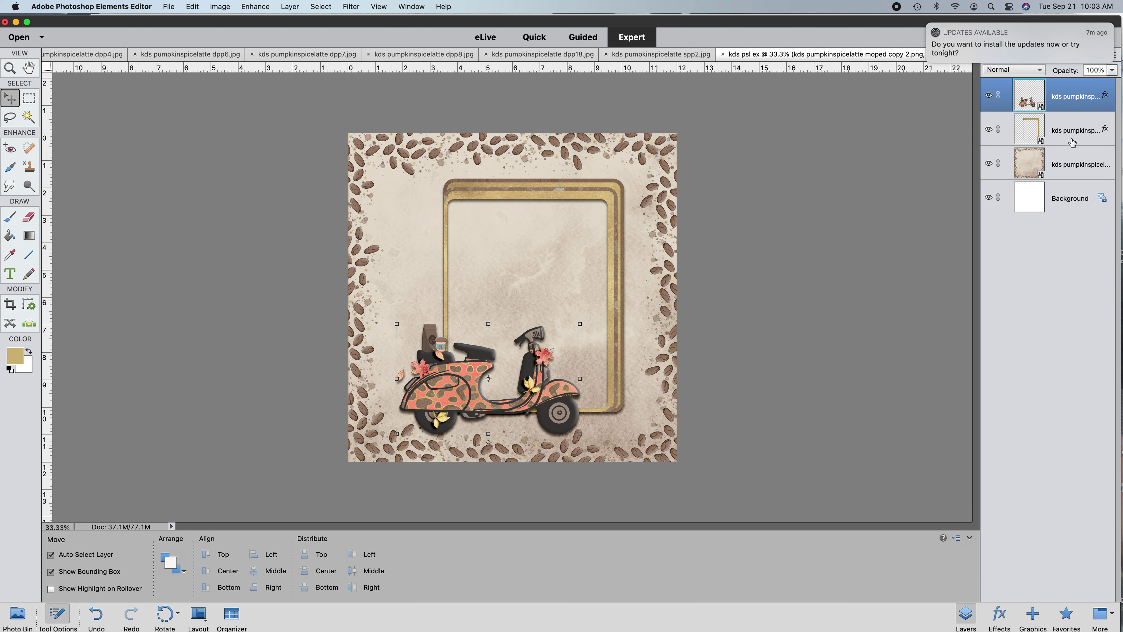
key("BackSpace")
key("BackSpace")
key("BackSpace")
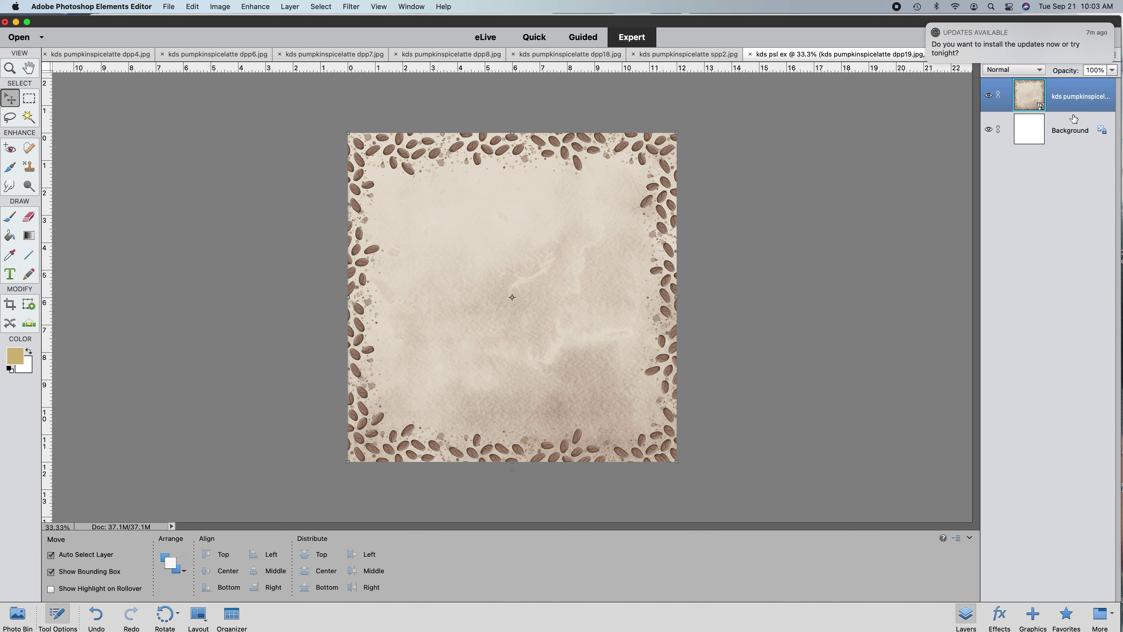
- Drag the pumpkin cluster onto the blank page, enlarge it to 166.89%, and set it bottom-right
left_click(18, 615)
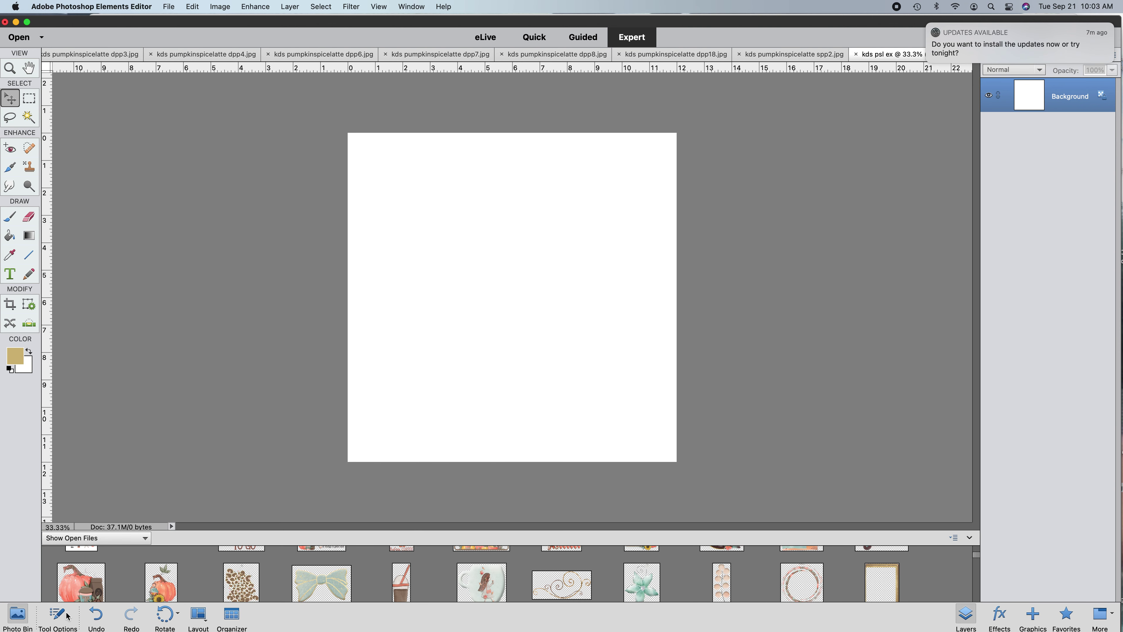
left_click_drag(82, 586, 635, 435)
left_click_drag(550, 344, 475, 273)
left_click_drag(556, 366, 562, 379)
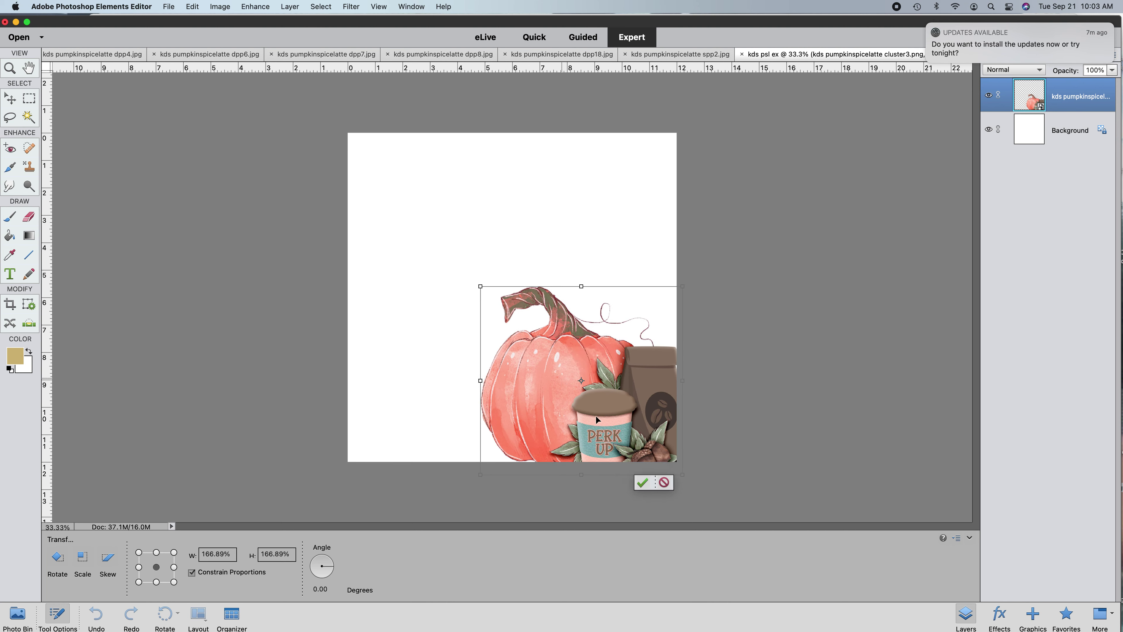
left_click(643, 483)
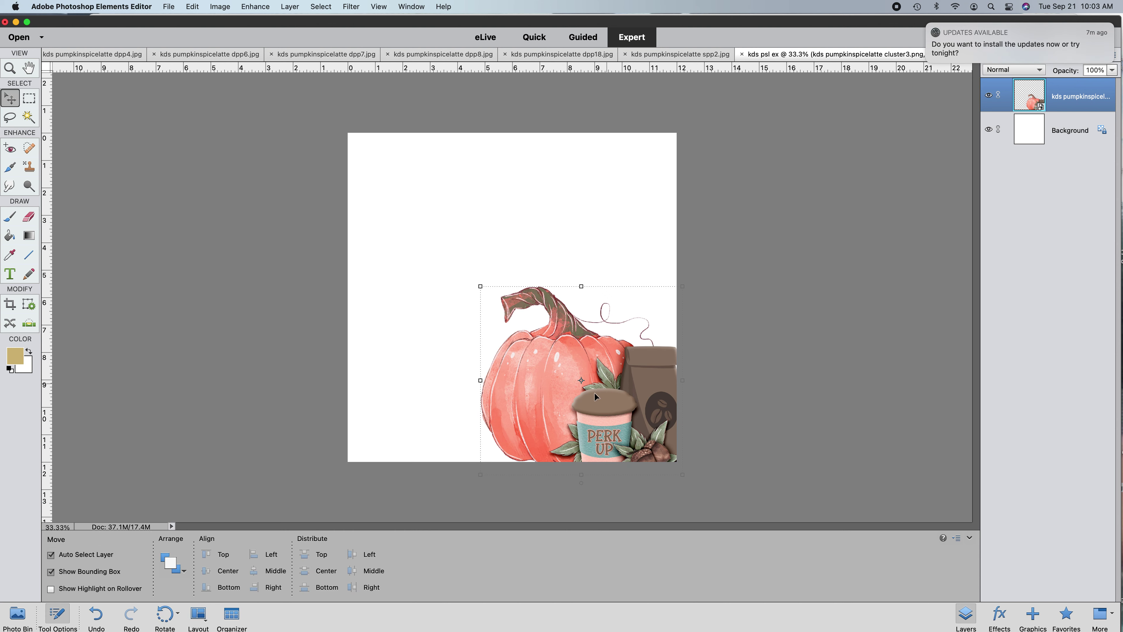
left_click(22, 616)
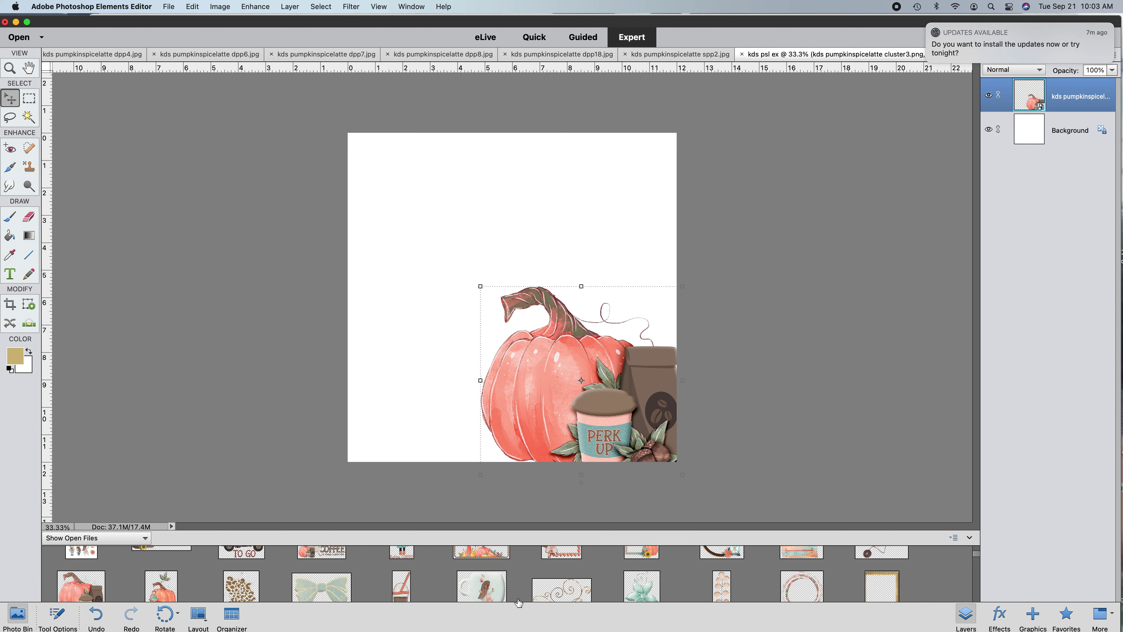
- Add the frame2 swirl frame near the pumpkin, scaled to 88.74%
left_click_drag(799, 591, 512, 317)
left_click_drag(464, 249, 607, 303)
left_click_drag(561, 254, 583, 276)
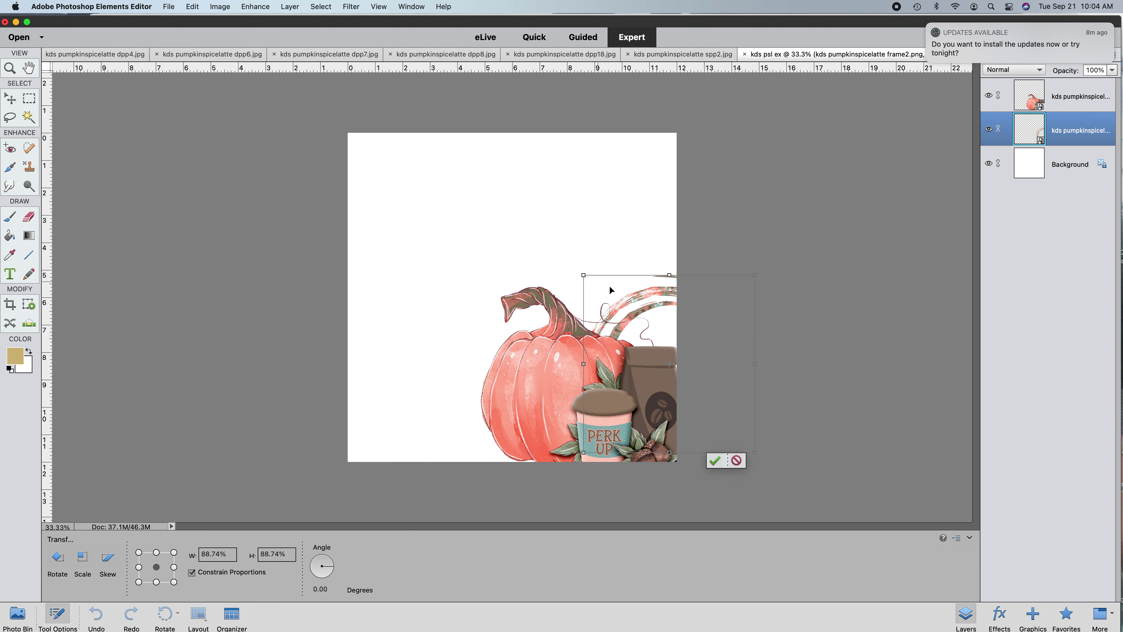
left_click_drag(640, 310, 618, 301)
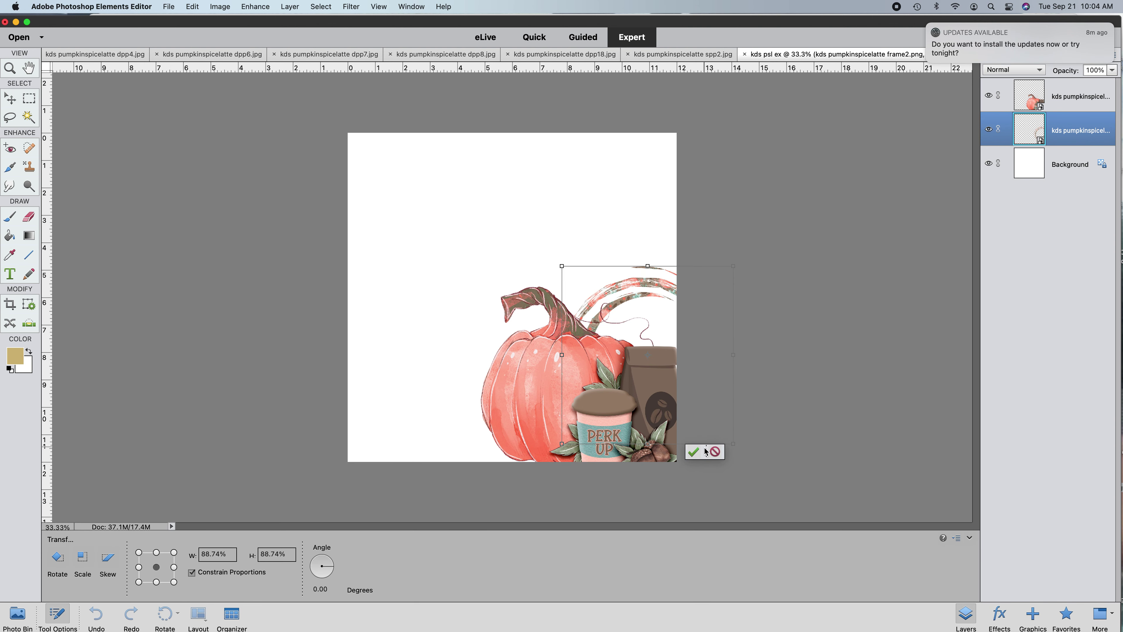
left_click(692, 452)
- Duplicate the swirl frame layer and shift the copy down and to the left
right_click(1069, 135)
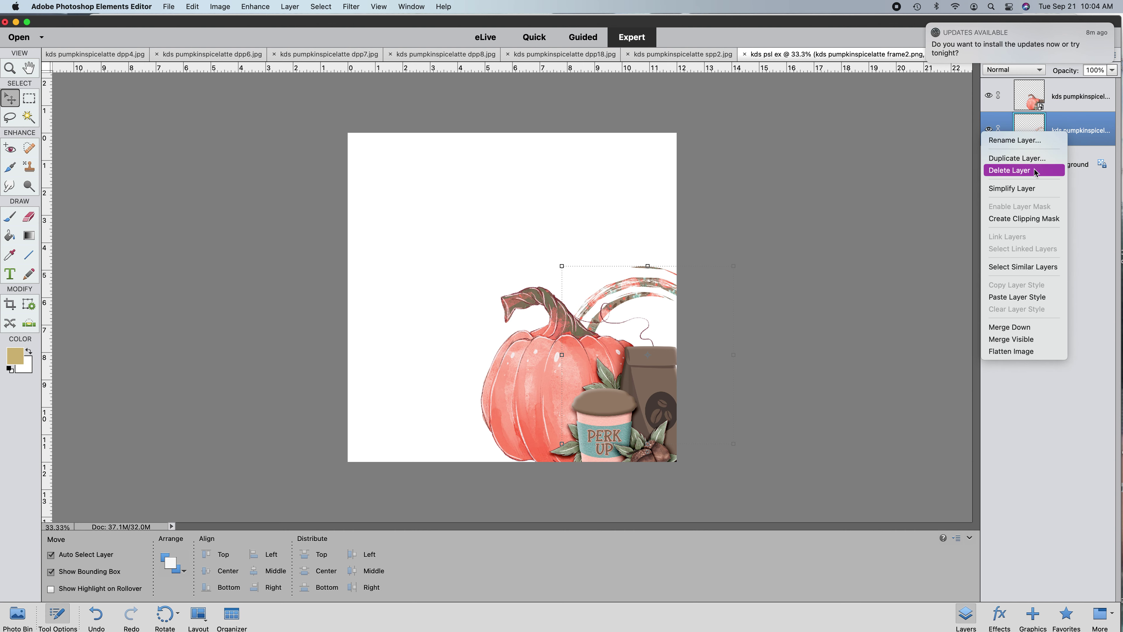
left_click(1032, 160)
left_click(782, 402)
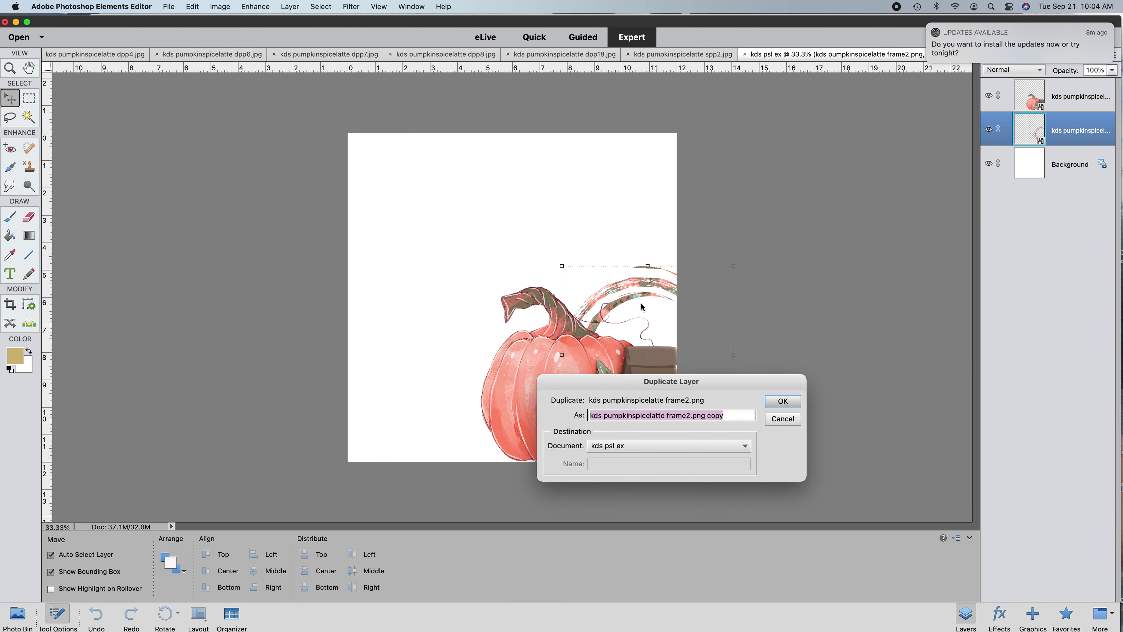
left_click_drag(646, 286, 498, 442)
left_click(522, 514)
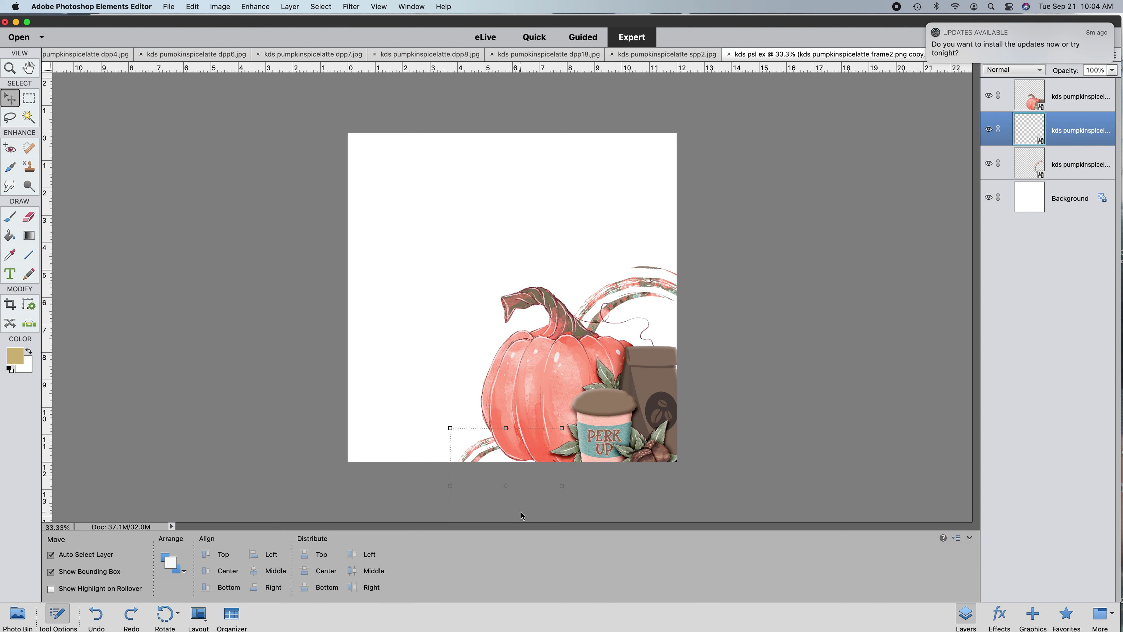
- Find the coffee bean scatter among the open files and add it to the page
left_click(25, 618)
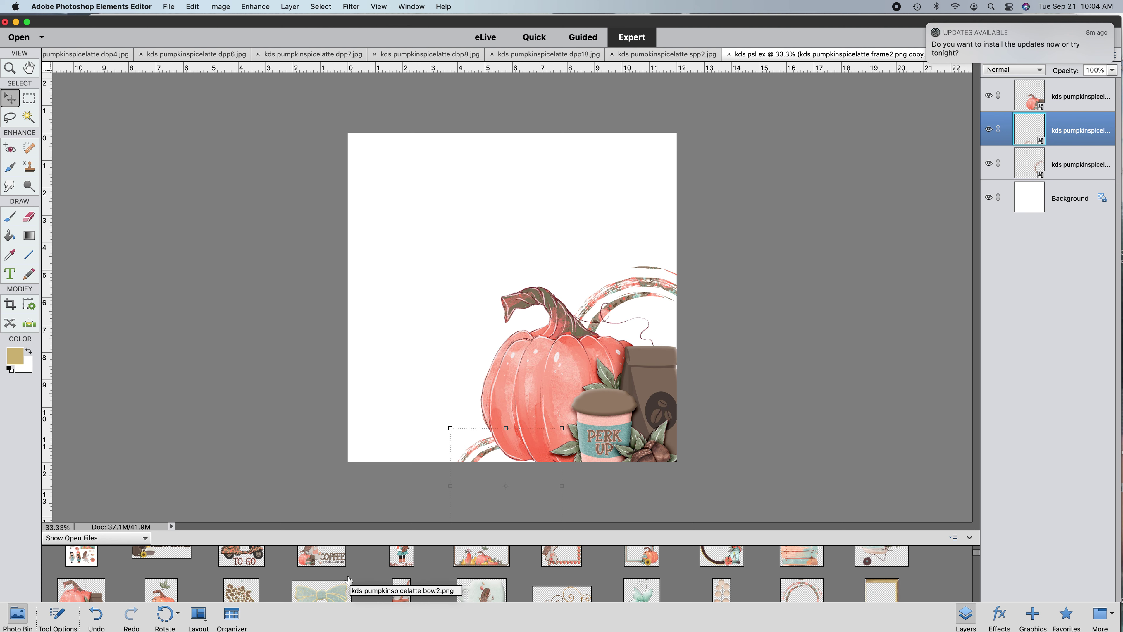
scroll(351, 581, "down", 2)
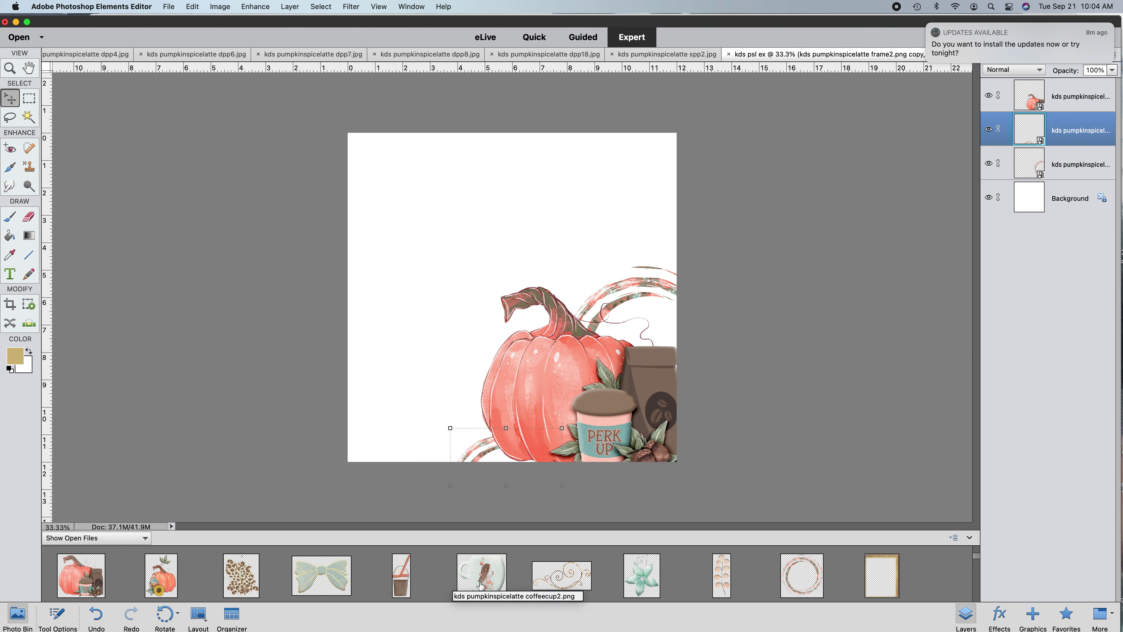
scroll(481, 586, "up", 3)
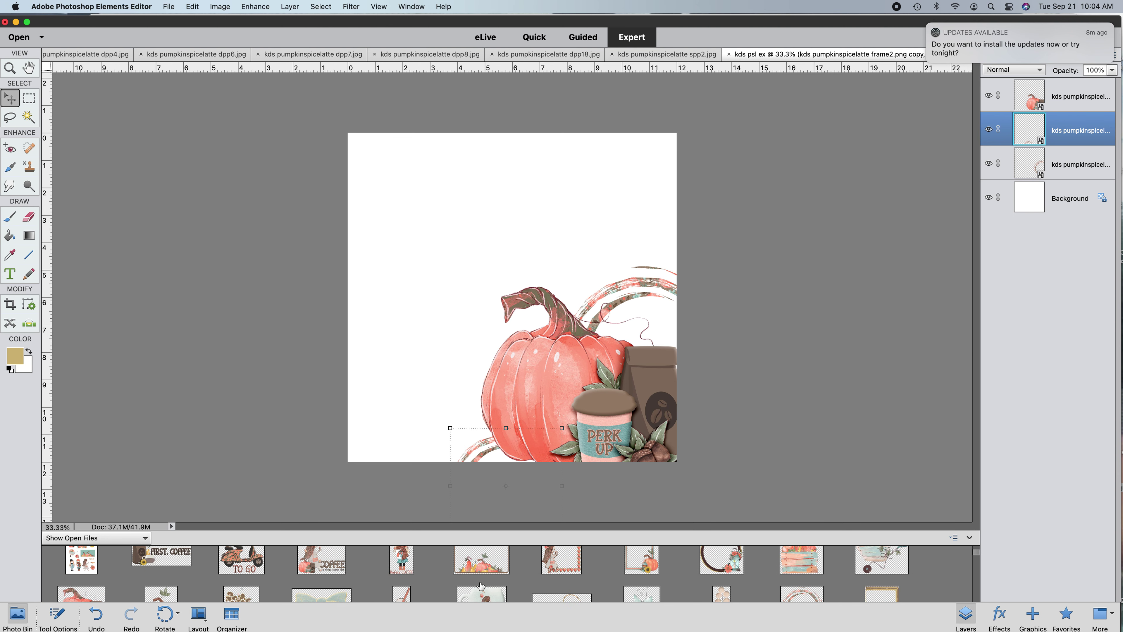
scroll(481, 586, "down", 1)
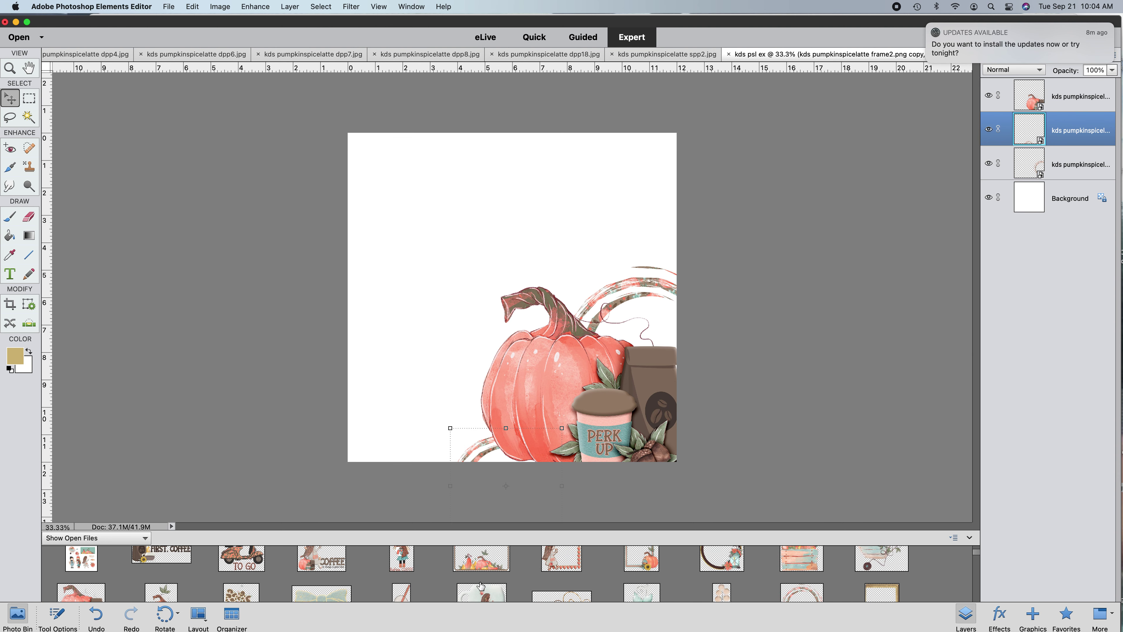
scroll(481, 586, "down", 5)
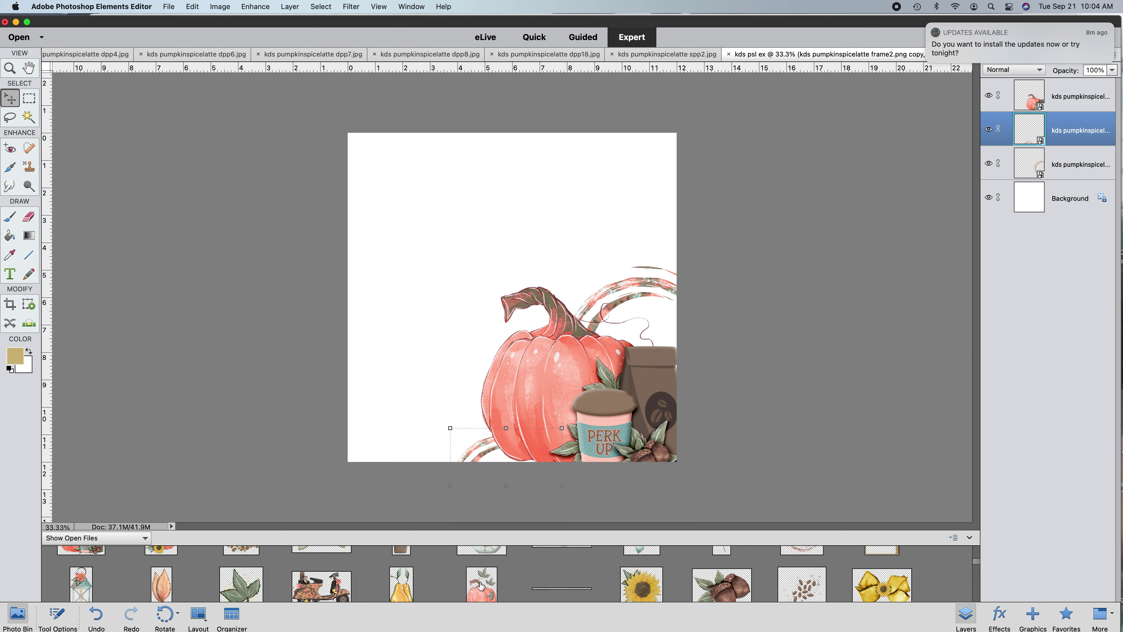
scroll(481, 586, "down", 2)
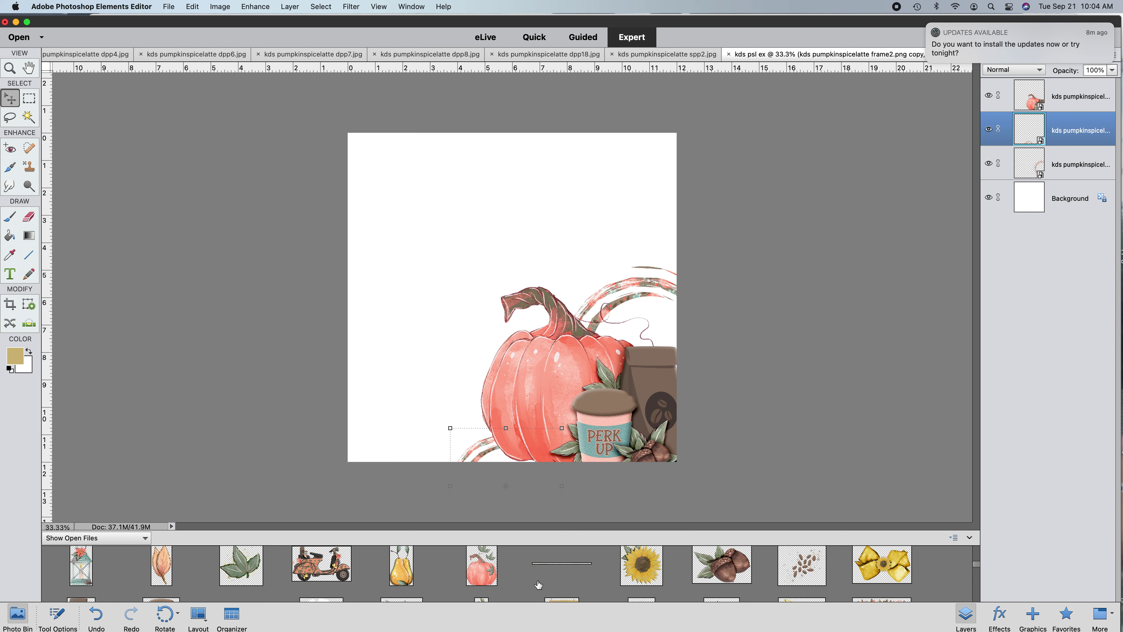
scroll(538, 584, "down", 2)
left_click_drag(813, 558, 464, 460)
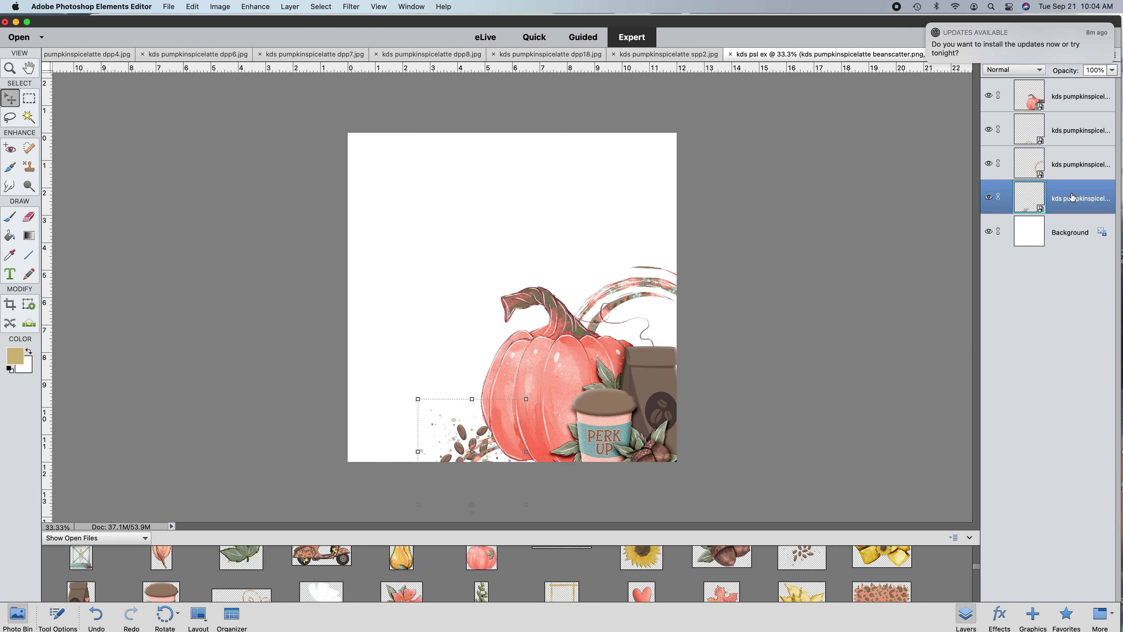
- Put the bean scatter layer below the pumpkin cluster and rotate it about 48°
left_click_drag(1072, 197, 1070, 128)
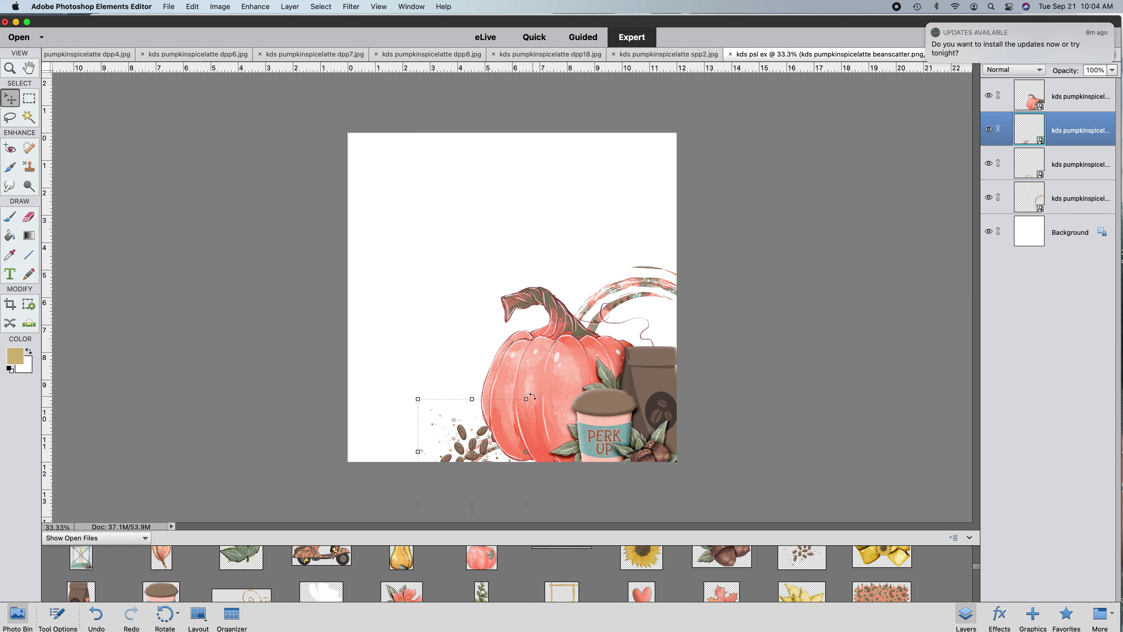
left_click_drag(538, 410, 497, 450)
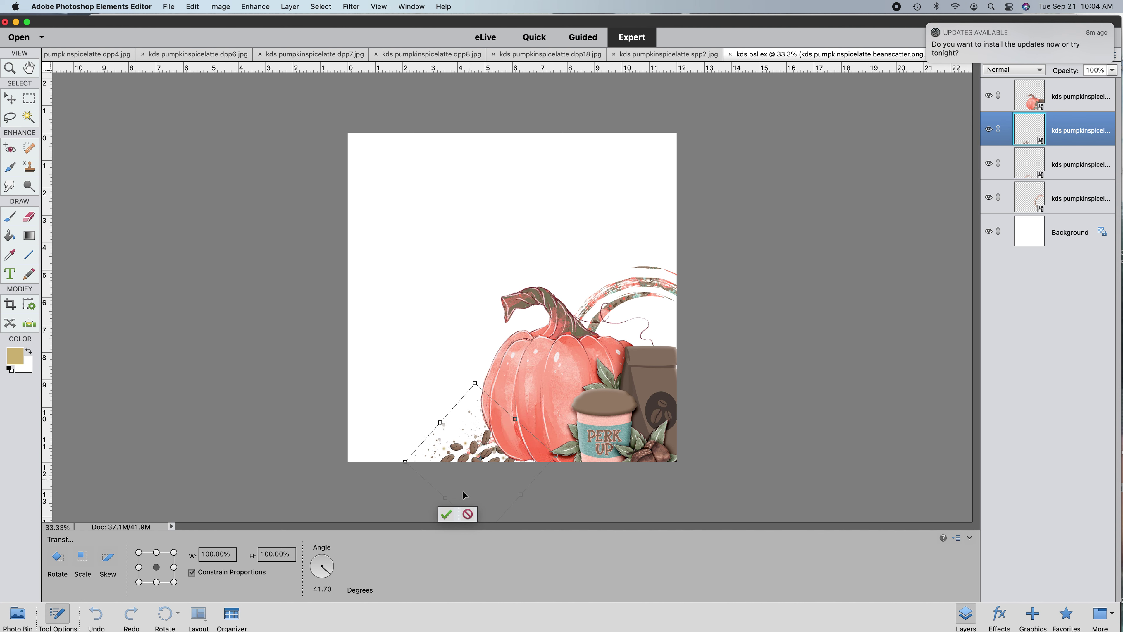
left_click(446, 514)
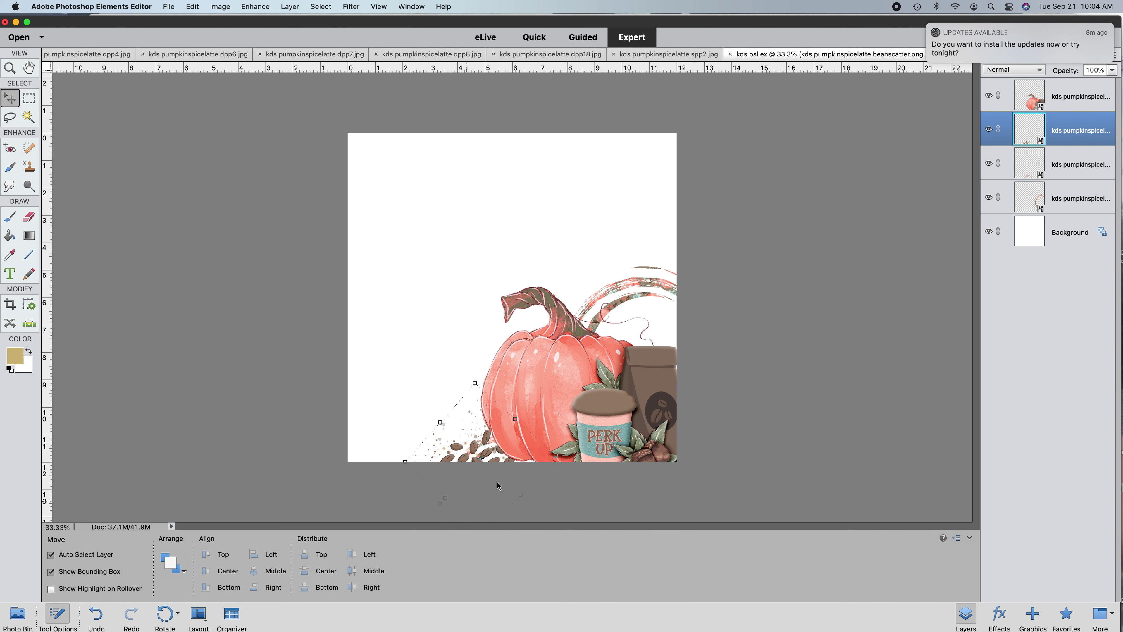
left_click(17, 614)
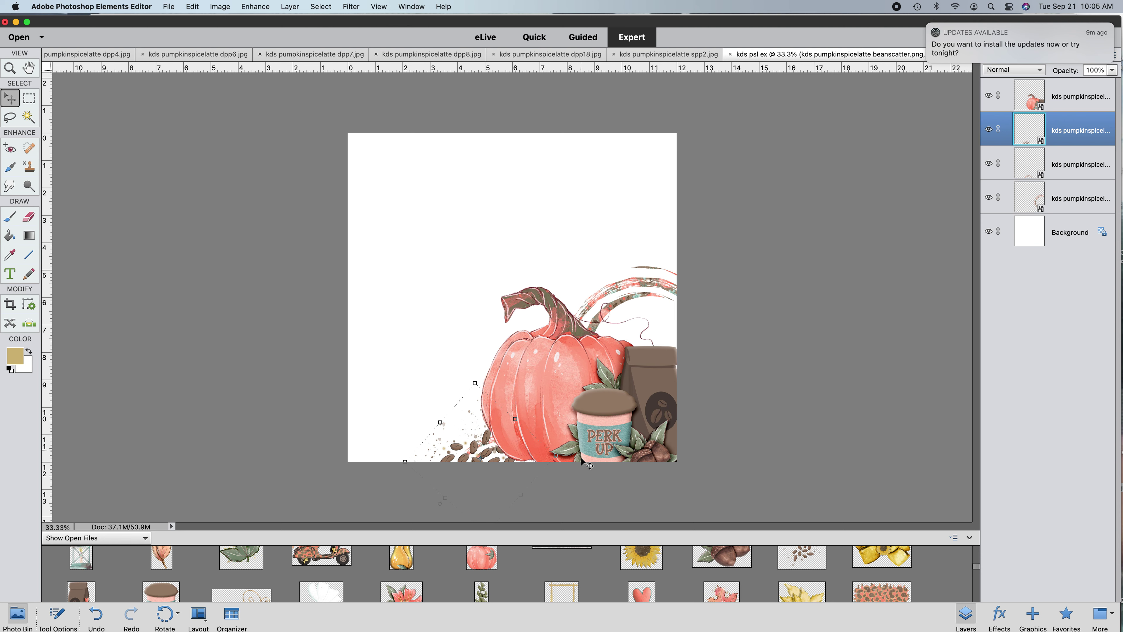
- Add the green, pale green and beige papers to the page as new layers
scroll(543, 570, "down", 2)
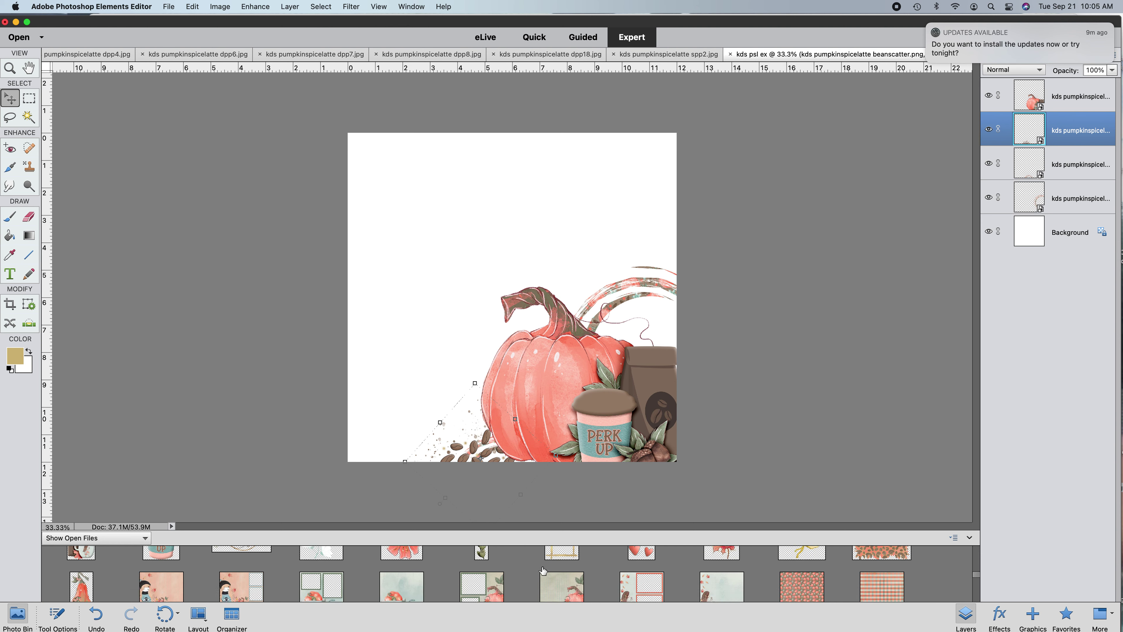
scroll(543, 571, "down", 2)
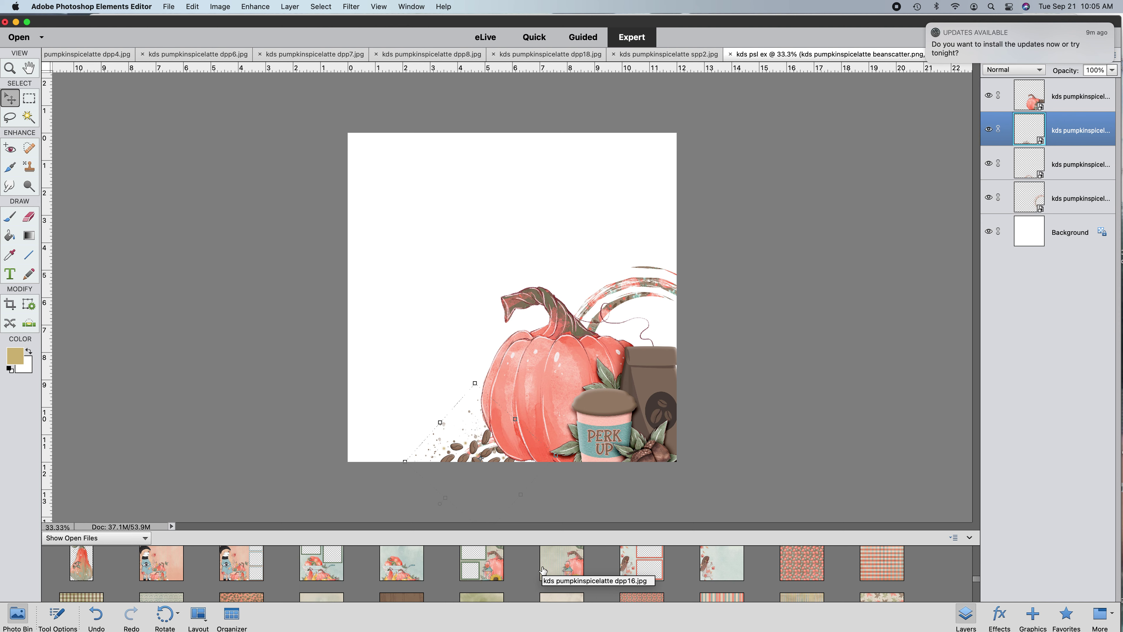
scroll(543, 570, "down", 2)
left_click_drag(487, 570, 420, 290)
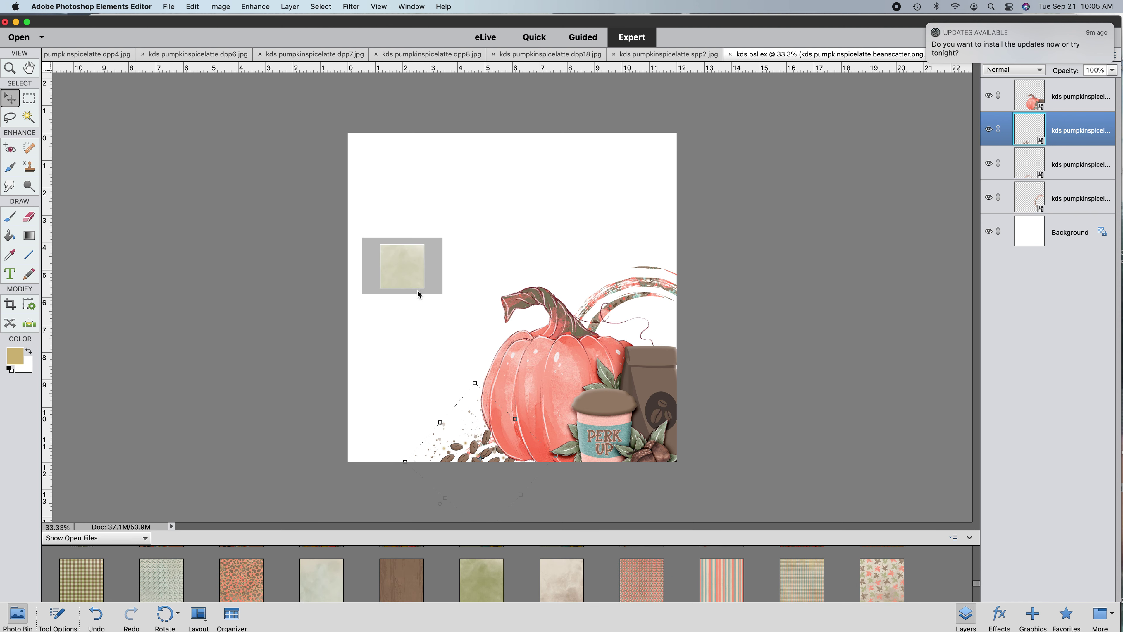
left_click_drag(441, 277, 436, 274)
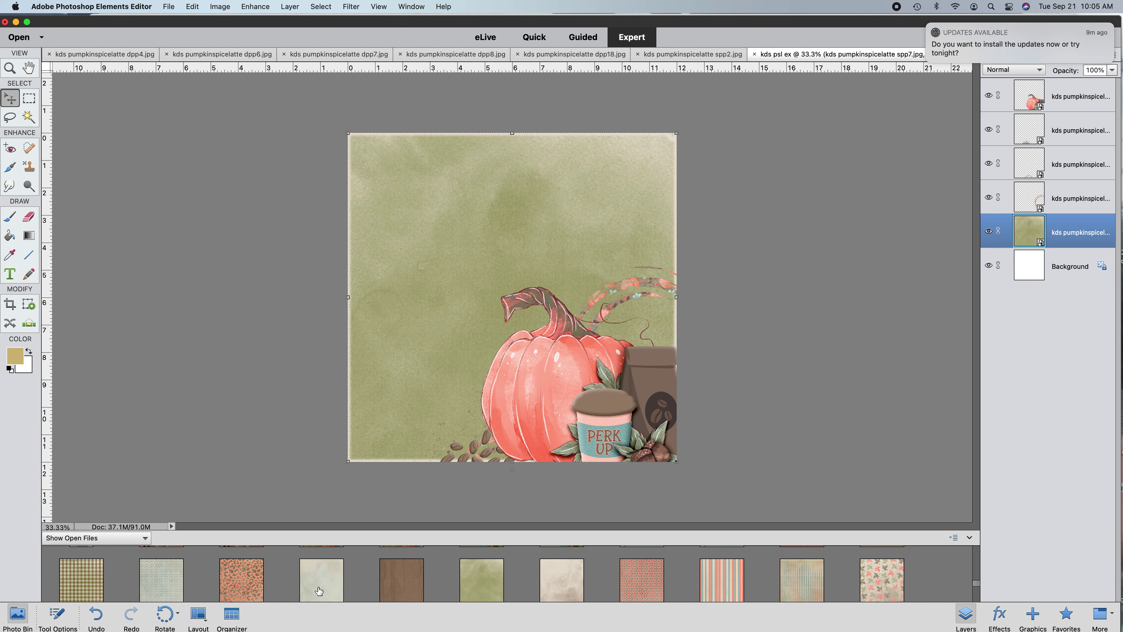
left_click_drag(321, 587, 444, 314)
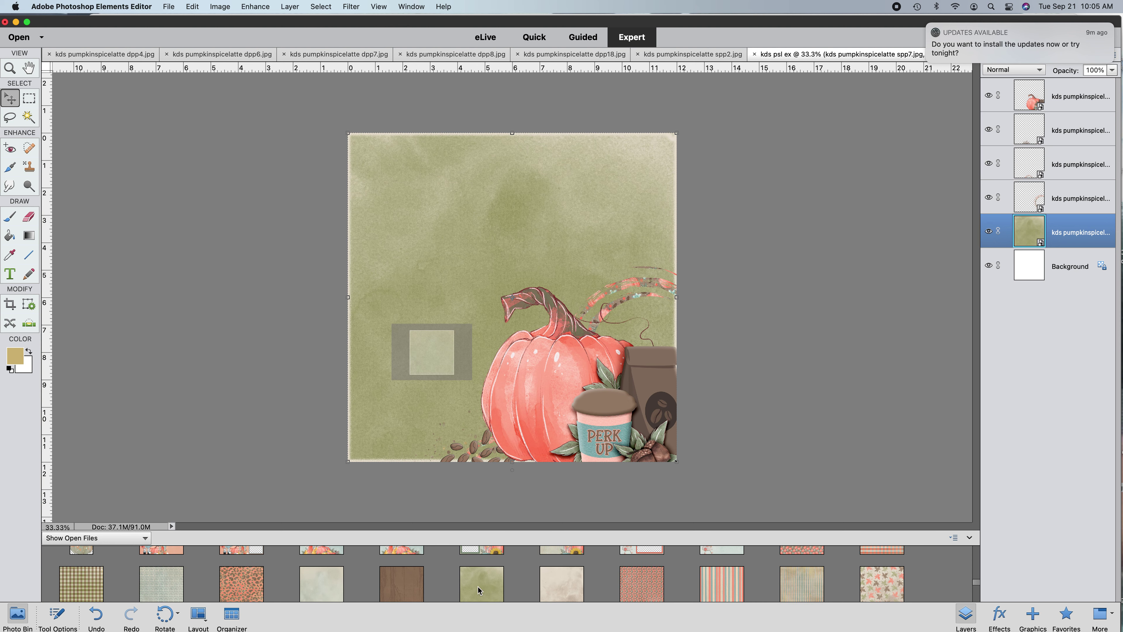
scroll(453, 583, "down", 1)
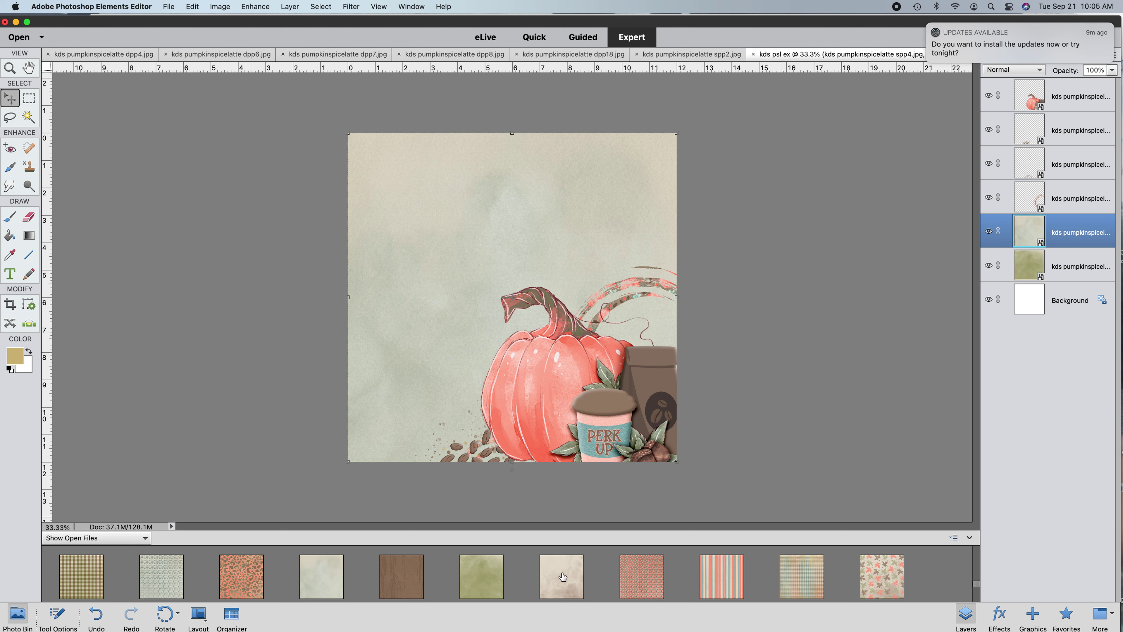
left_click_drag(562, 576, 436, 313)
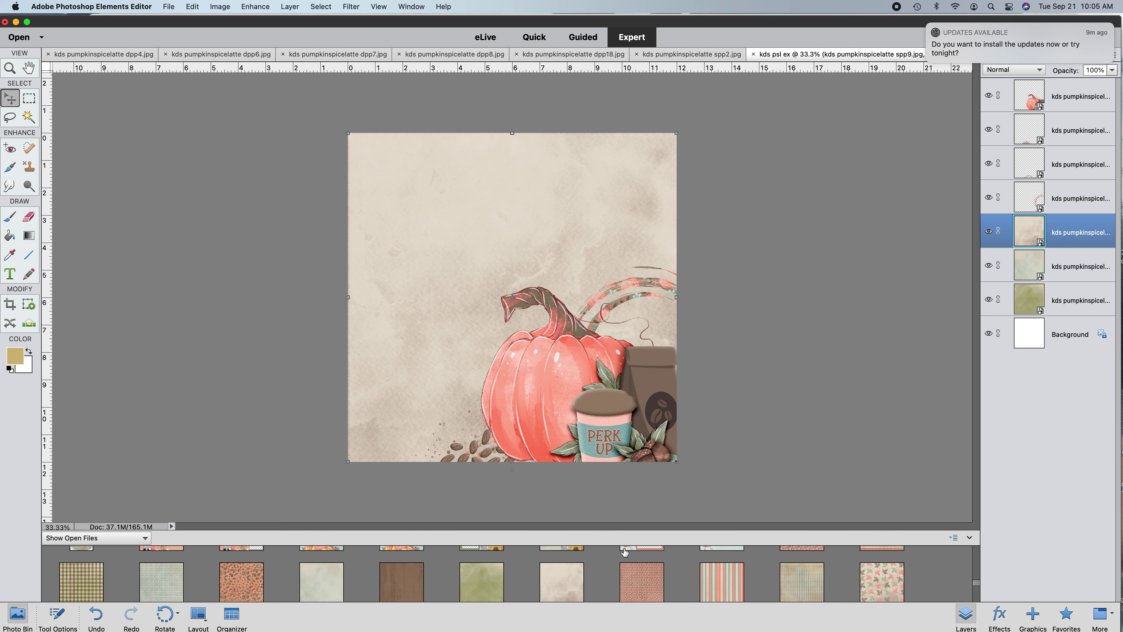
- Add the plaid and leaf papers, moving the leaf paper layer below the pumpkin cluster
left_click_drag(792, 584, 742, 550)
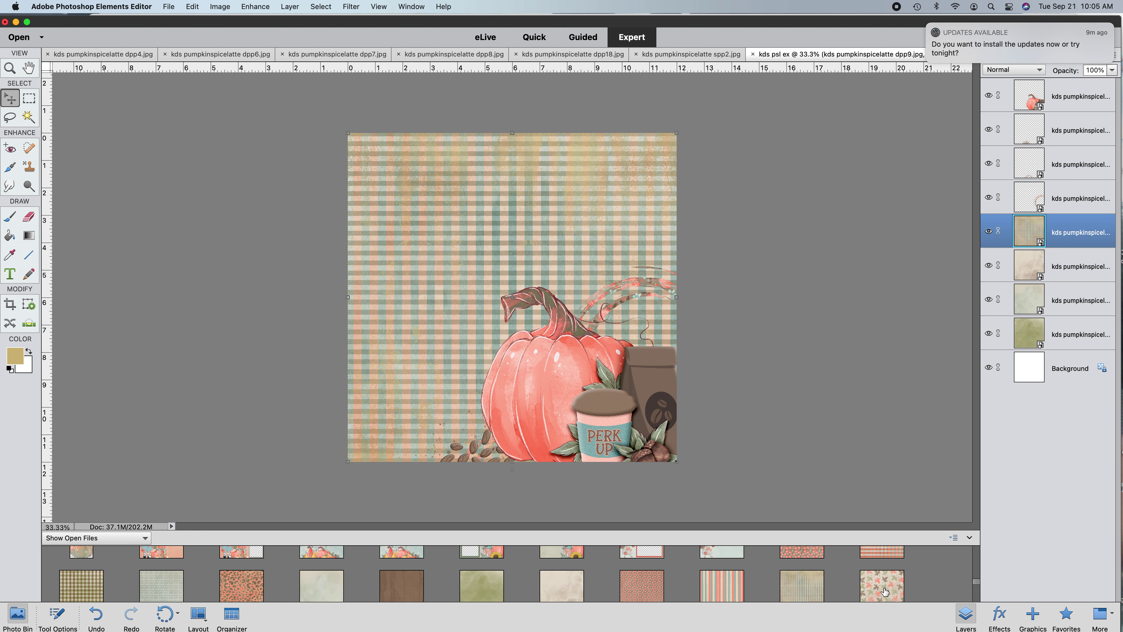
left_click_drag(883, 590, 516, 310)
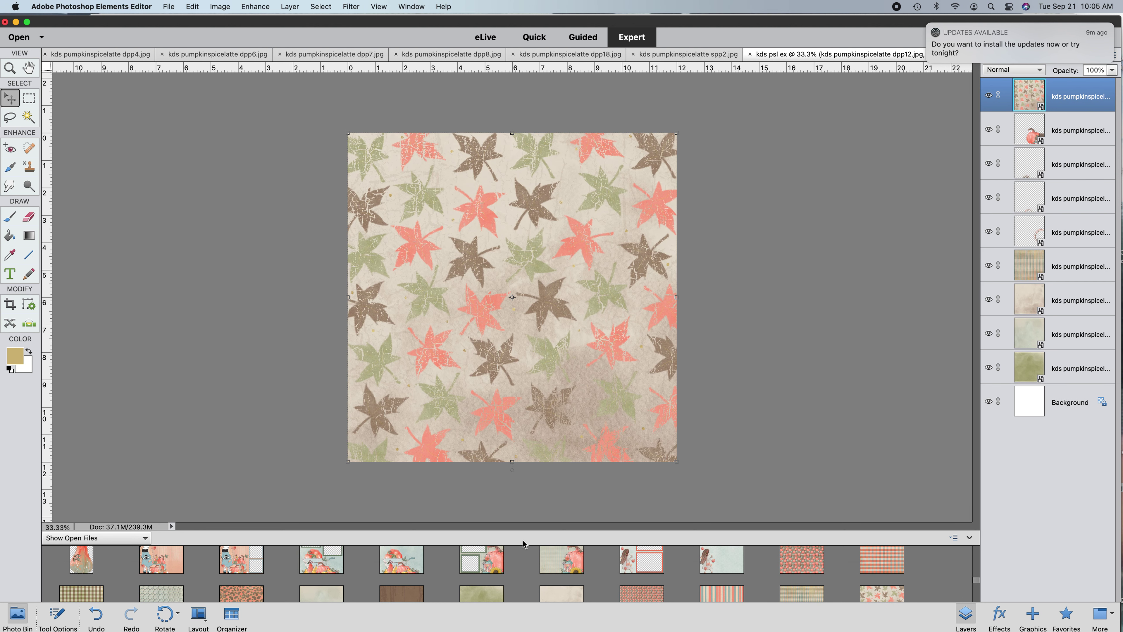
left_click_drag(1049, 106, 1044, 242)
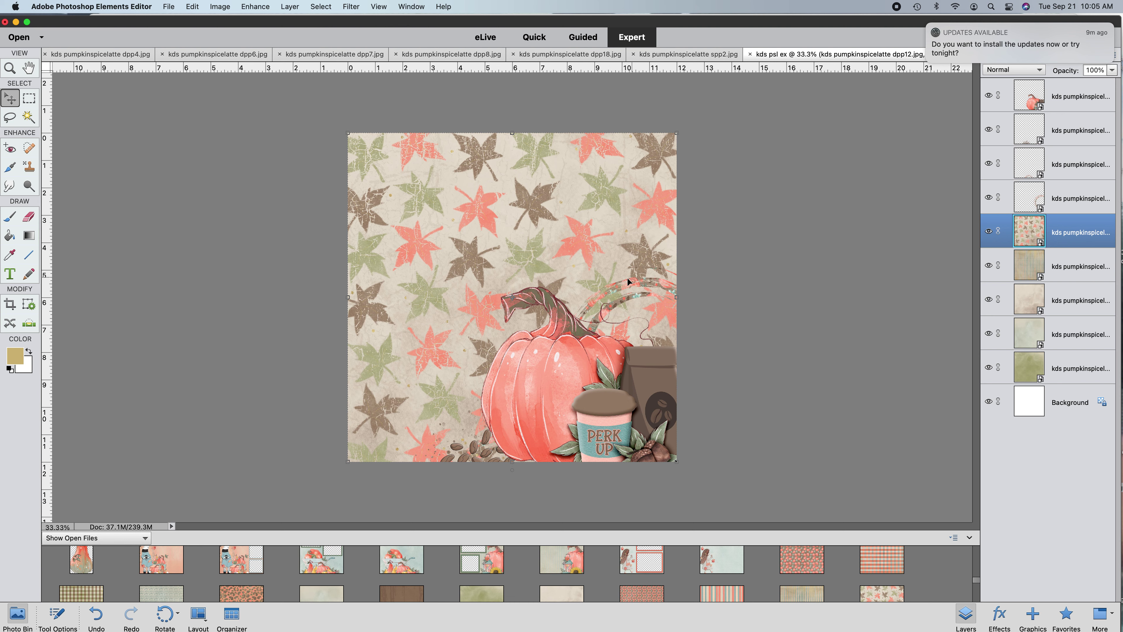
scroll(321, 574, "down", 2)
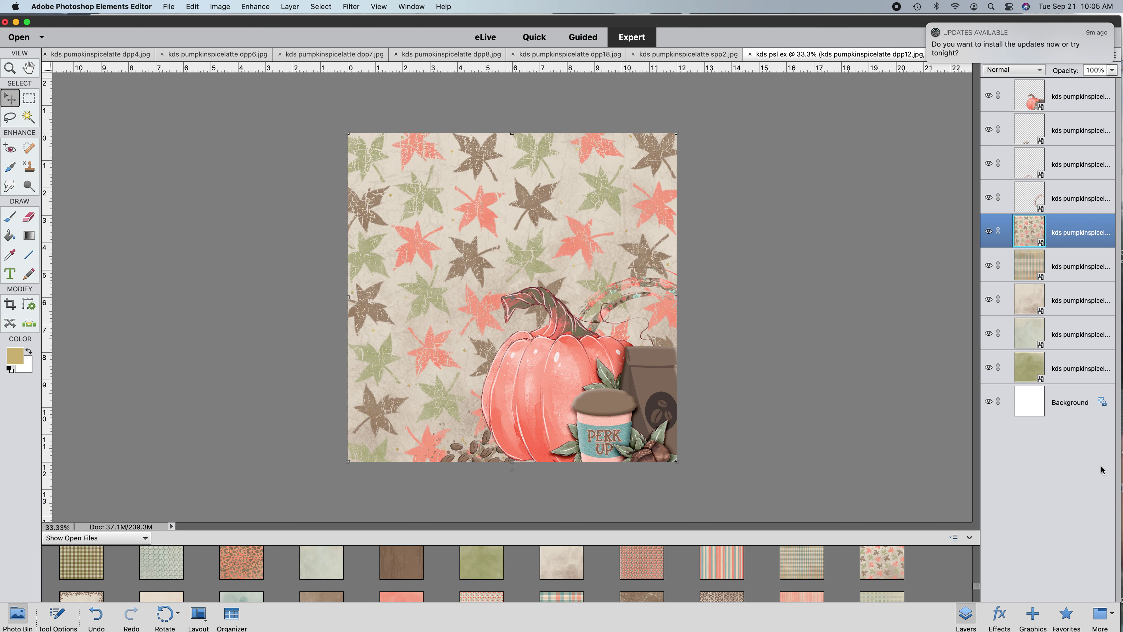
mouse_move(1115, 460)
left_mouse_down()
mouse_move(1096, 461)
mouse_move(1115, 460)
left_mouse_up()
- Unlock the Background as Layer 0, duplicate it, and move the copy above the papers
left_click(1096, 410)
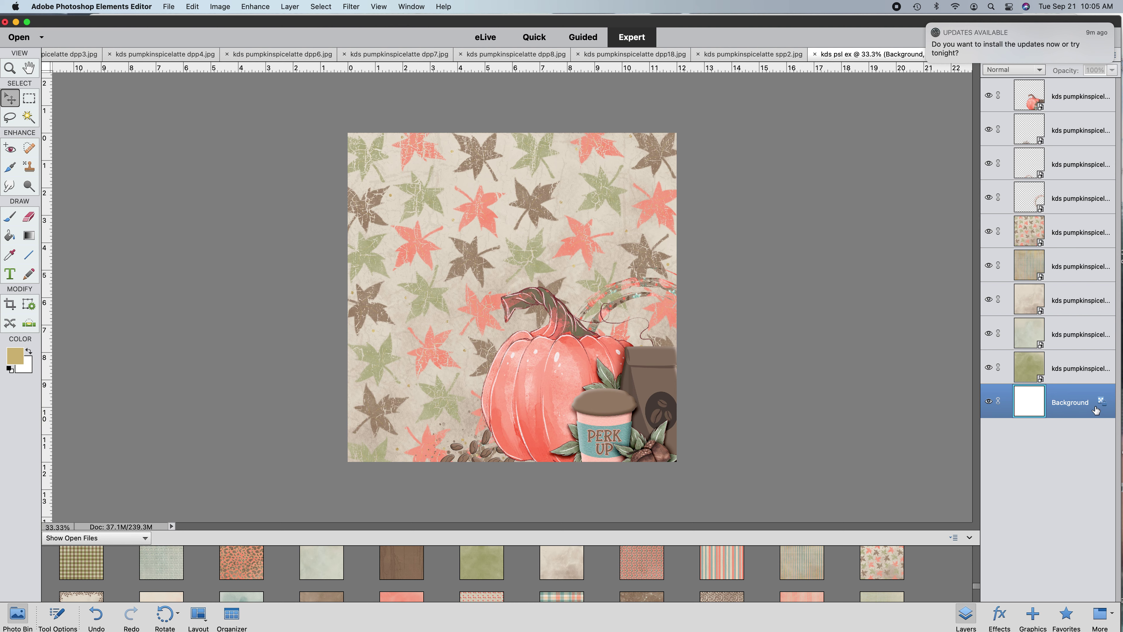
left_click(1101, 402)
right_click(1047, 402)
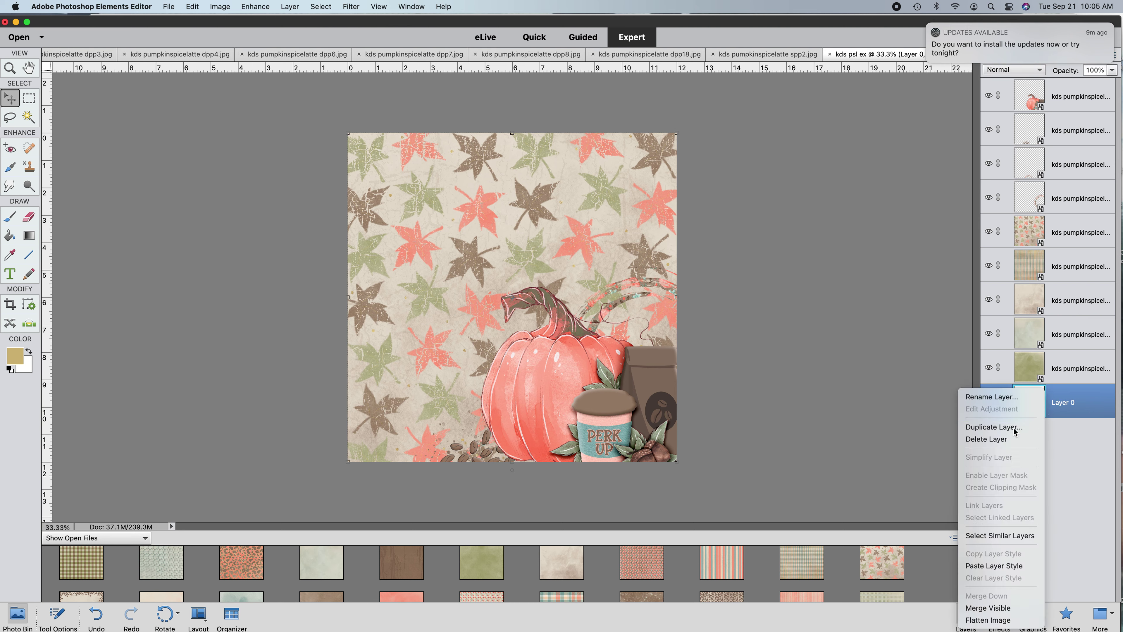
left_click(990, 427)
left_click(783, 400)
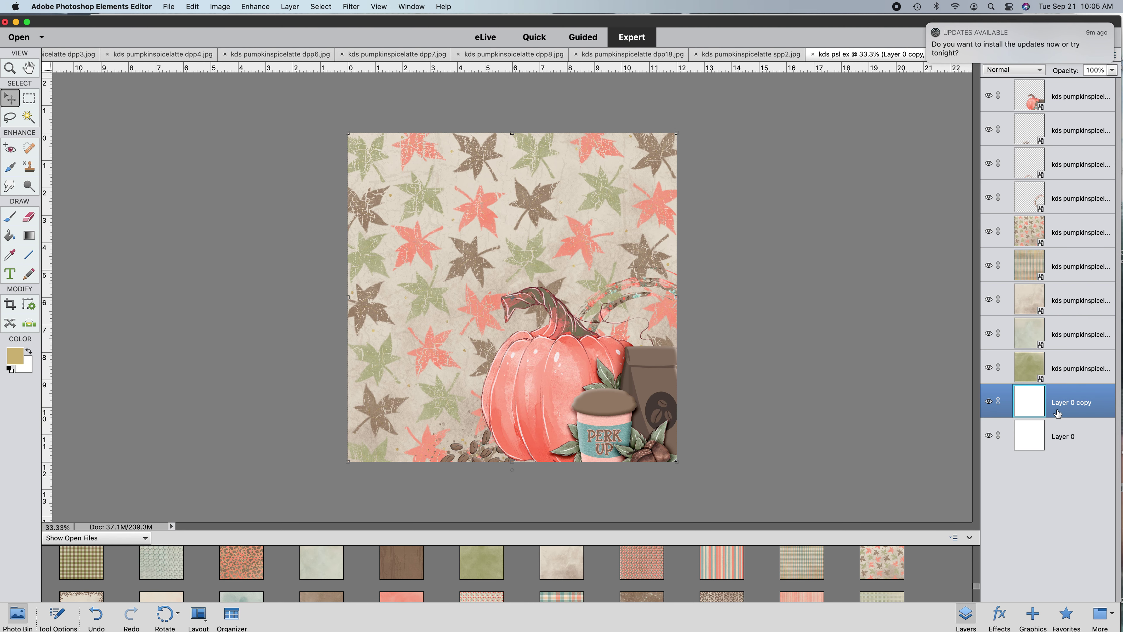
left_click_drag(1035, 409, 1029, 216)
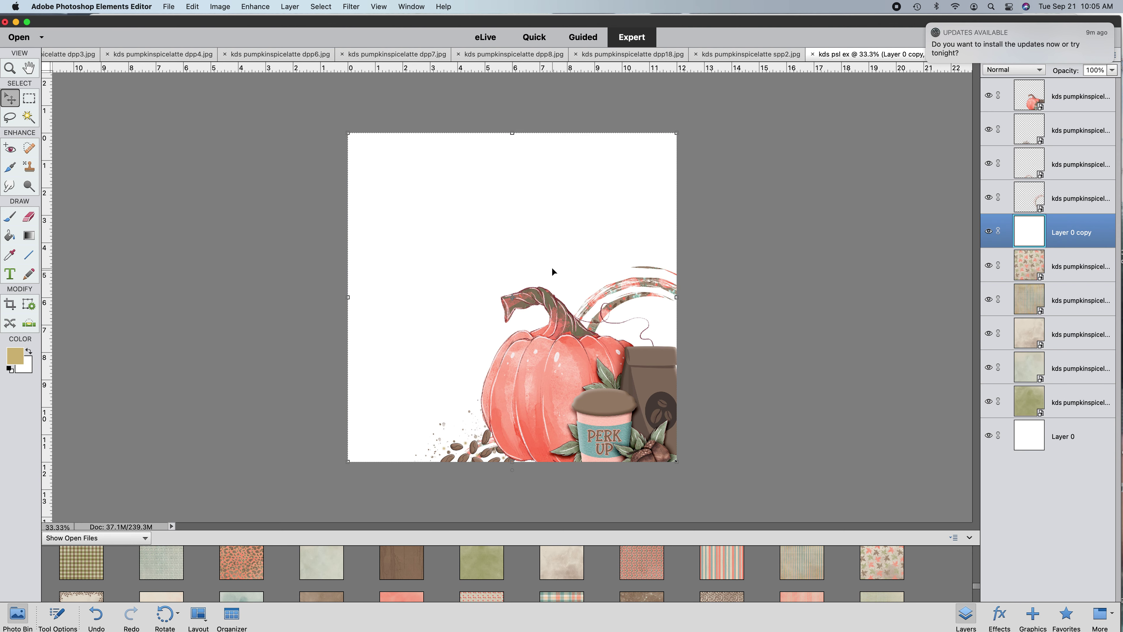
- Resize the white copy into a small top-right block, hiding the leaf paper to reveal the plaid
left_click_drag(349, 134, 493, 270)
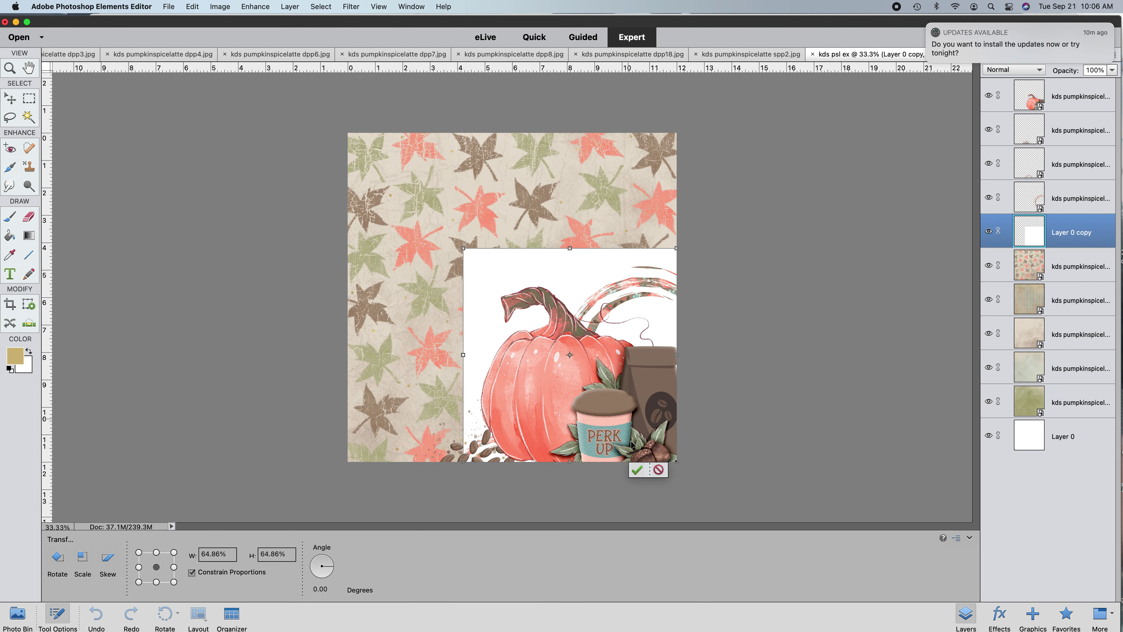
left_click(636, 471)
left_click(988, 266)
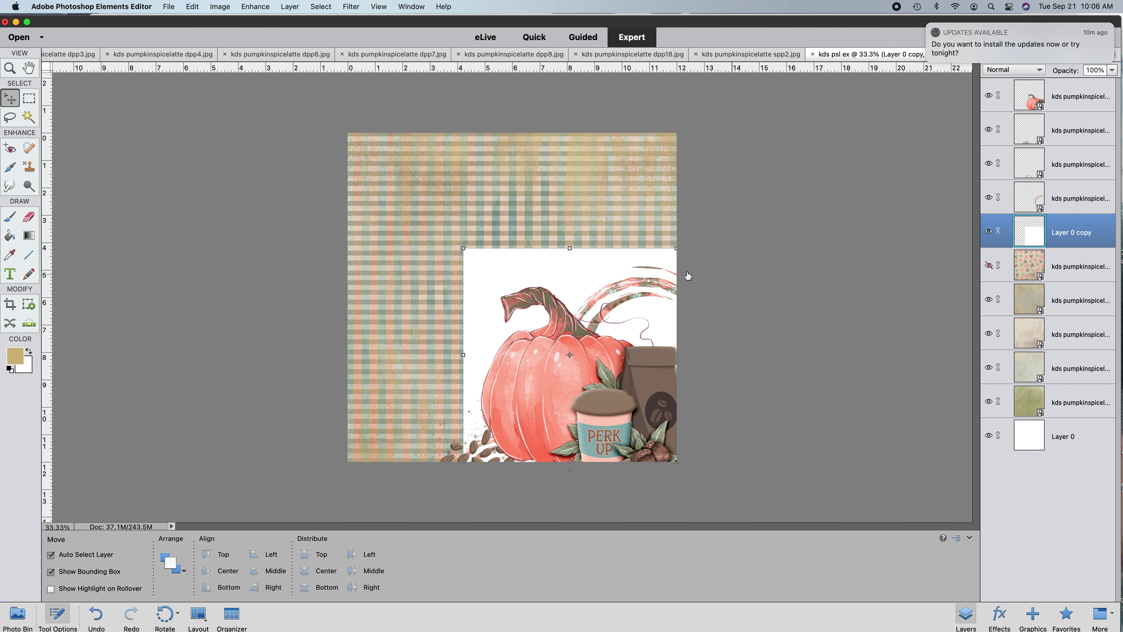
left_click_drag(554, 271, 529, 256)
left_click_drag(410, 228, 370, 187)
mouse_move(465, 218)
left_mouse_down()
mouse_move(479, 198)
mouse_move(471, 204)
left_mouse_up()
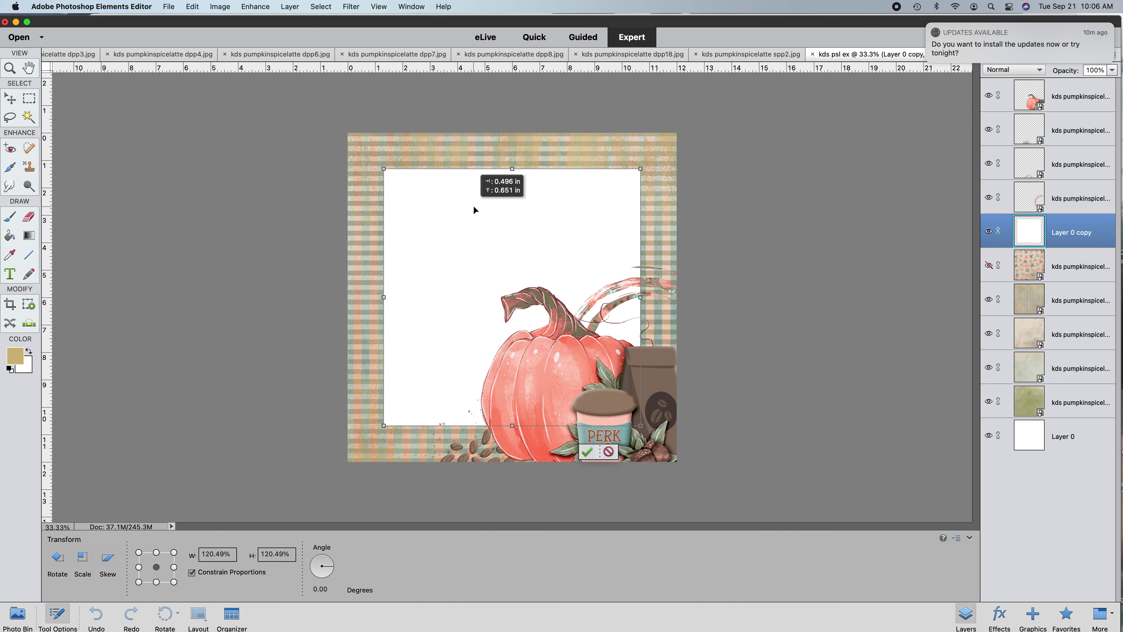
left_click(587, 451)
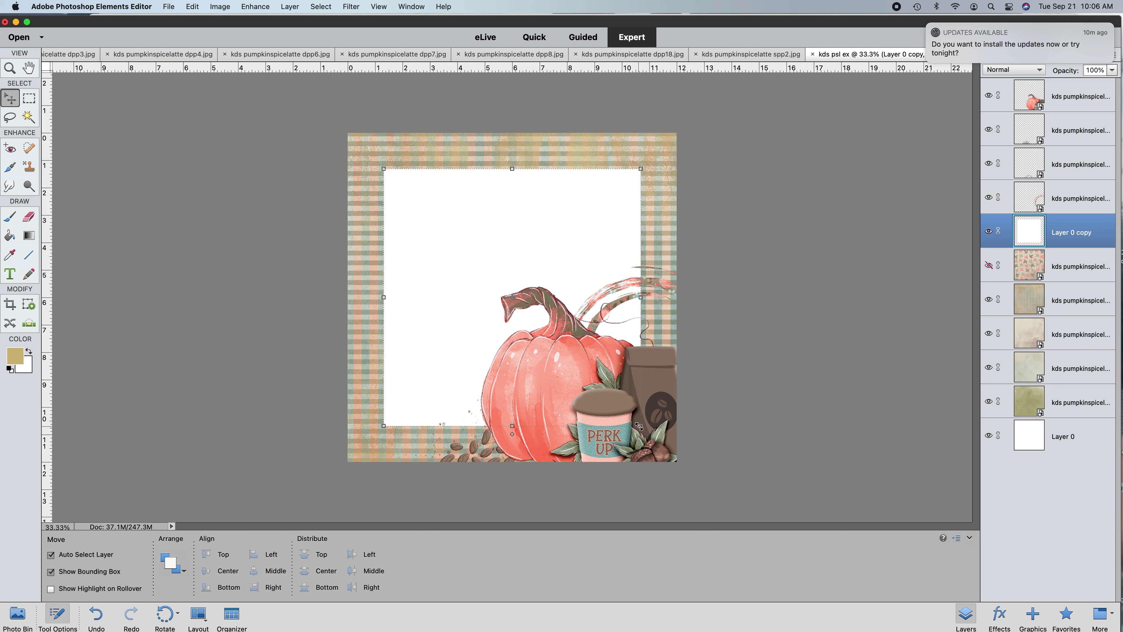
left_click_drag(642, 429, 640, 237)
- Duplicate the white block layer and place the copy to the left along the top
left_click(633, 276)
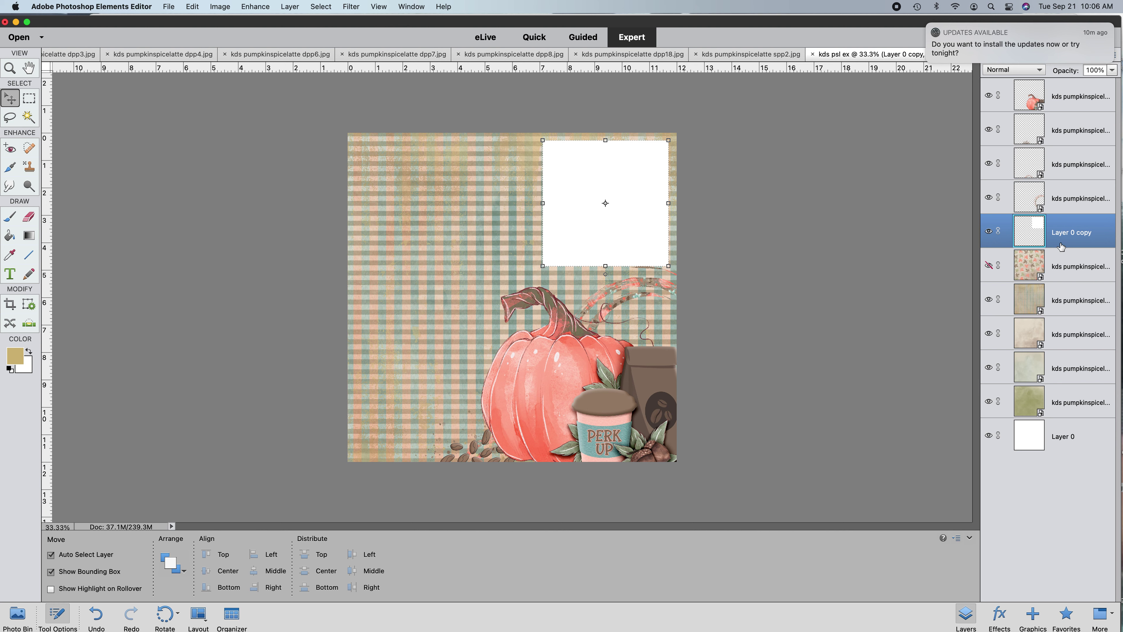
right_click(1061, 246)
left_click(1019, 275)
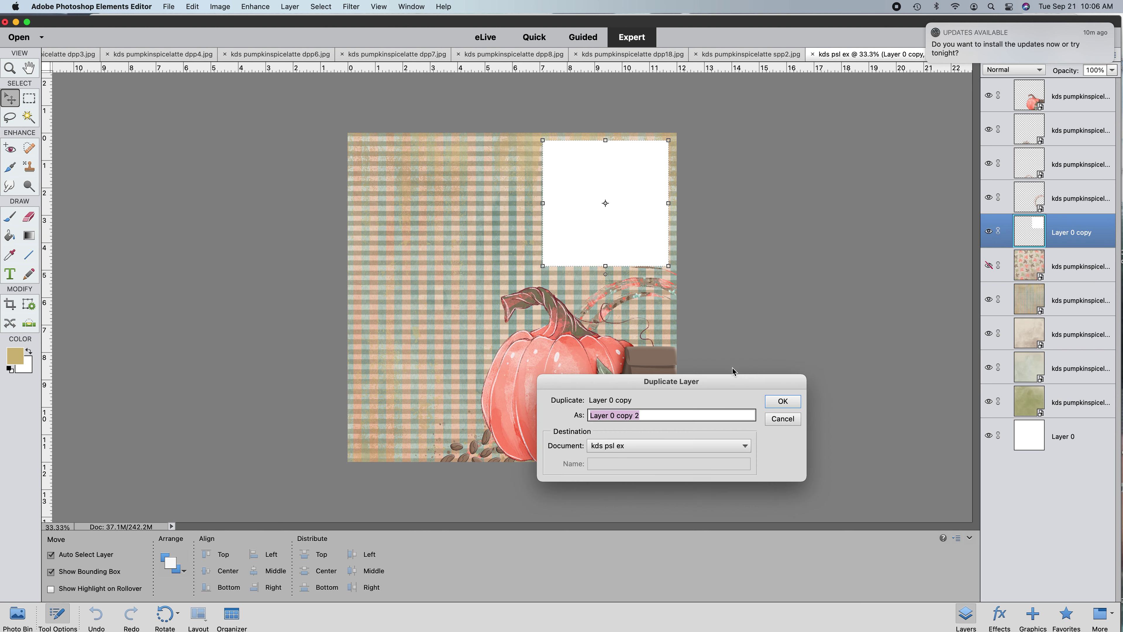
left_click(781, 401)
left_click_drag(601, 218, 420, 226)
left_click_drag(566, 233, 537, 234)
- Duplicate the white box again and move the copy to the page's lower left
right_click(1070, 268)
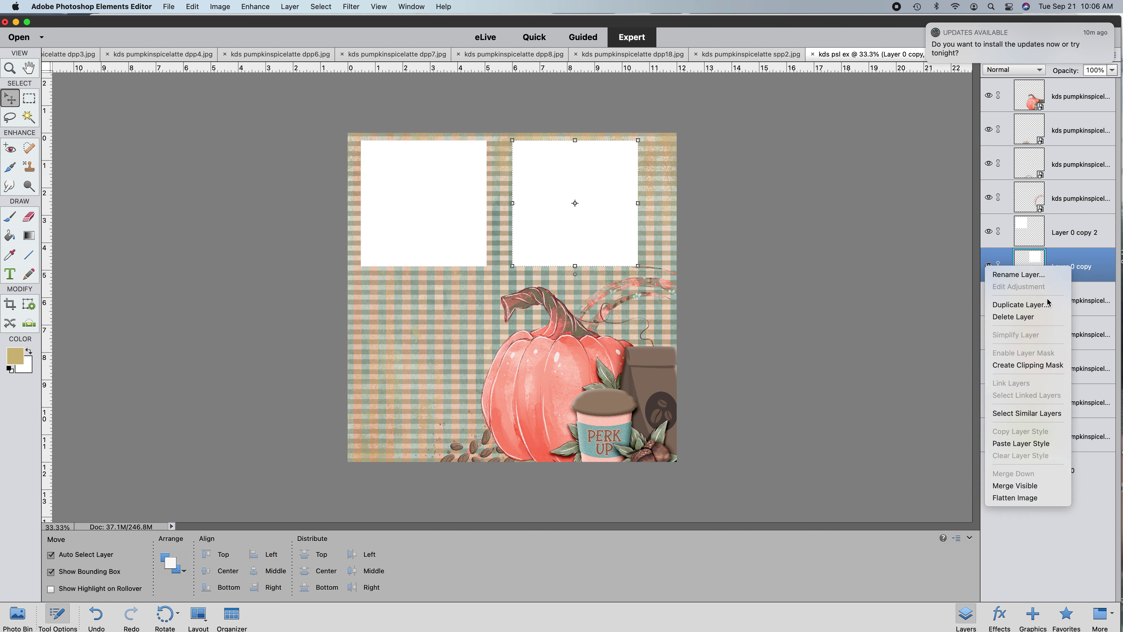
left_click(1018, 304)
key("Return")
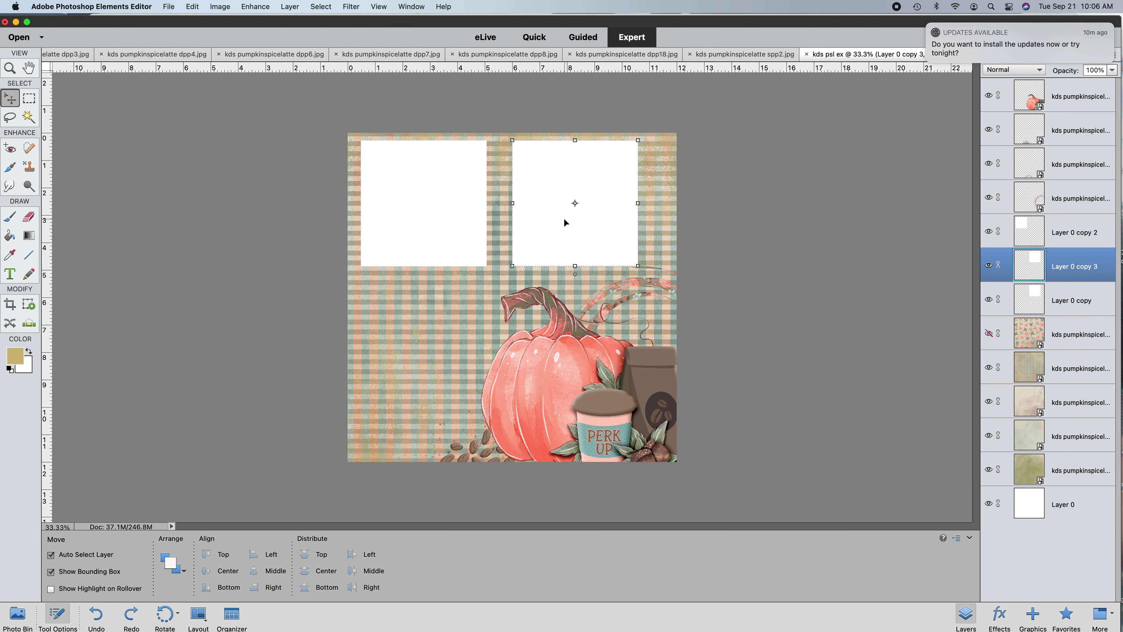
left_click_drag(565, 222, 416, 356)
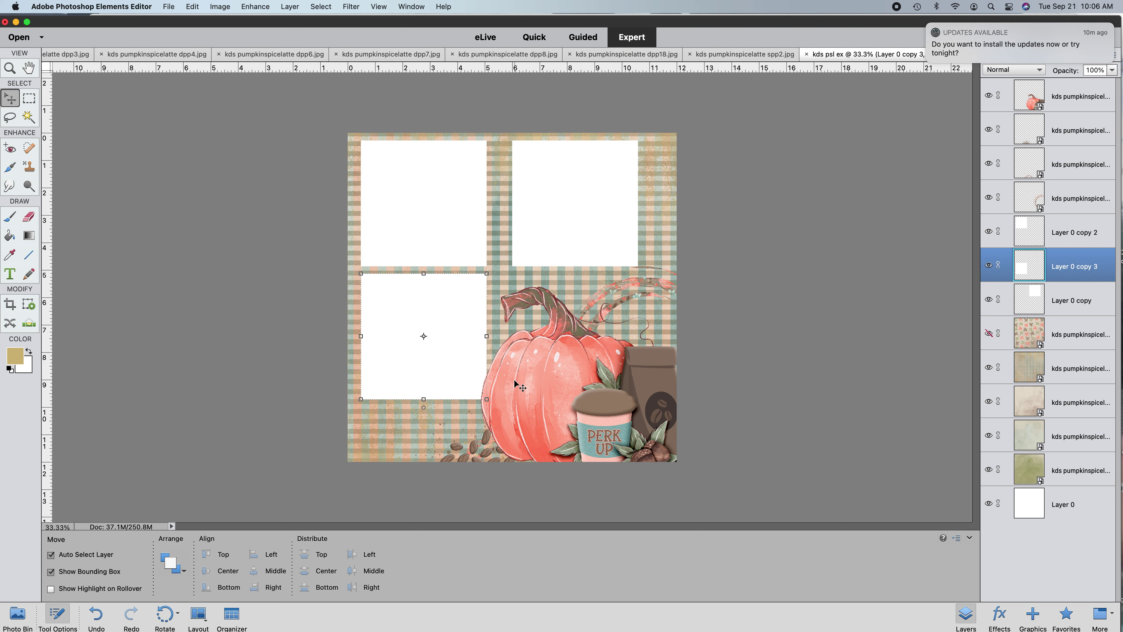
- Select both top white boxes and widen them together to about 115%
left_click_drag(565, 235, 544, 233)
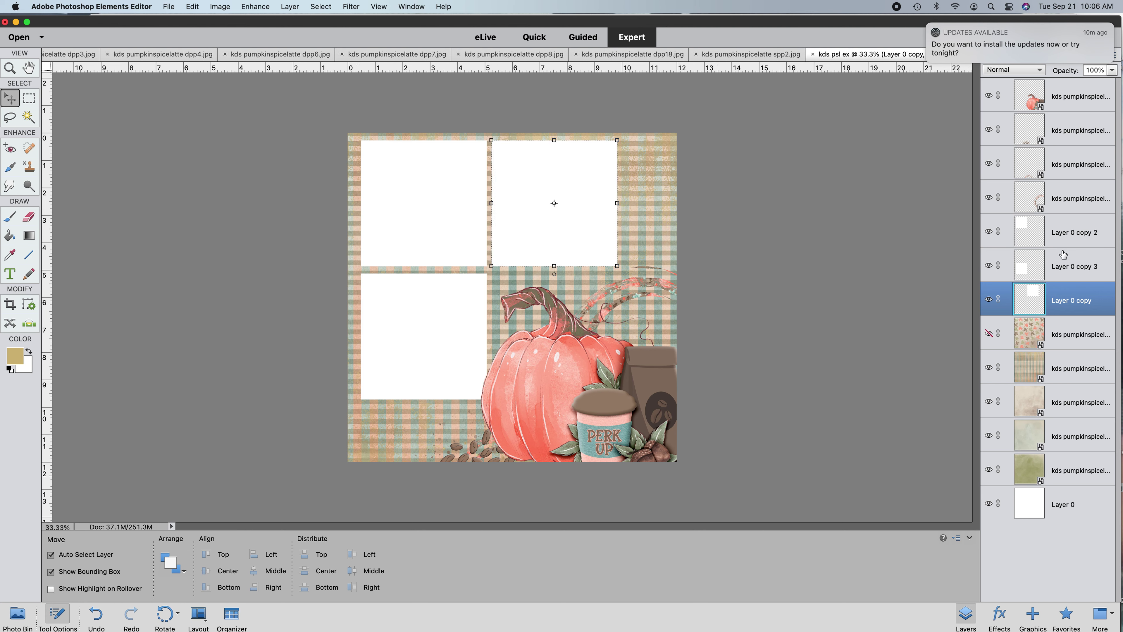
left_click(1016, 239, "super")
left_click_drag(618, 202, 657, 204)
left_click(618, 275)
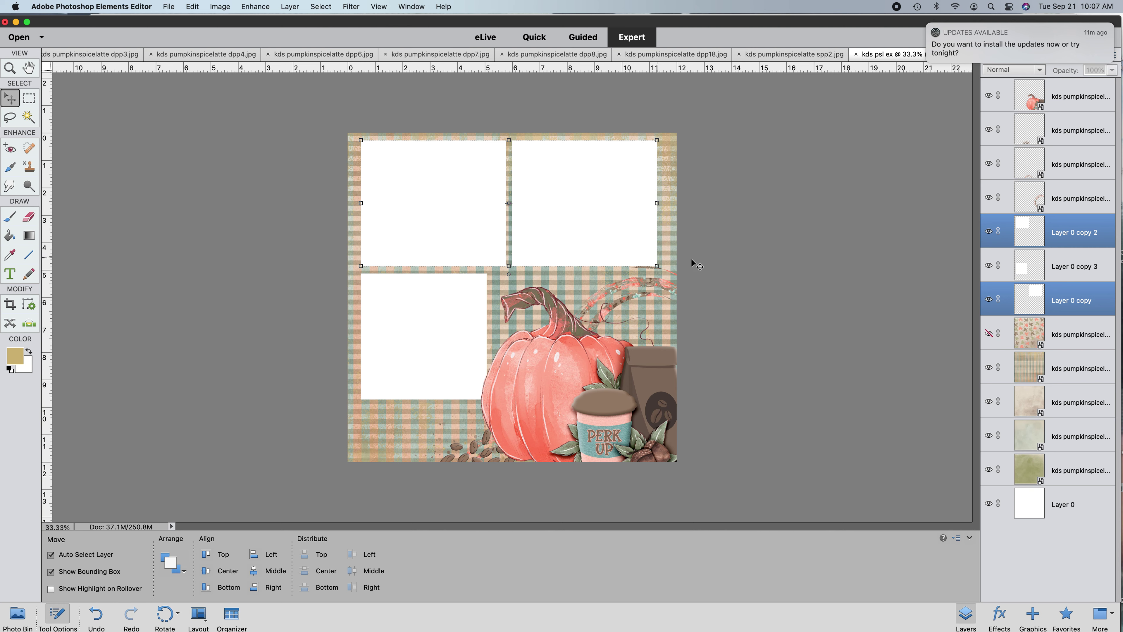
- Give the pumpkin cluster an MBK drop shadow and add the brown wood paper to the page
left_click(17, 614)
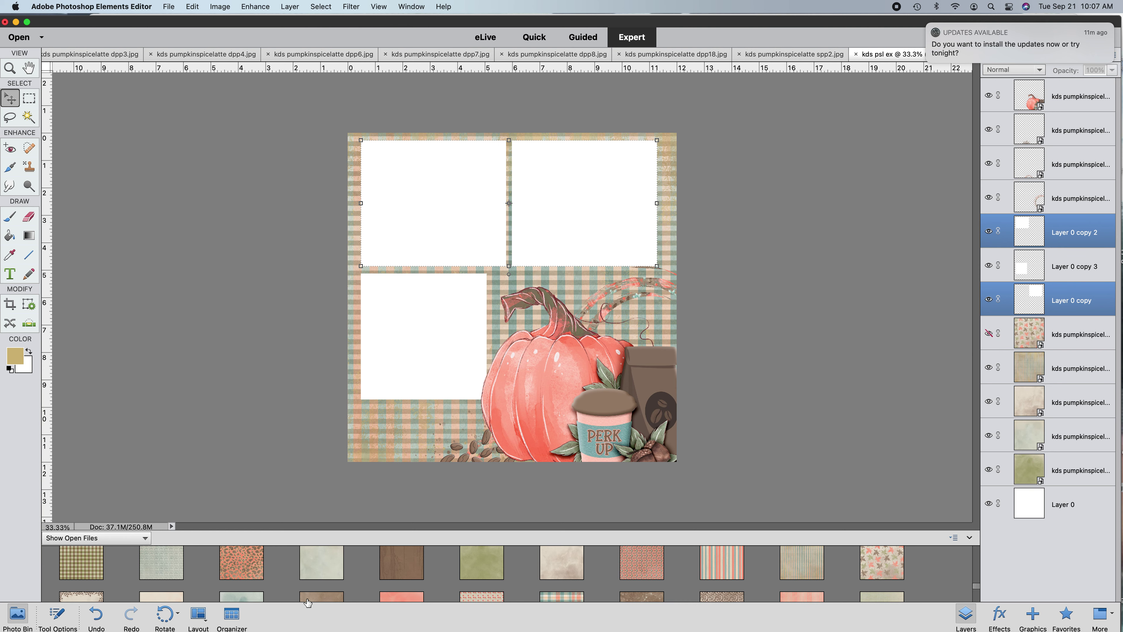
left_click(563, 361)
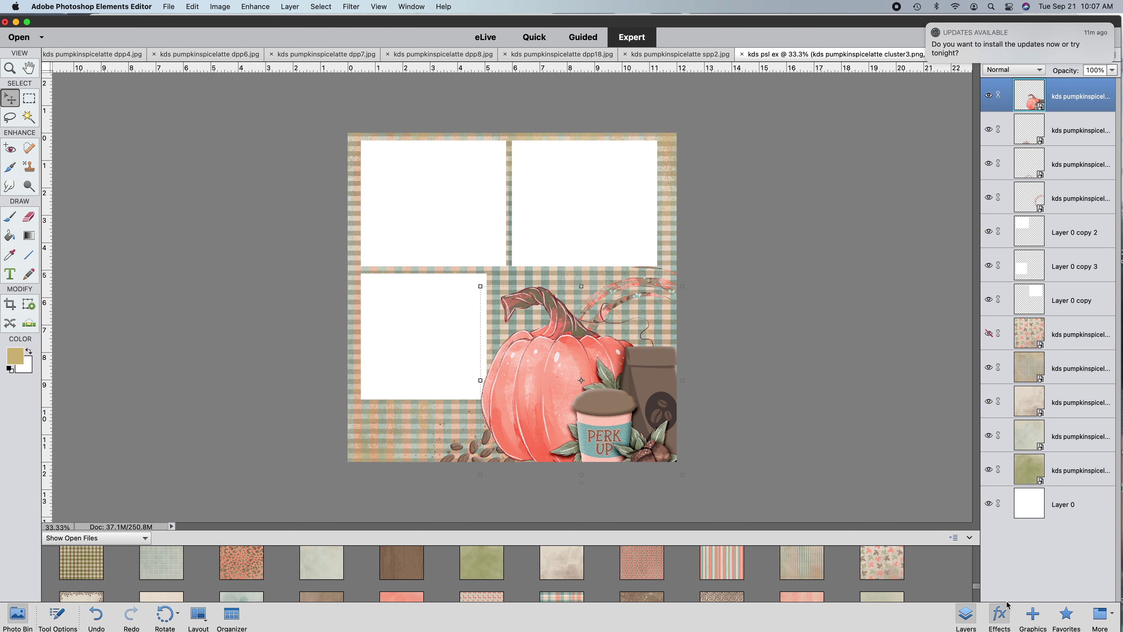
left_click(999, 615)
left_click(1080, 243)
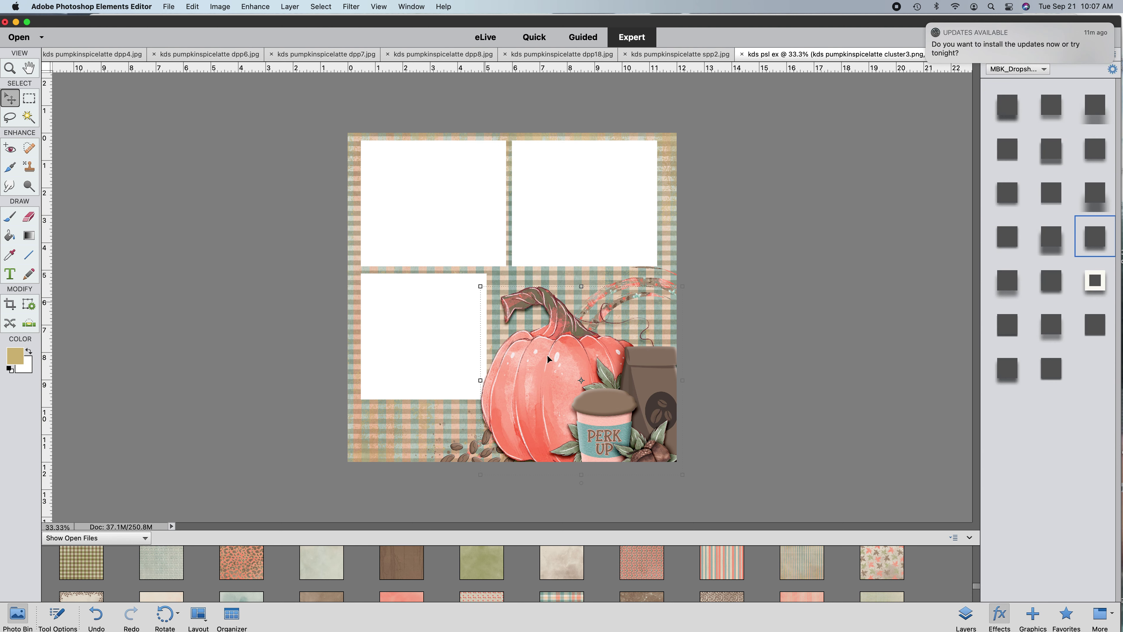
left_click(1049, 285)
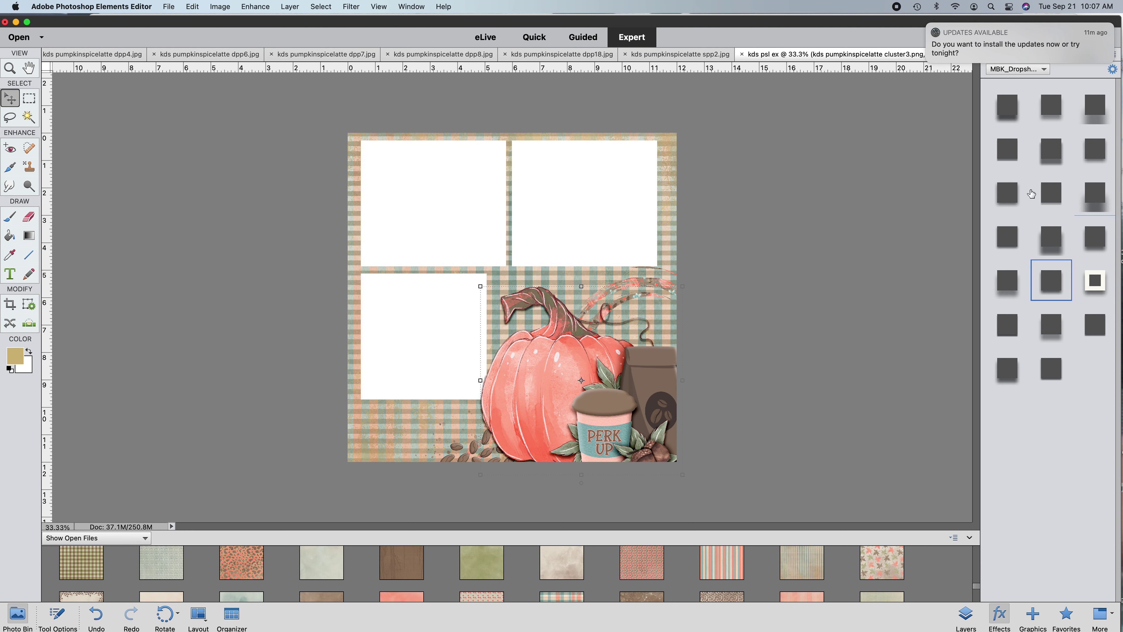
left_click(1005, 286)
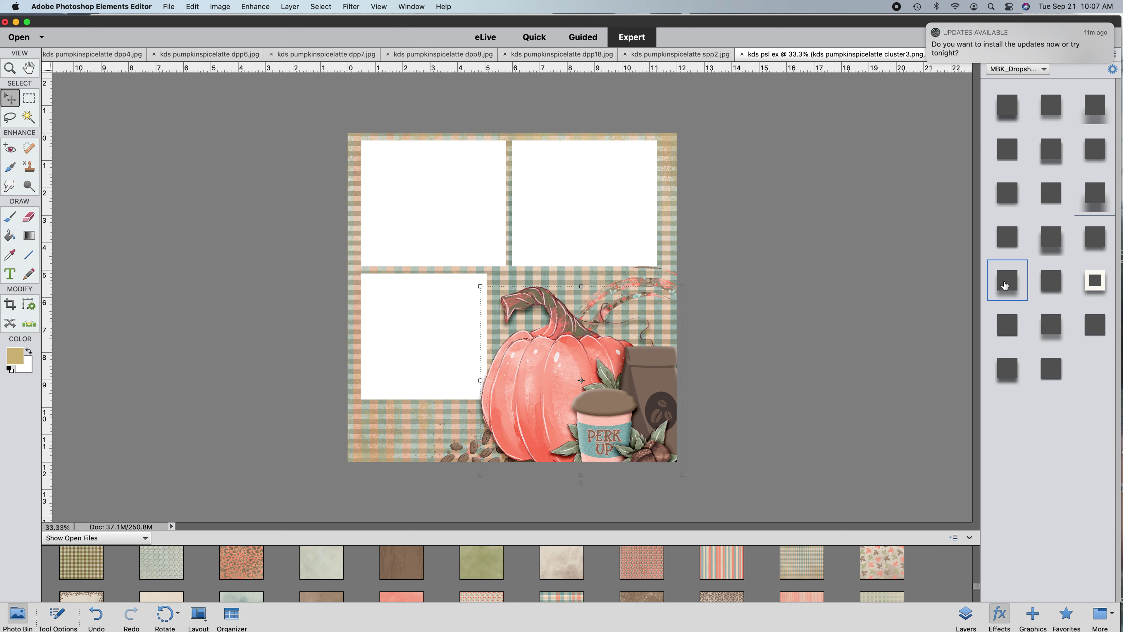
left_click(1008, 374)
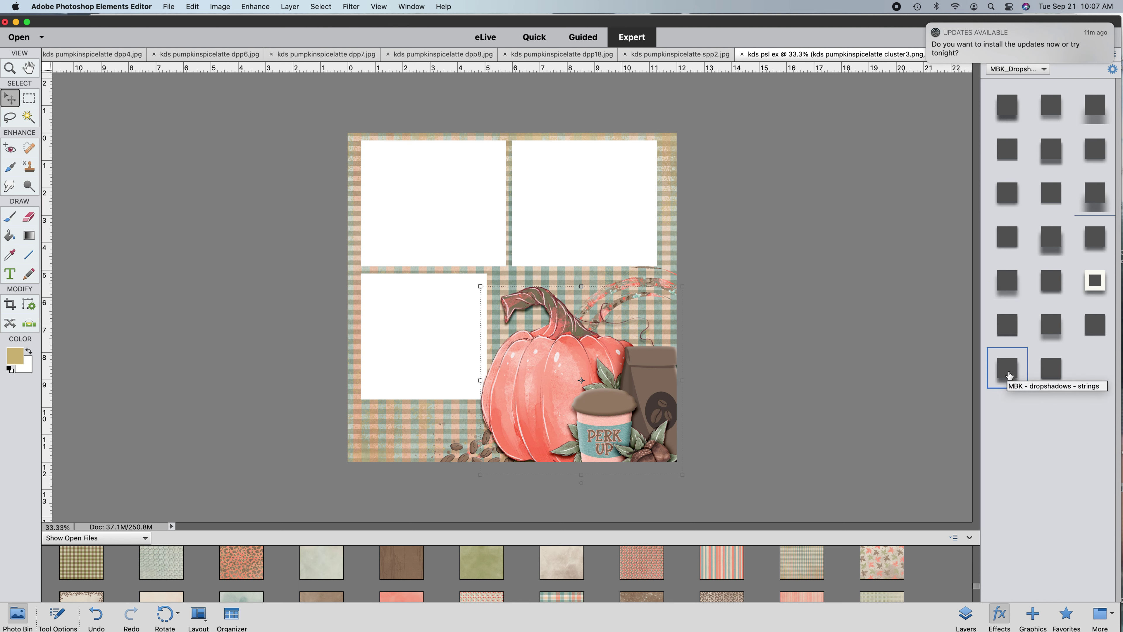
left_click(1006, 282)
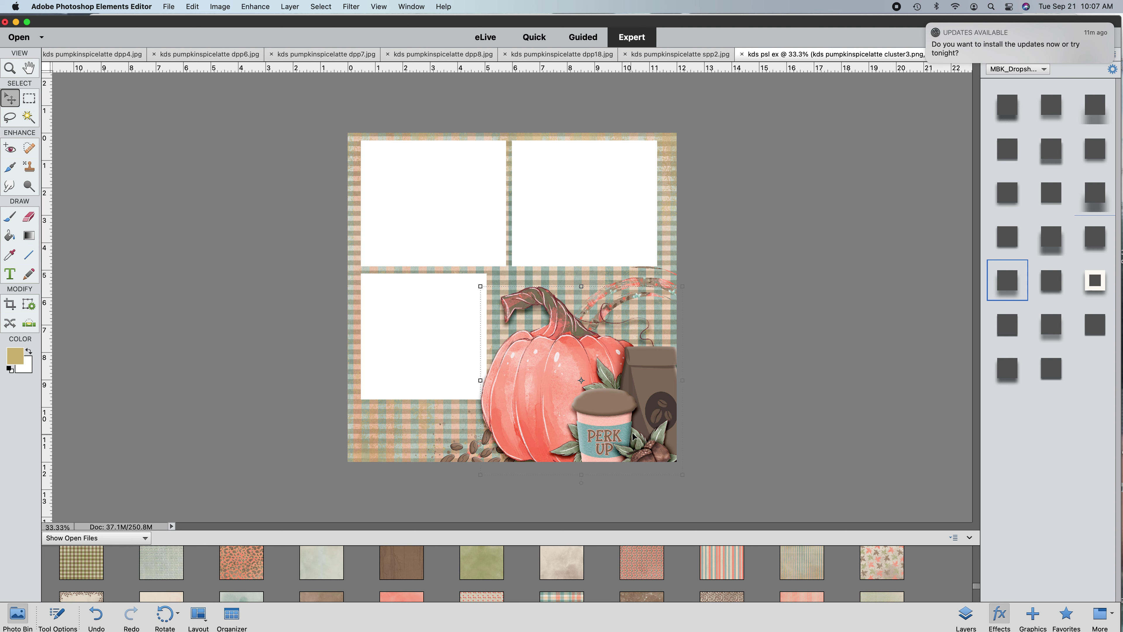
left_click_drag(420, 572, 402, 309)
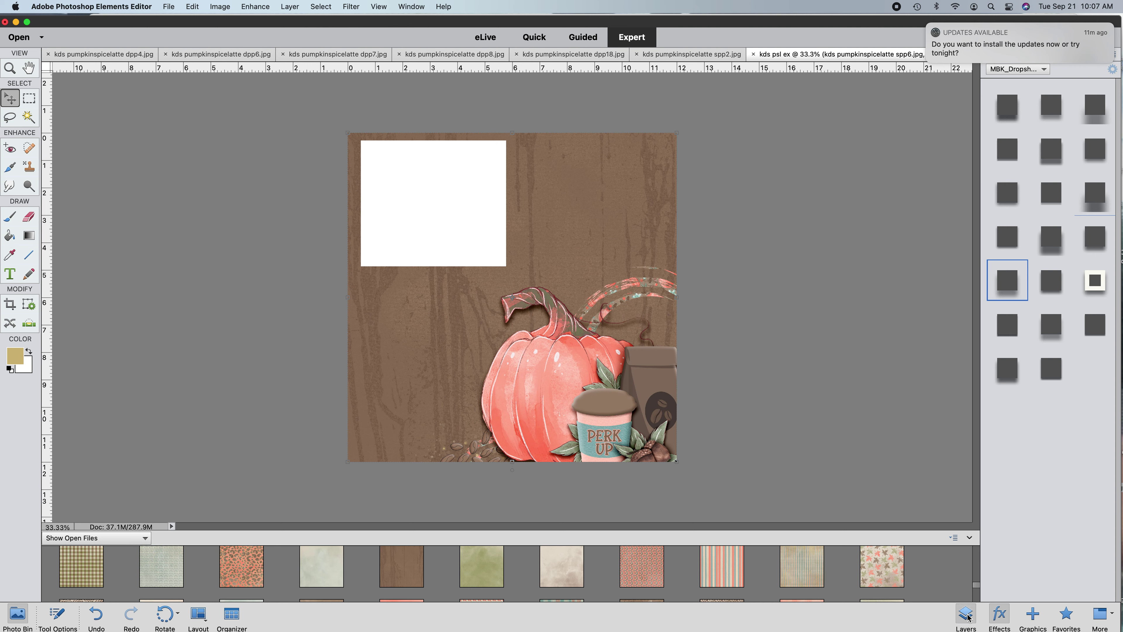
- Clip the wood paper layer into the lower-left block with a clipping mask
left_click(965, 615)
right_click(1063, 275)
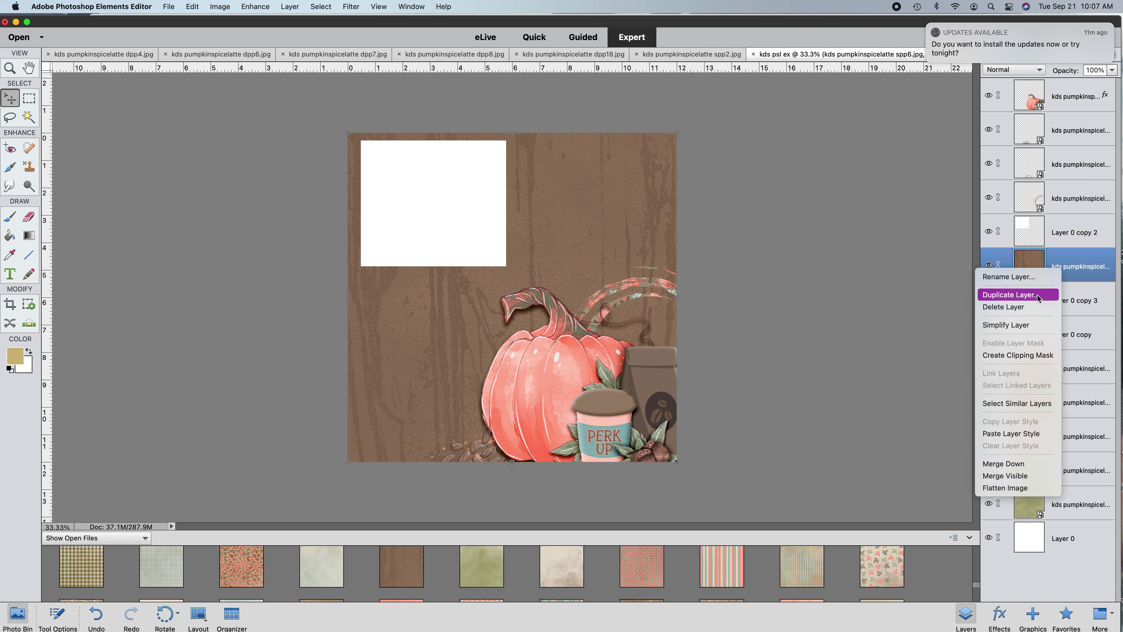
left_click(1019, 352)
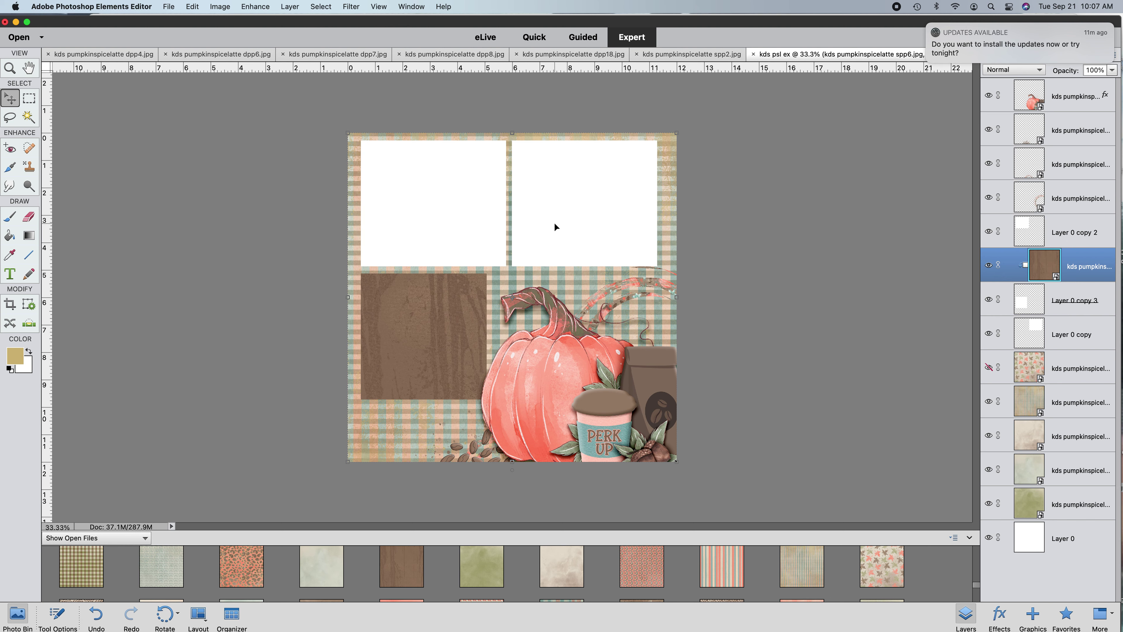
- Shrink the top-left white box and move it down over the wood block, resizing to fit
left_click(455, 221)
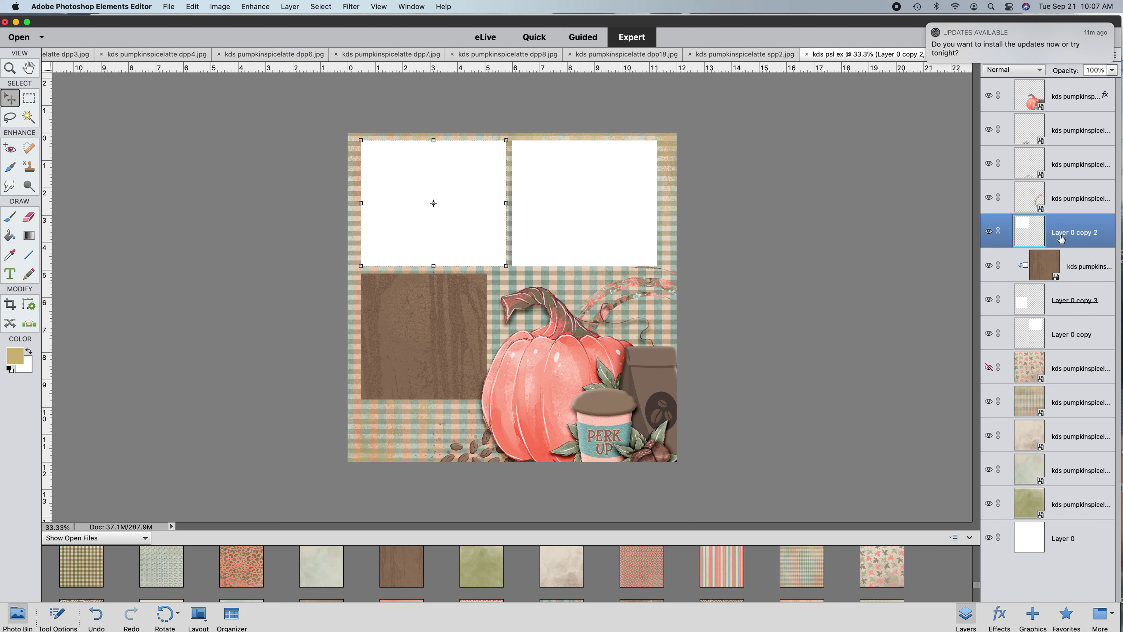
left_click_drag(506, 141, 445, 163)
left_click(424, 275)
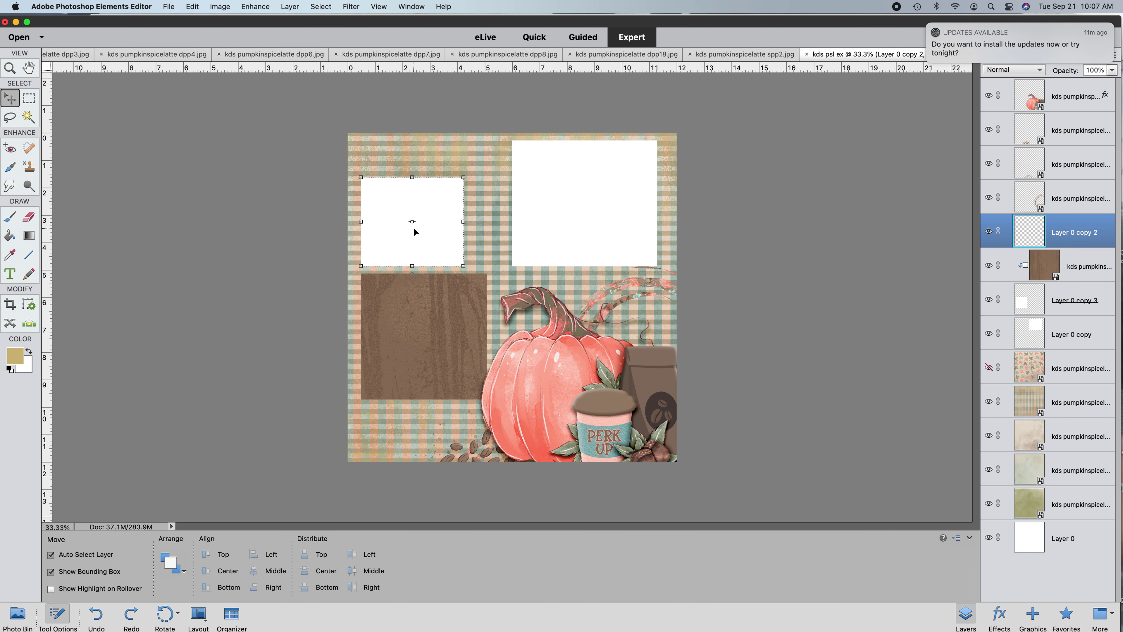
left_click_drag(414, 230, 419, 329)
left_click_drag(469, 367, 476, 374)
left_click_drag(477, 328, 481, 329)
- Nudge the white box into place inside the wood border and stretch it to about 118% height
key("Left")
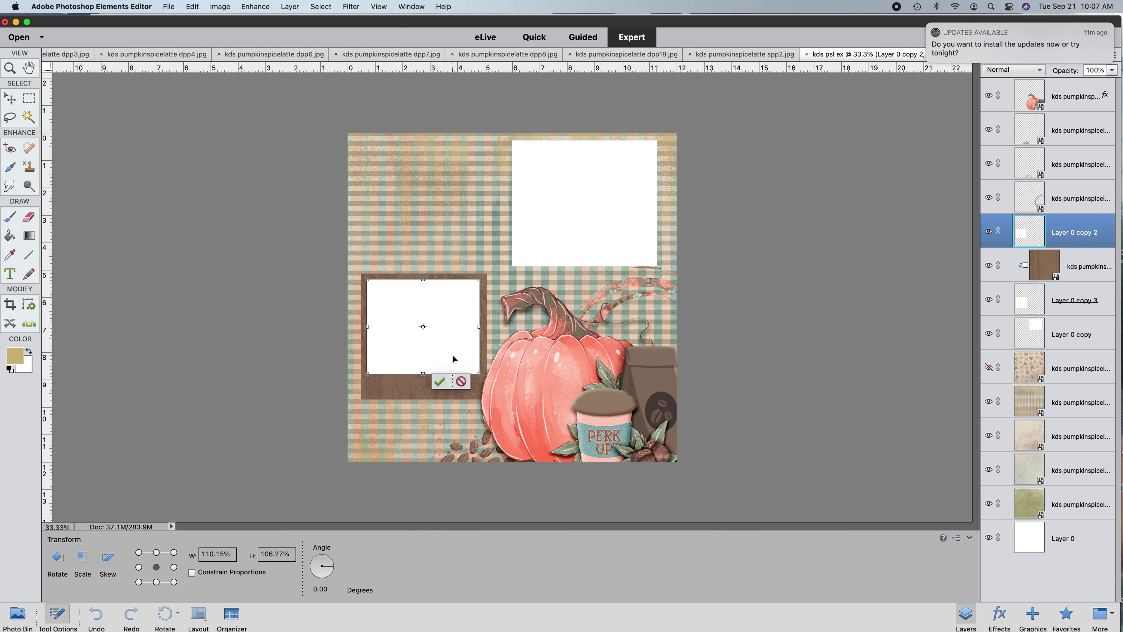
key("Down")
key("Down")
key("Down")
key("Left")
key("Right")
left_click(439, 383)
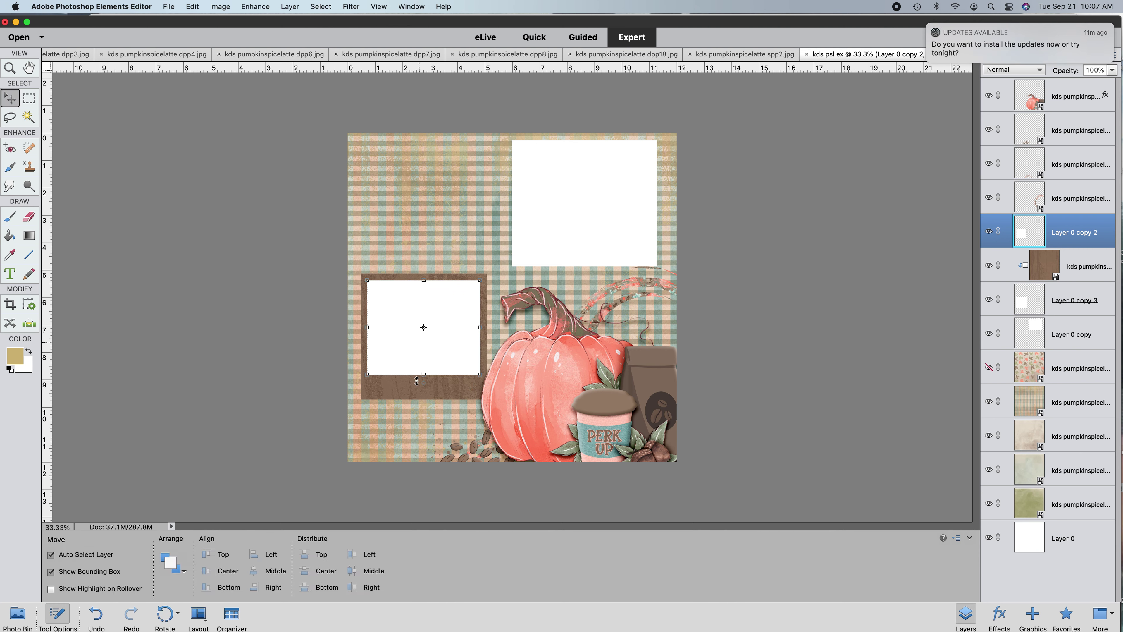
left_click_drag(424, 376, 424, 393)
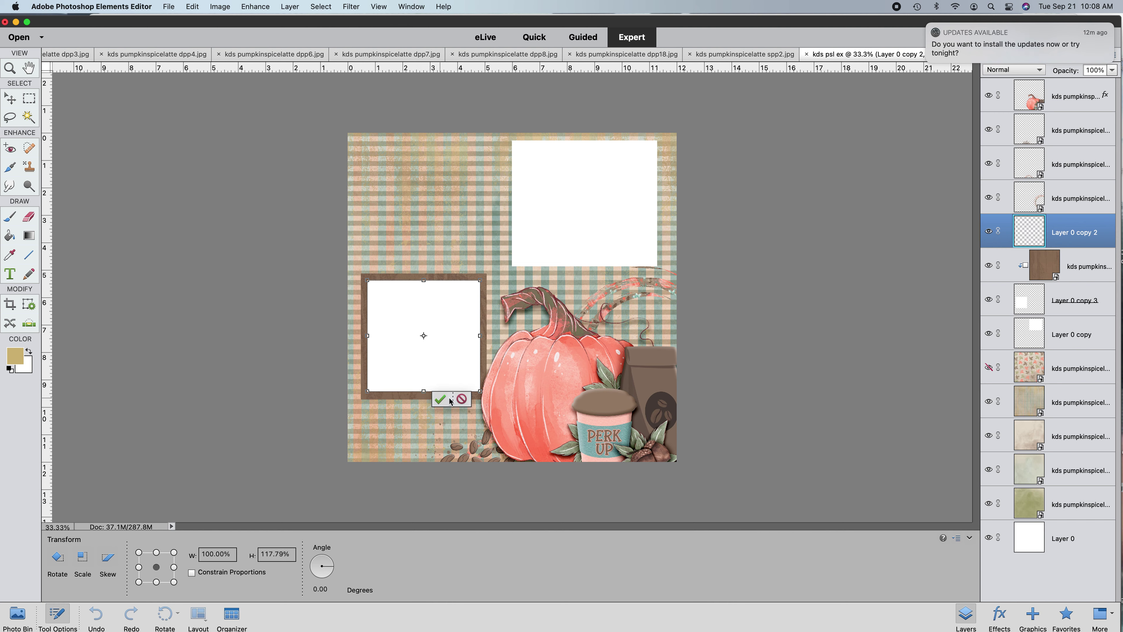
left_click(439, 398)
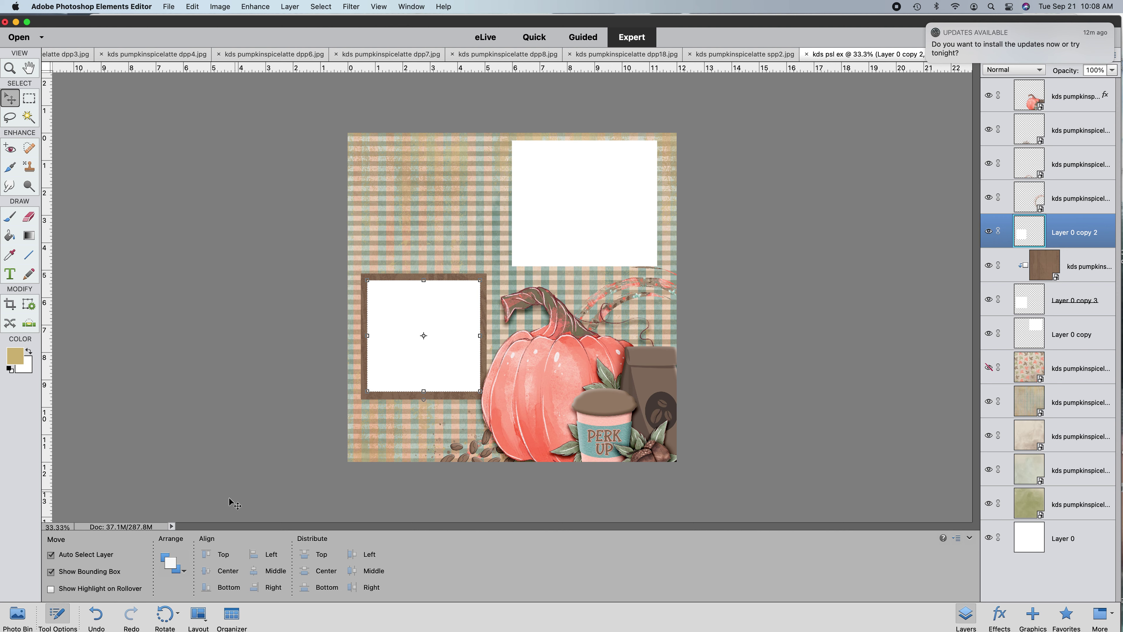
- Show the Photo Bin and scroll up to the moped, sunflower and acorn element files
left_click(17, 615)
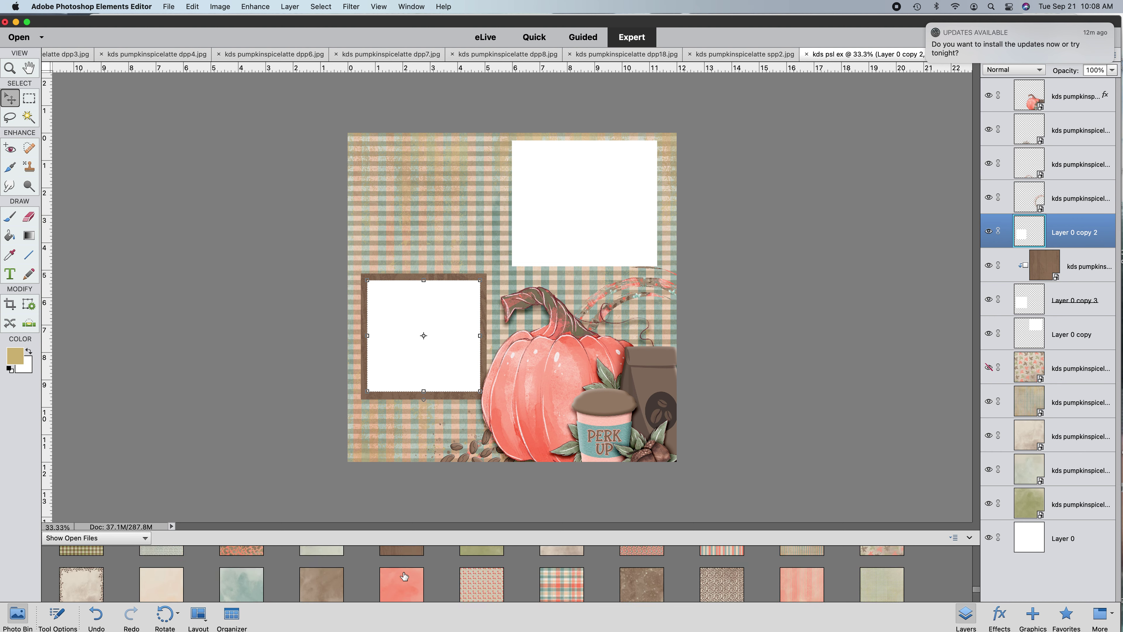
scroll(404, 574, "up", 3)
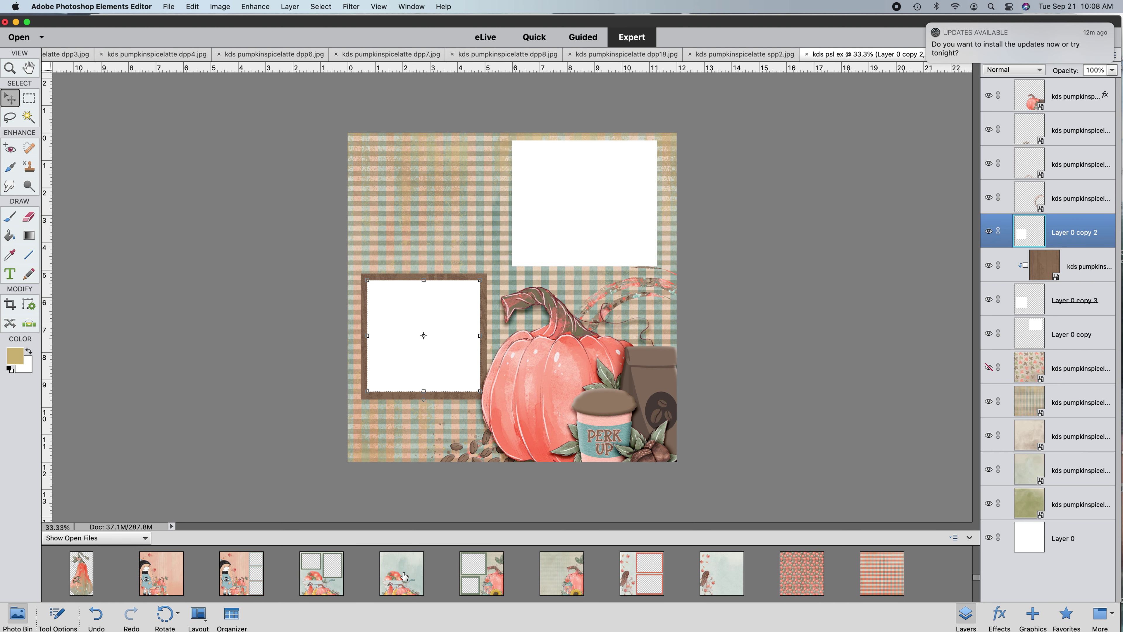
scroll(404, 574, "up", 4)
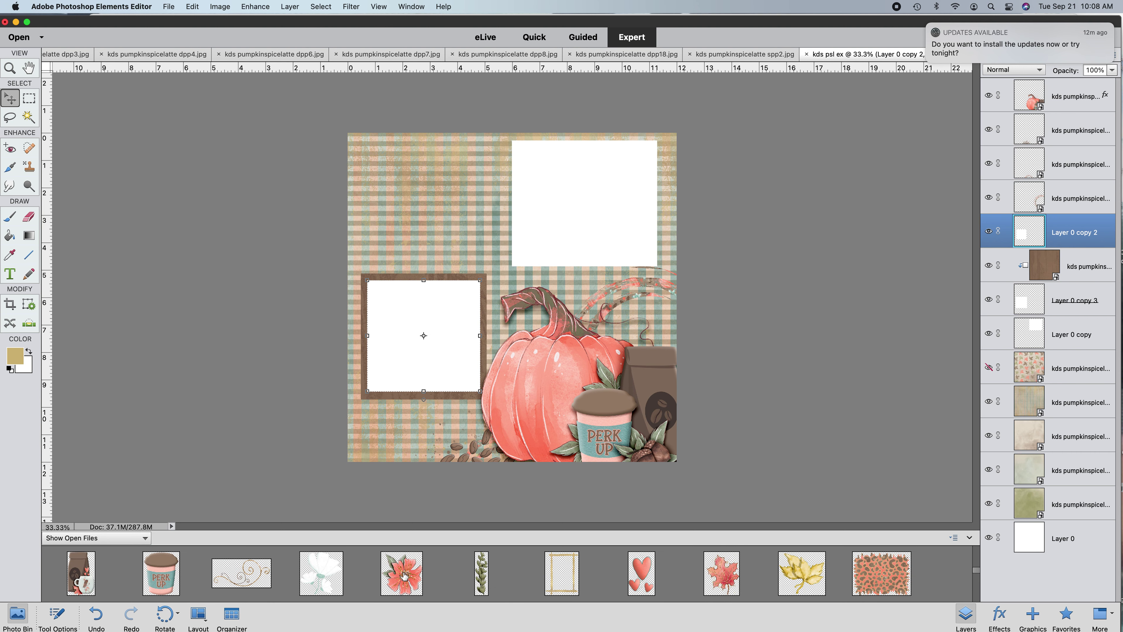
scroll(403, 575, "up", 1)
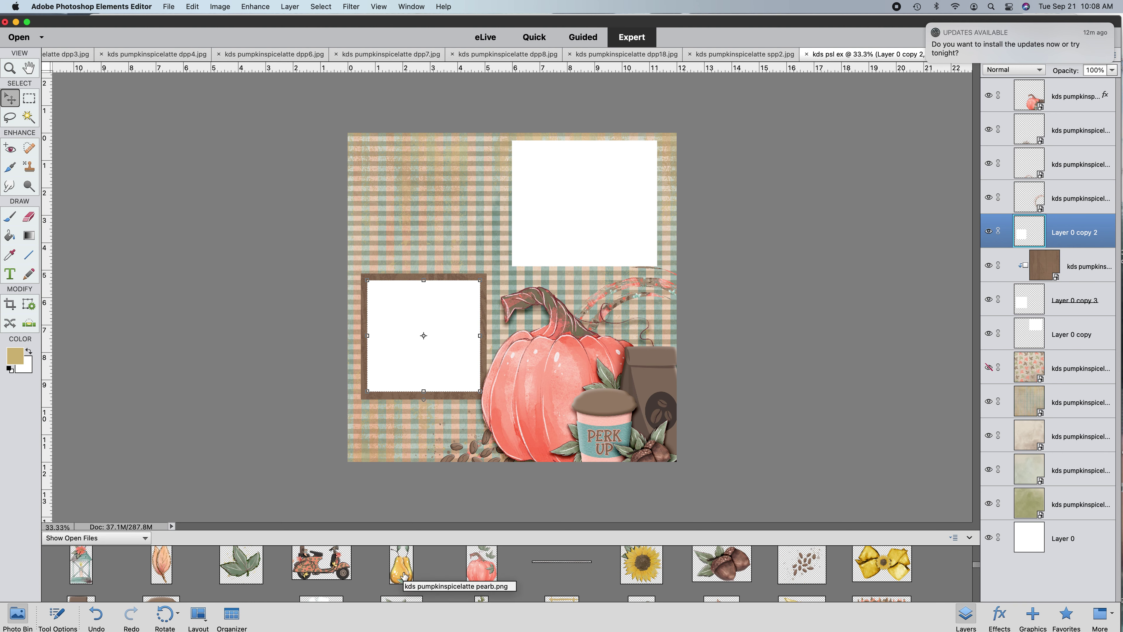
scroll(403, 575, "up", 1)
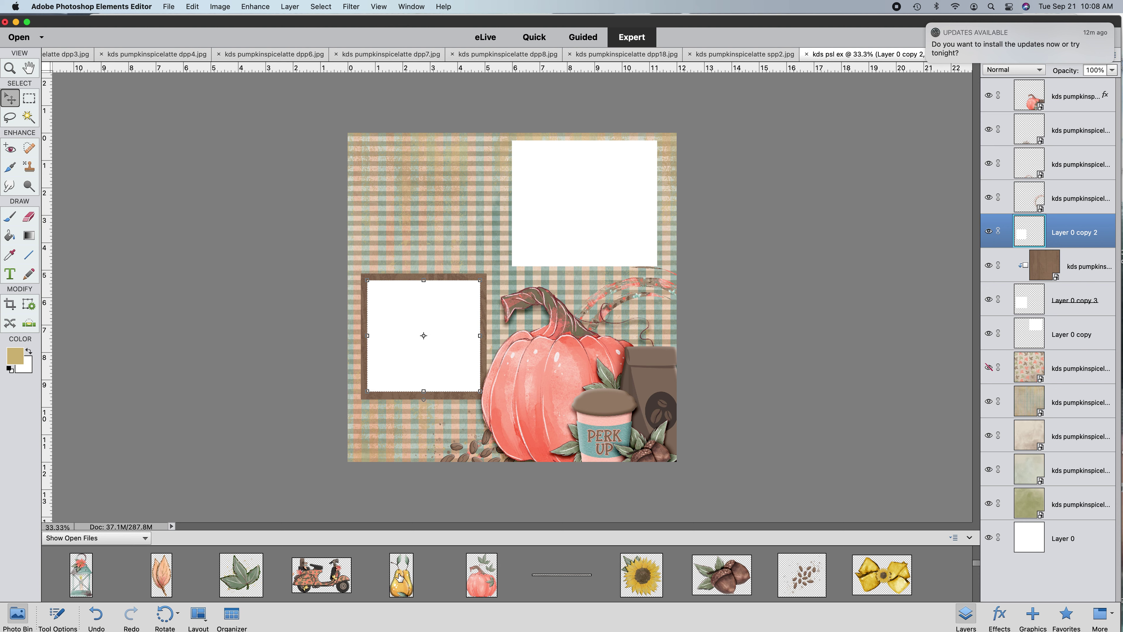